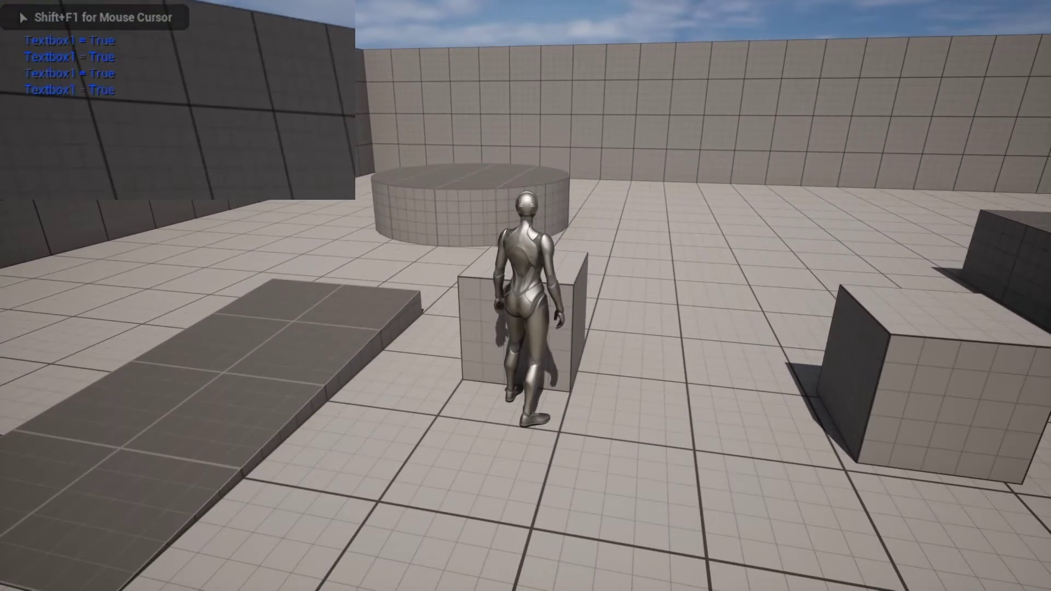
Run the character around the test level and forward to a box.
key("s")
key("a")
key("w")
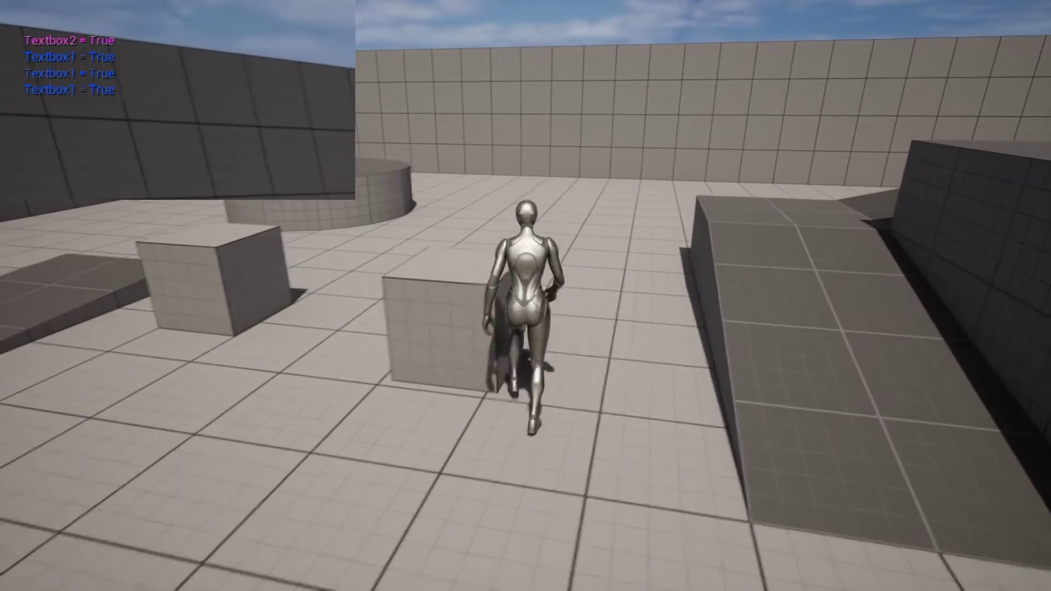
key("s")
key("w")
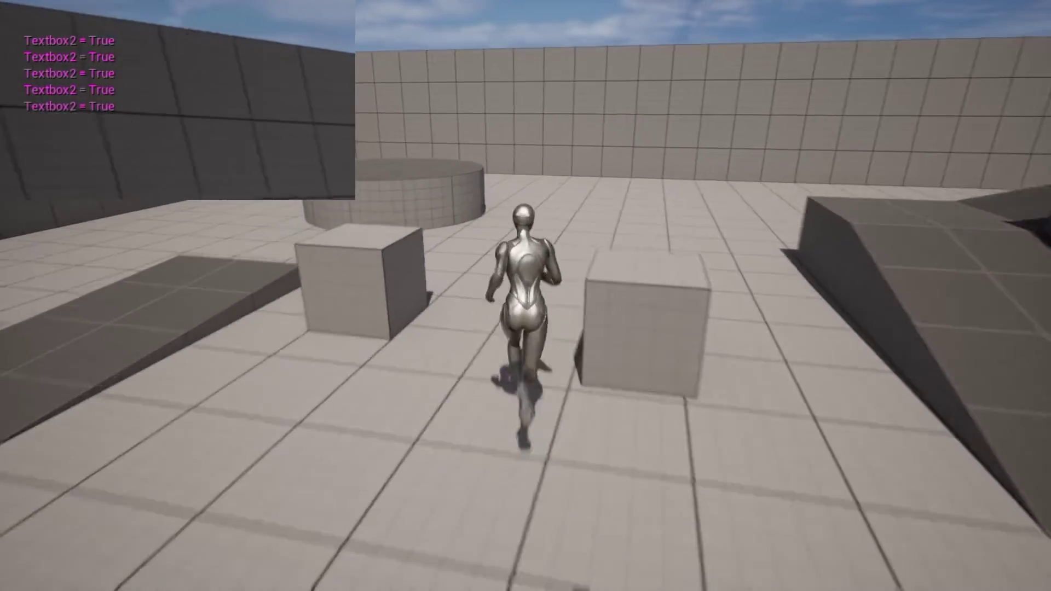
Run away from and back to the box to show the Textbox messages, then stop the play test.
key("s")
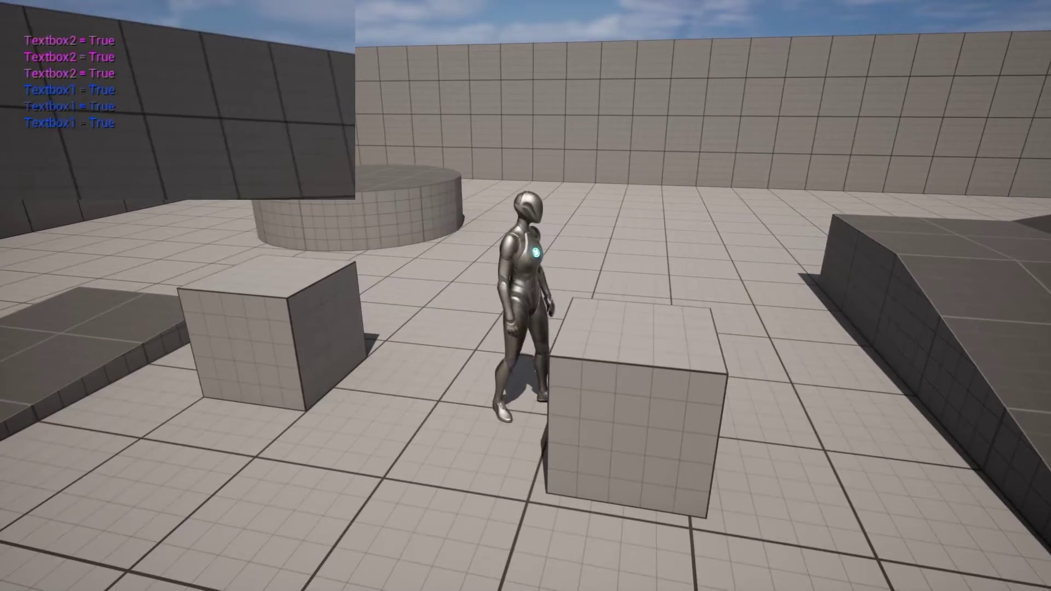
key("w")
key("s")
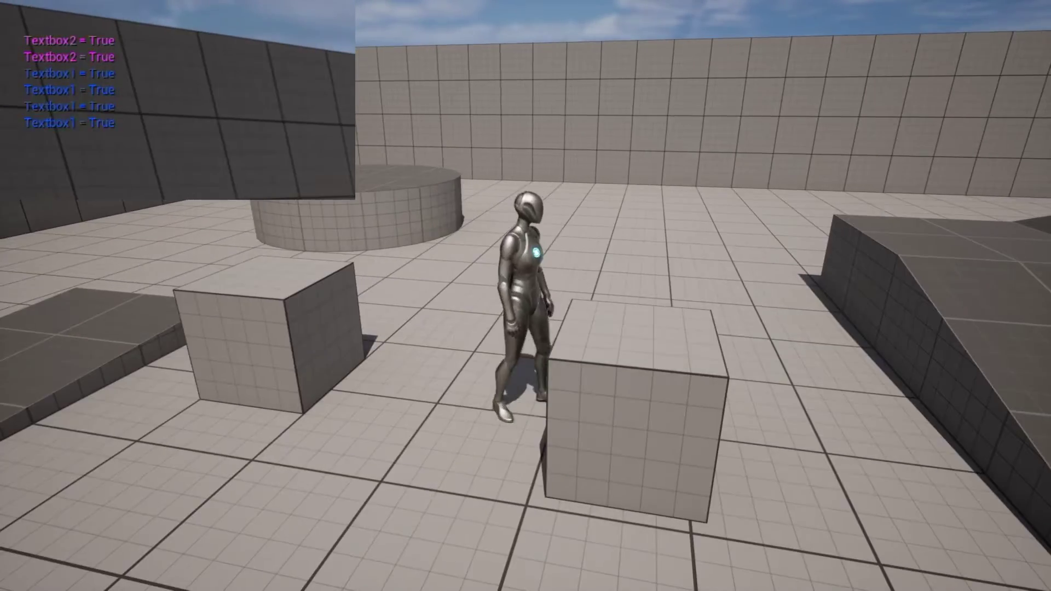
key("w")
key("s")
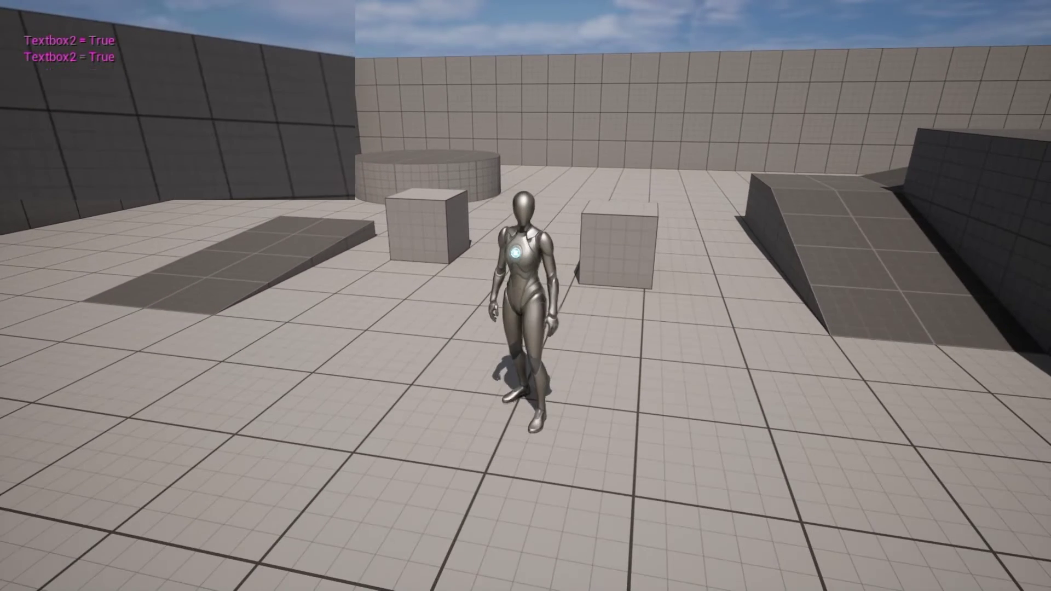
key("Escape")
right_click(444, 478)
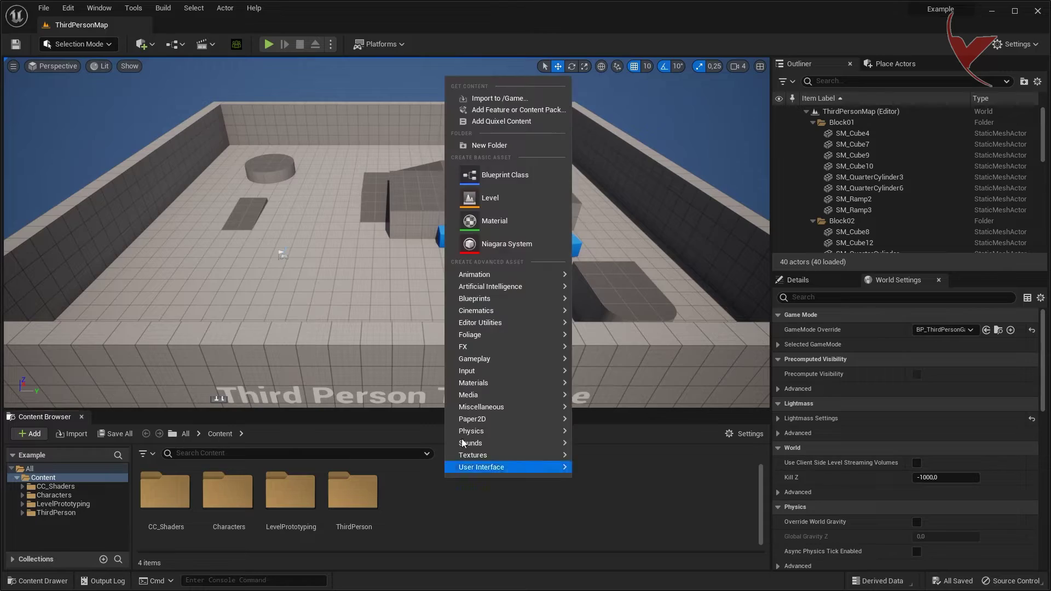
Create a new Actor Blueprint named BP_Test and open it.
left_click(493, 175)
left_click(430, 195)
type("BP_Test")
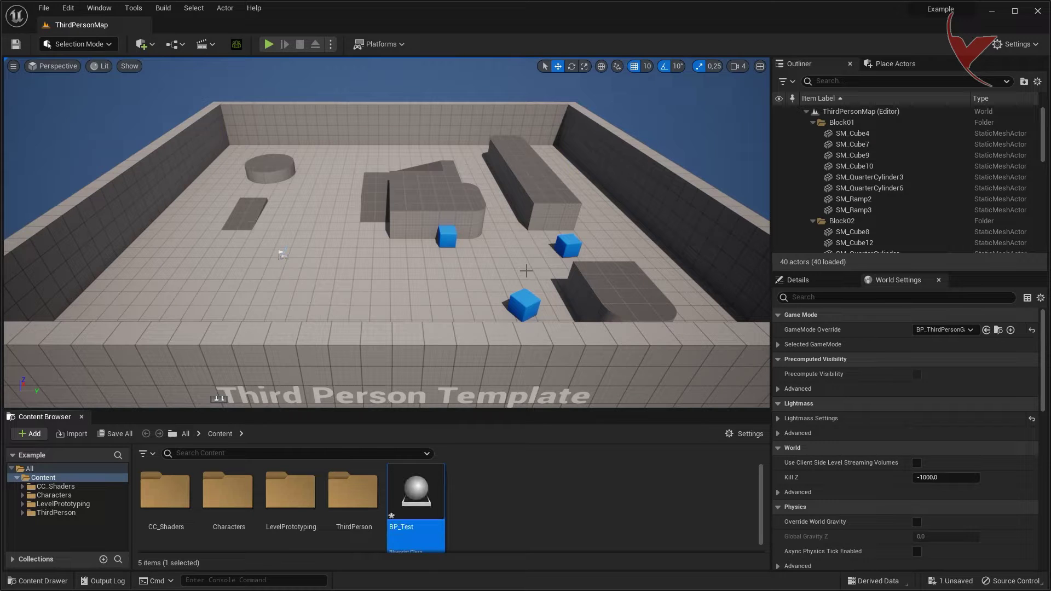
double_click(408, 485)
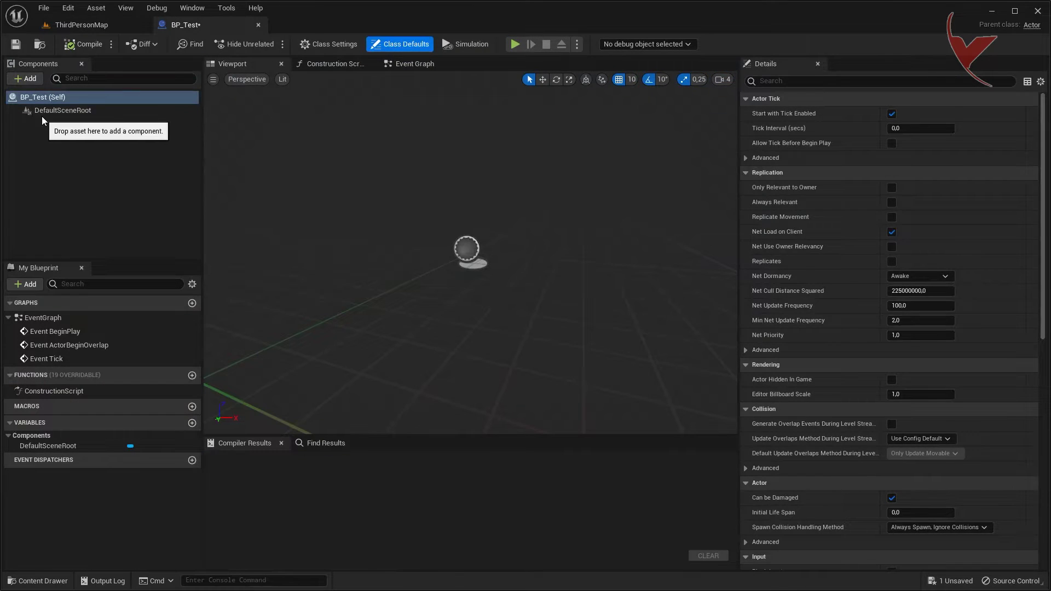
Add a Static Mesh component to BP_Test and assign it the SM_Cube mesh.
left_click(42, 115)
left_click(31, 80)
type("stat")
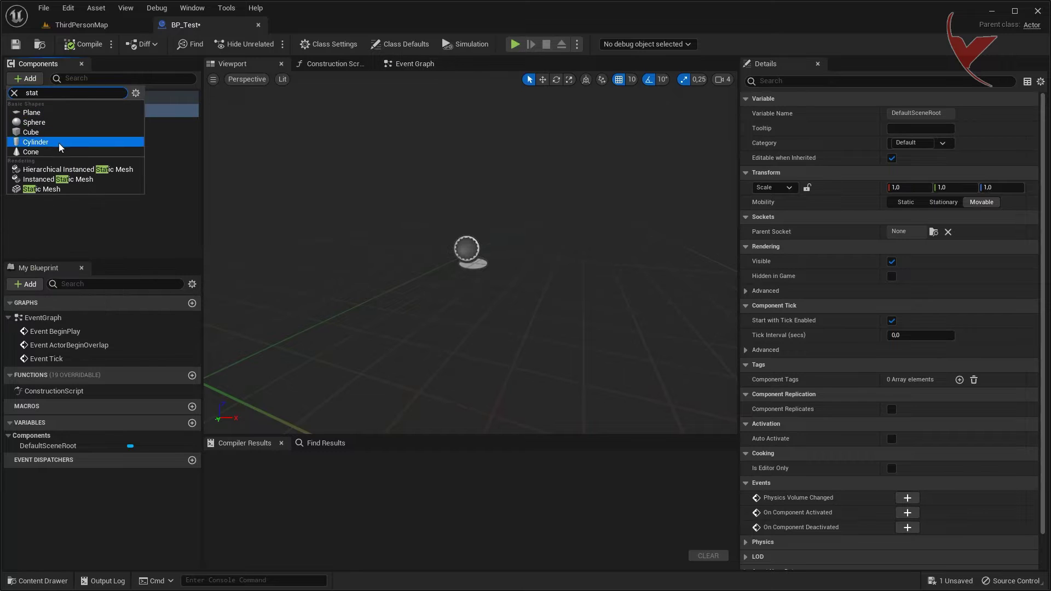
left_click(54, 190)
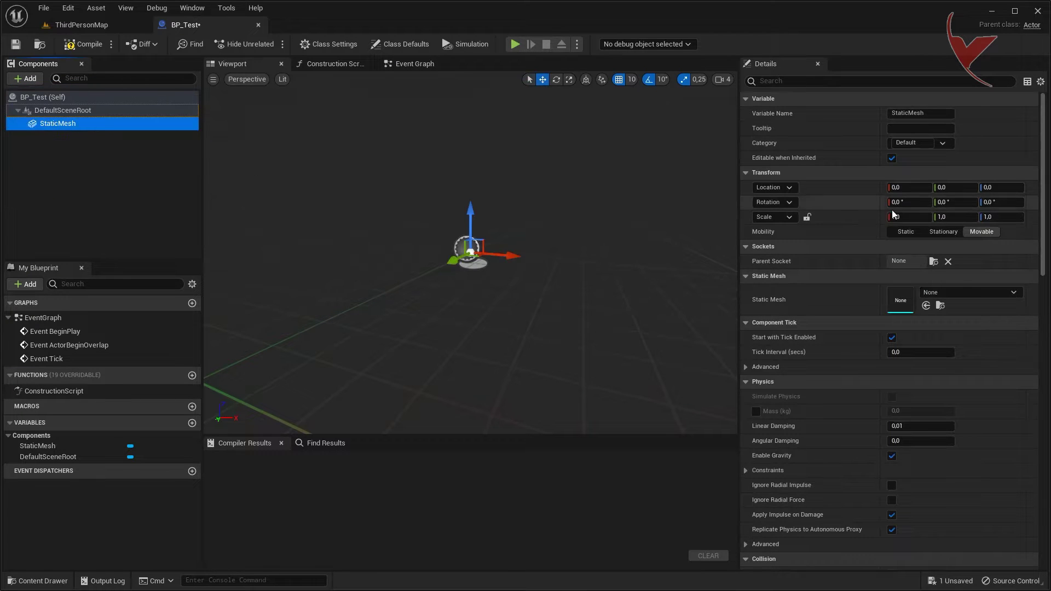
left_click(969, 292)
left_click(972, 409)
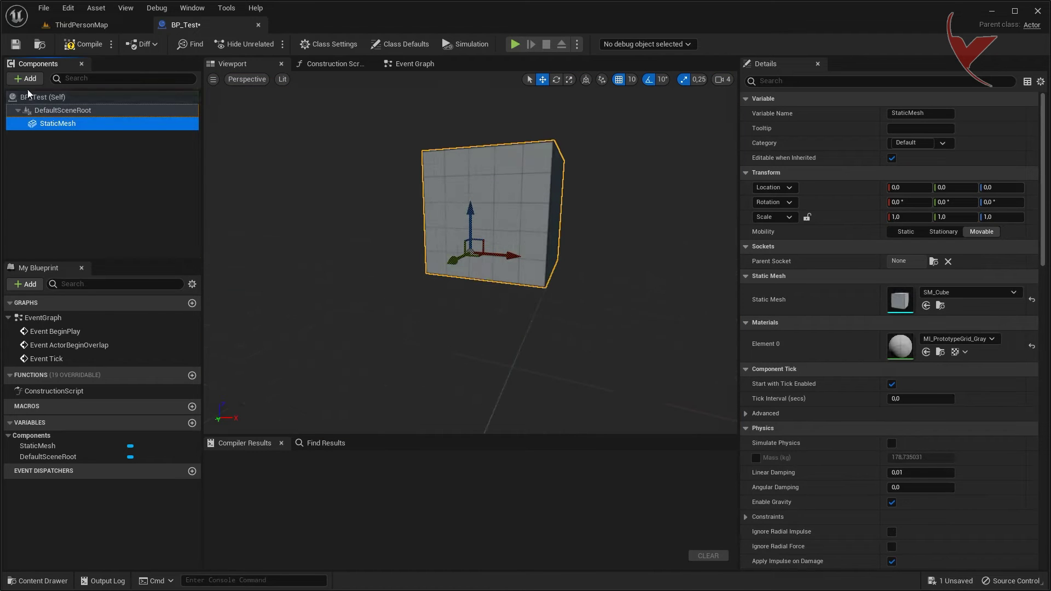
left_click(26, 79)
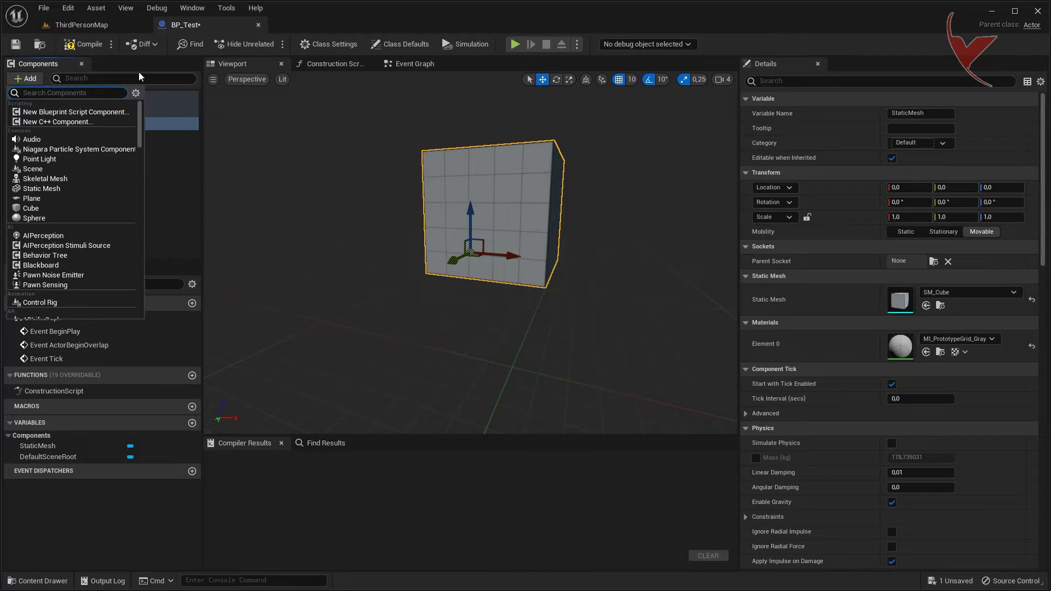
Add a Box Collision under StaticMesh at location 50,50,50, scaled 2.0×1.75×1.75.
type("box")
key("Return")
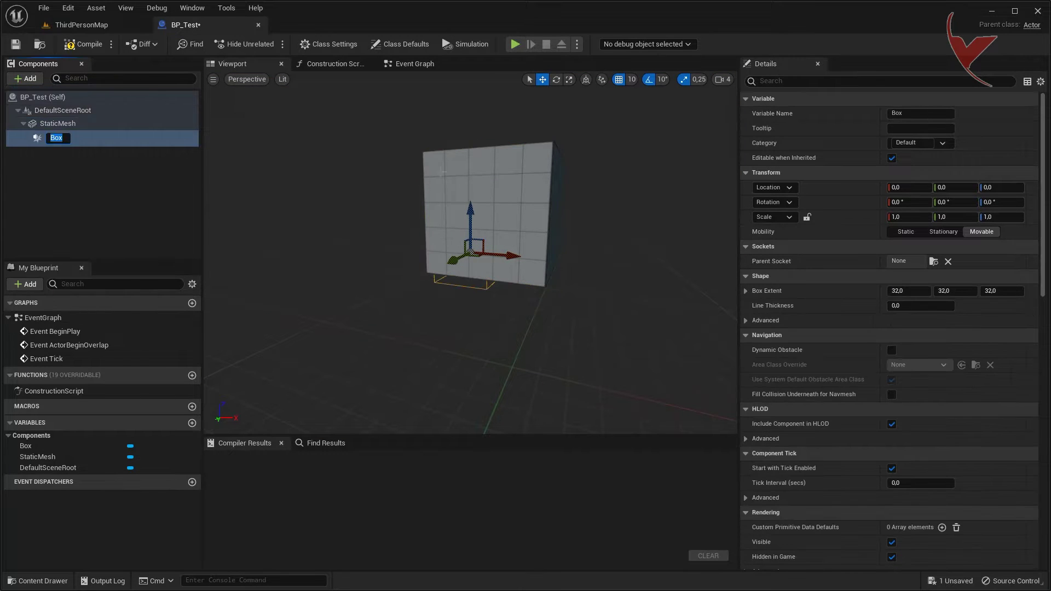
mouse_move(493, 255)
left_mouse_down()
mouse_move(465, 261)
mouse_move(368, 163)
left_mouse_up()
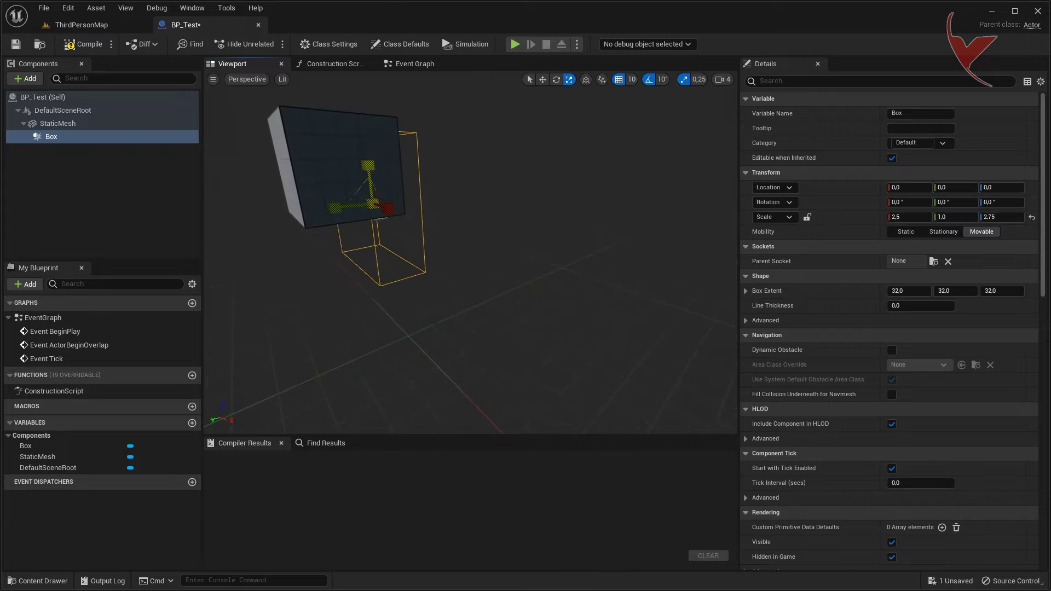
key("f")
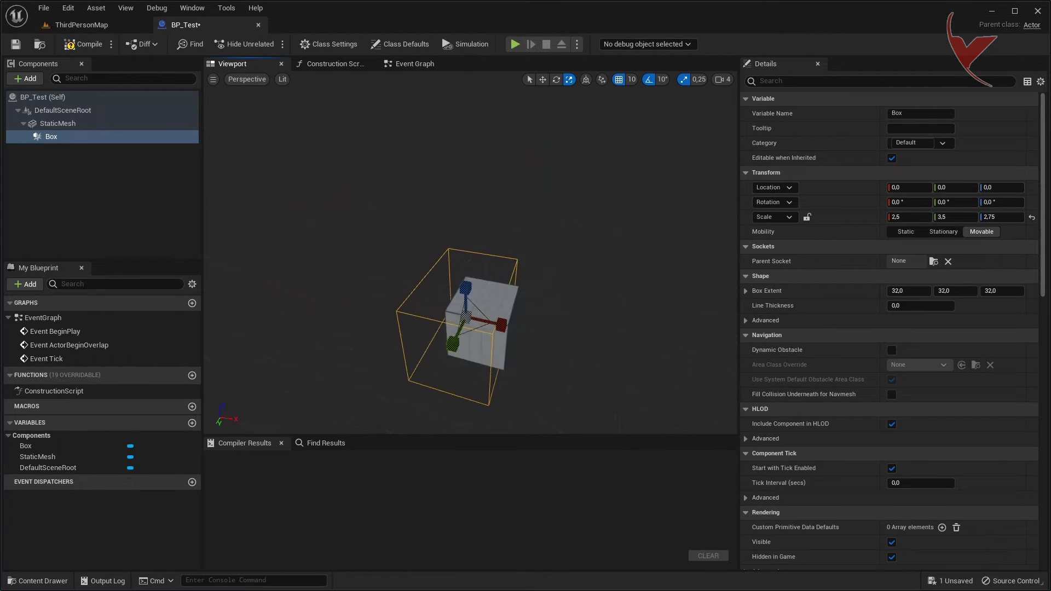
left_click_drag(504, 327, 524, 331)
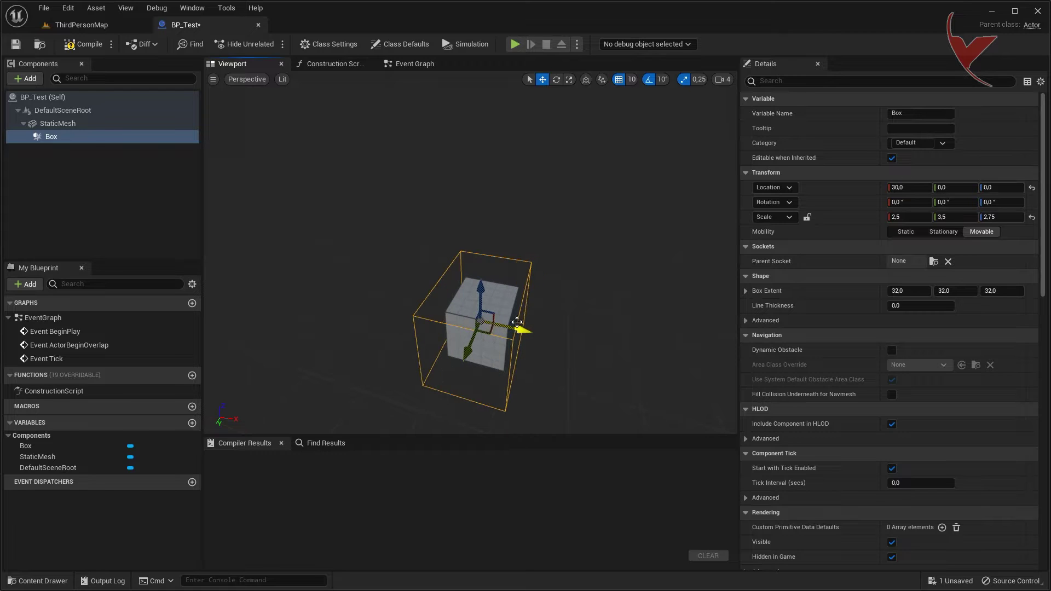
left_click(247, 79)
left_click(255, 153)
key("f")
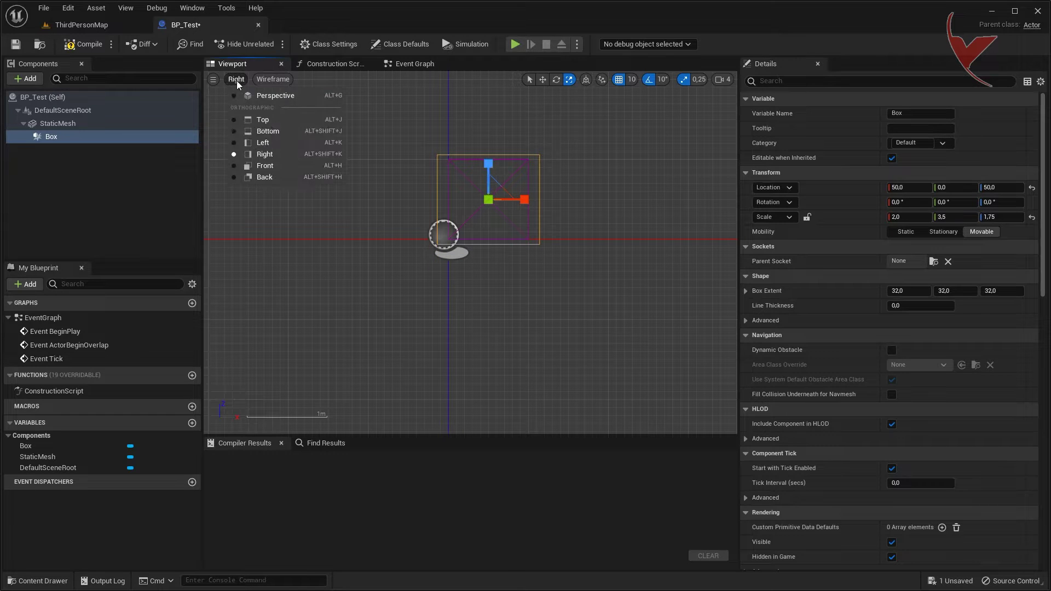
left_click(254, 131)
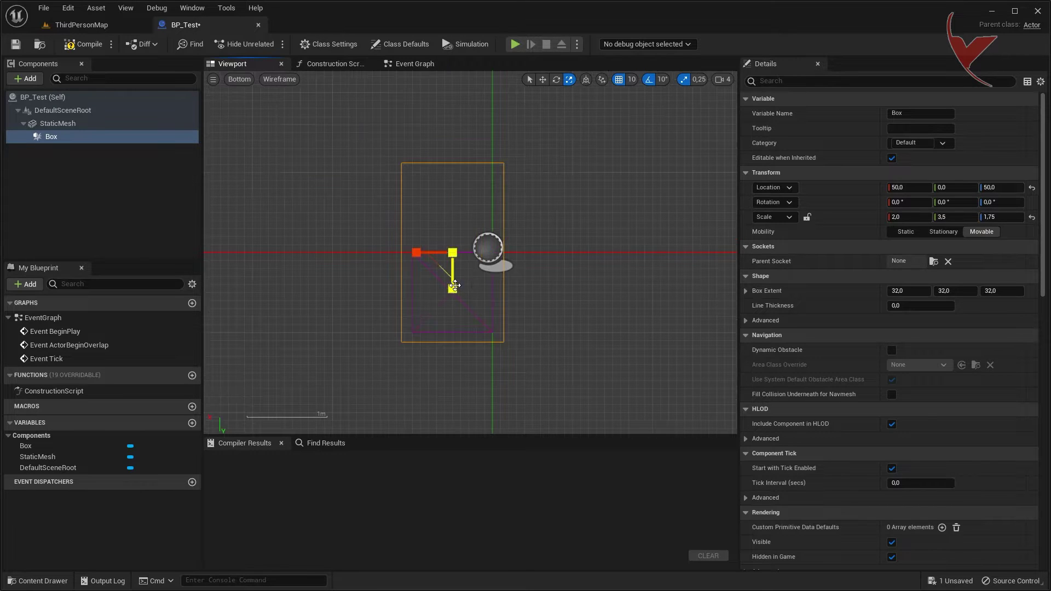
left_click(543, 80)
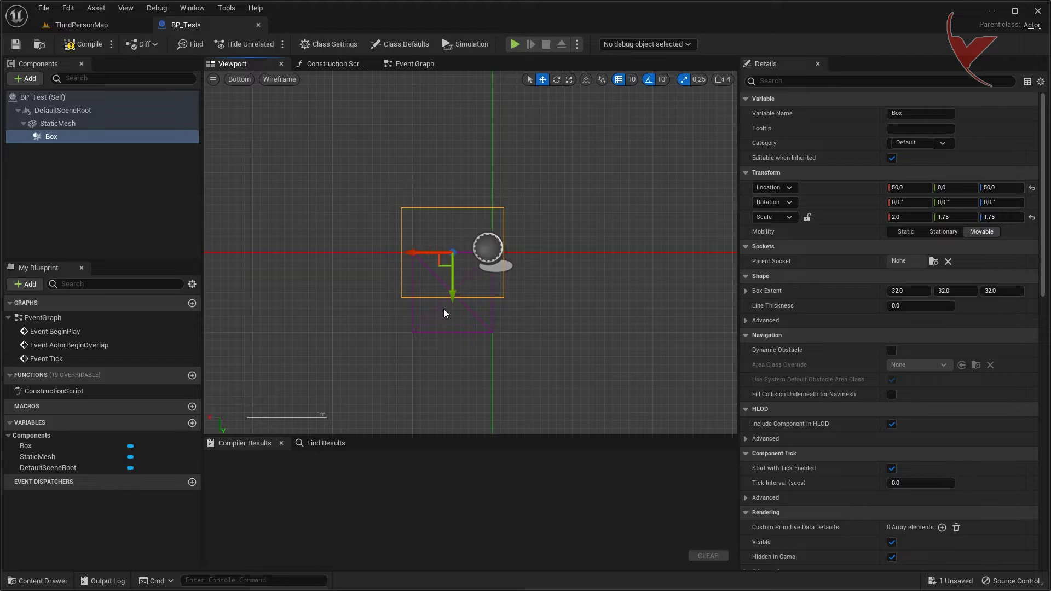
key("alt+g")
left_click_drag(338, 152, 350, 158)
Rename the box component to TestBox, compile BP_Test, and return to ThirdPersonMap.
left_click(66, 138)
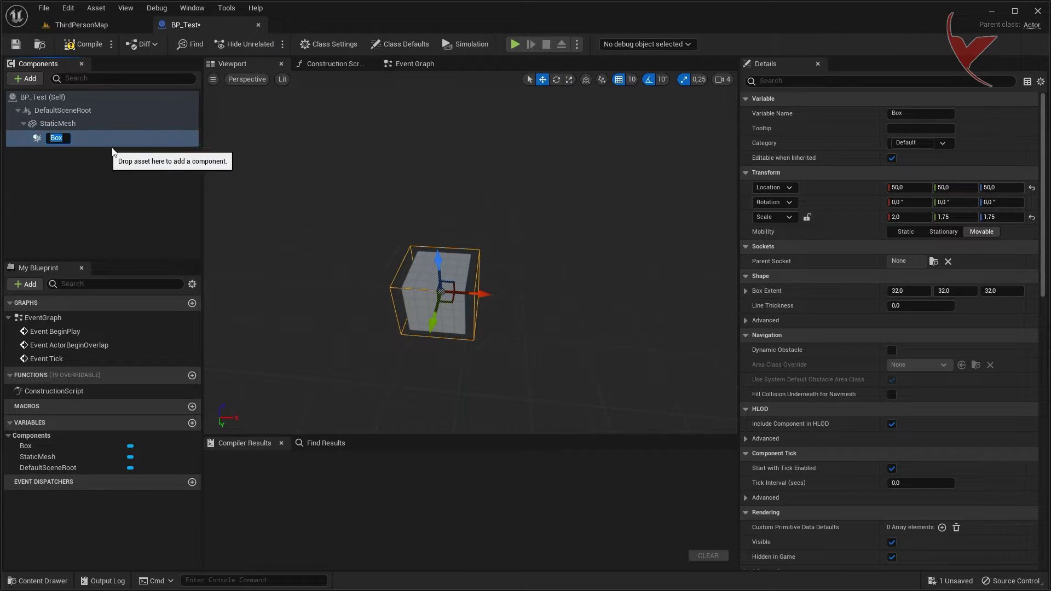
type("TestBox")
key("Return")
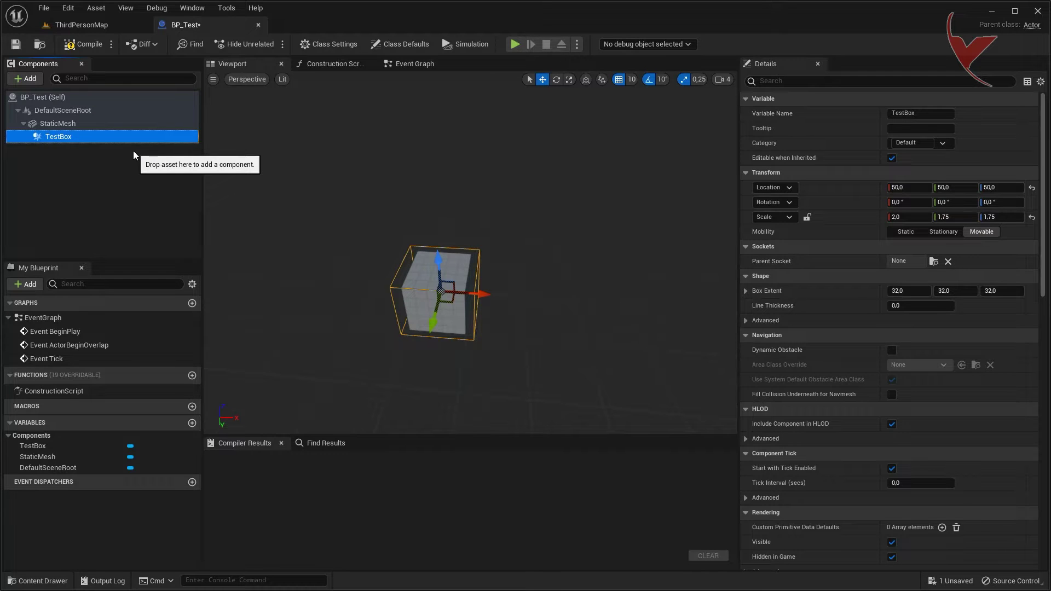
left_click(76, 46)
left_click(82, 25)
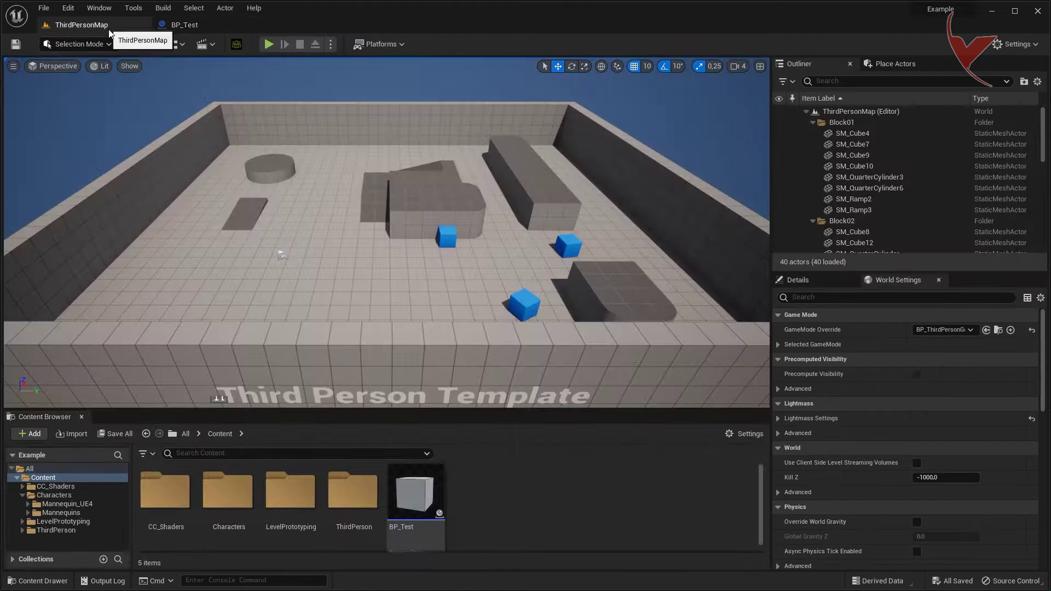
Open BP_ThirdPersonCharacter from the ThirdPerson Blueprints folder.
double_click(353, 492)
double_click(195, 495)
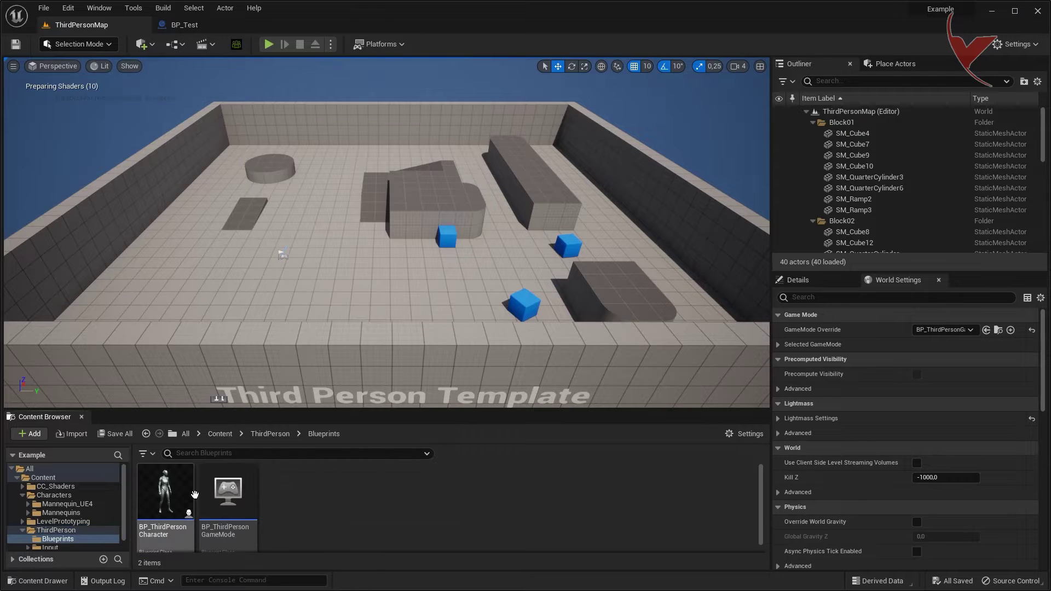
double_click(164, 487)
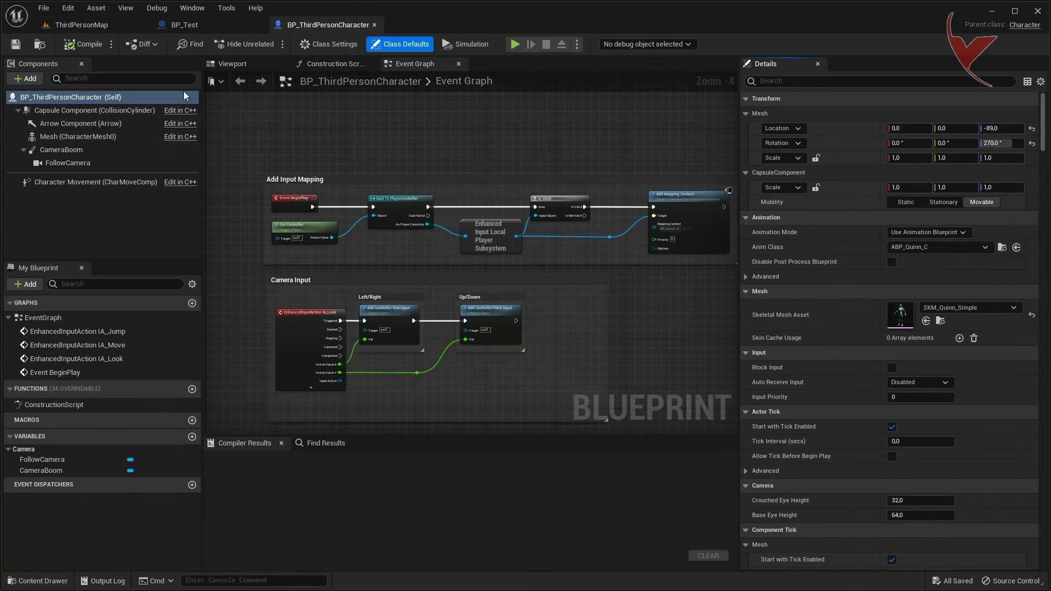
left_click(235, 65)
Add an On Component Begin Overlap event for the capsule component.
left_click(445, 199)
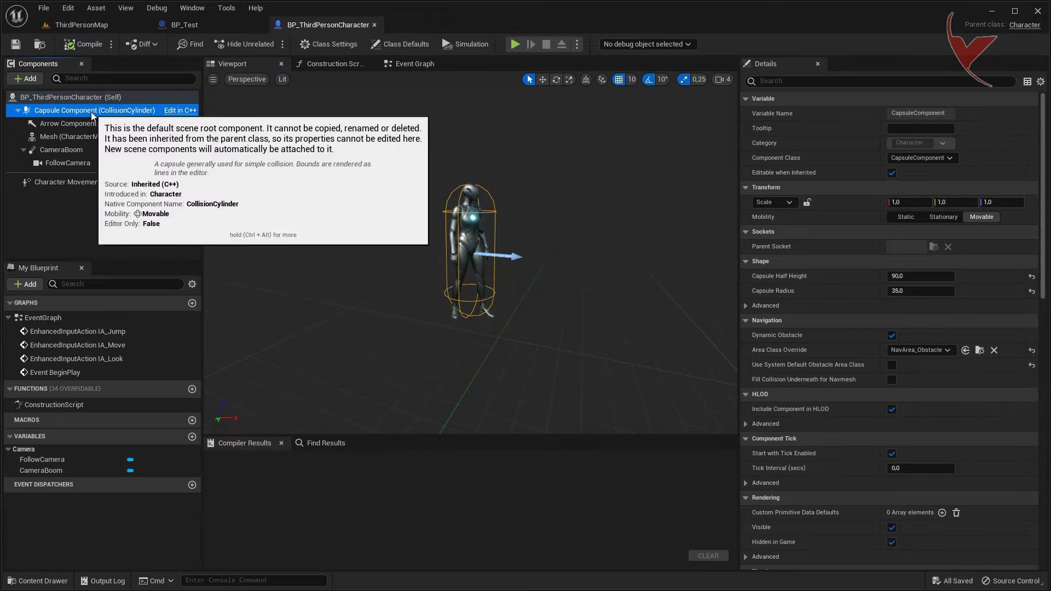
scroll(1016, 486, "down", 10)
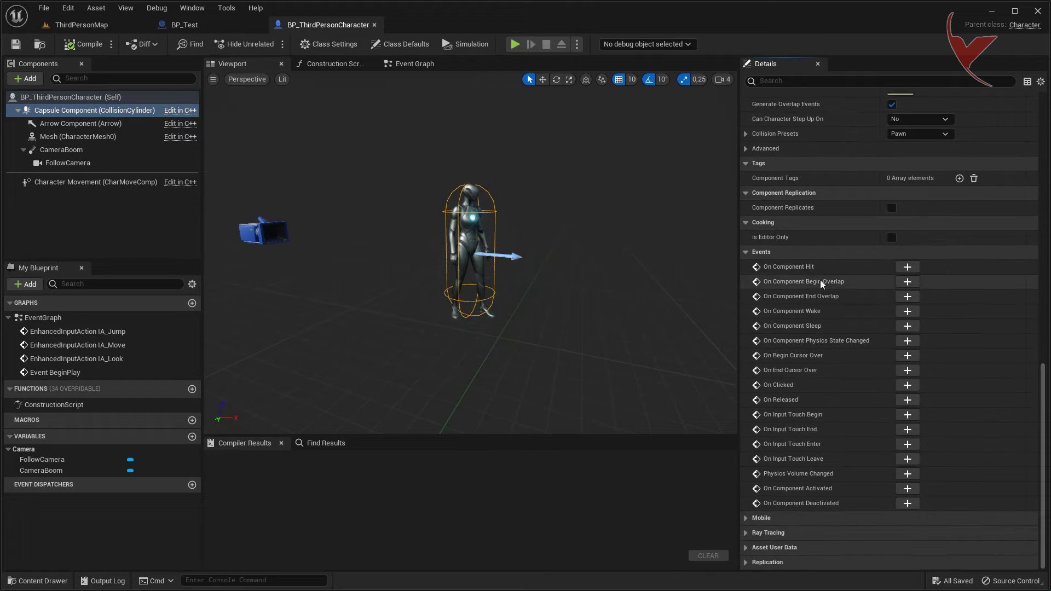
left_click(907, 284)
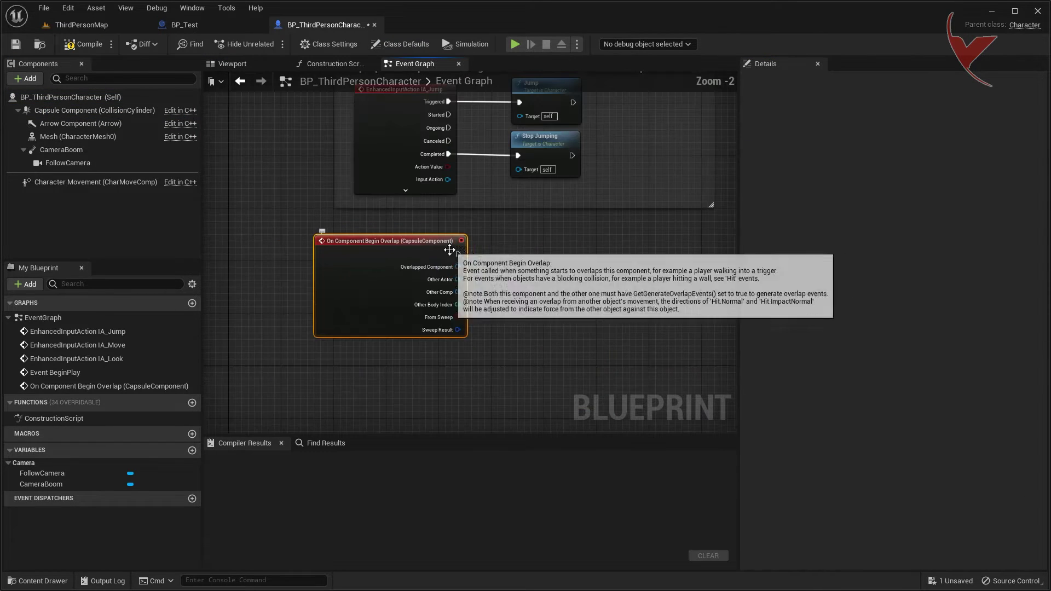
scroll(412, 255, "up", 2)
left_click(412, 255)
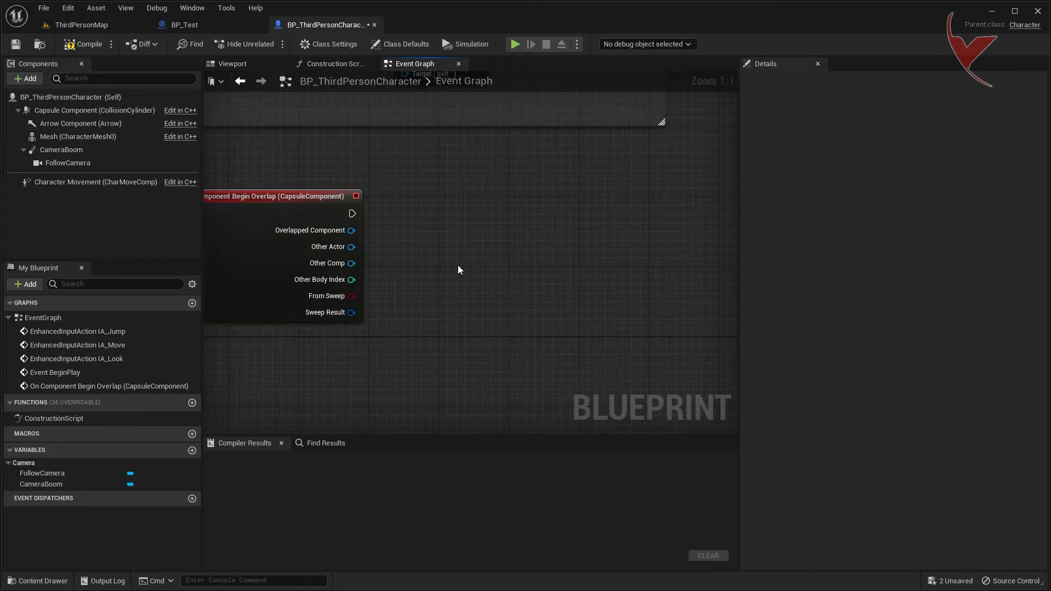
Print Other Comp's object name with Get Object Name and Print String after the overlap event.
left_click_drag(397, 282, 398, 283)
type("get ")
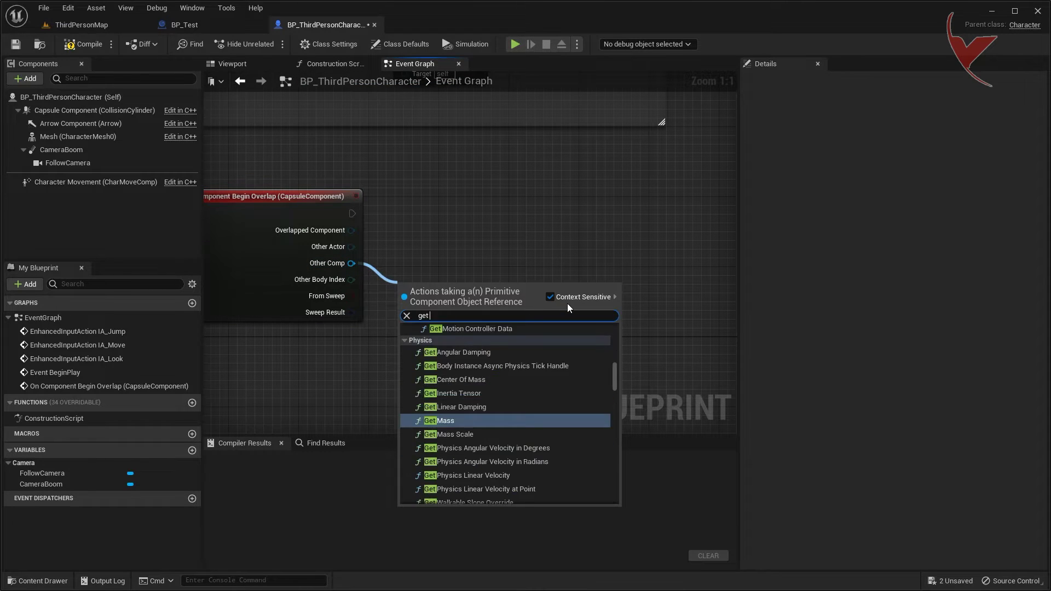
type("object na")
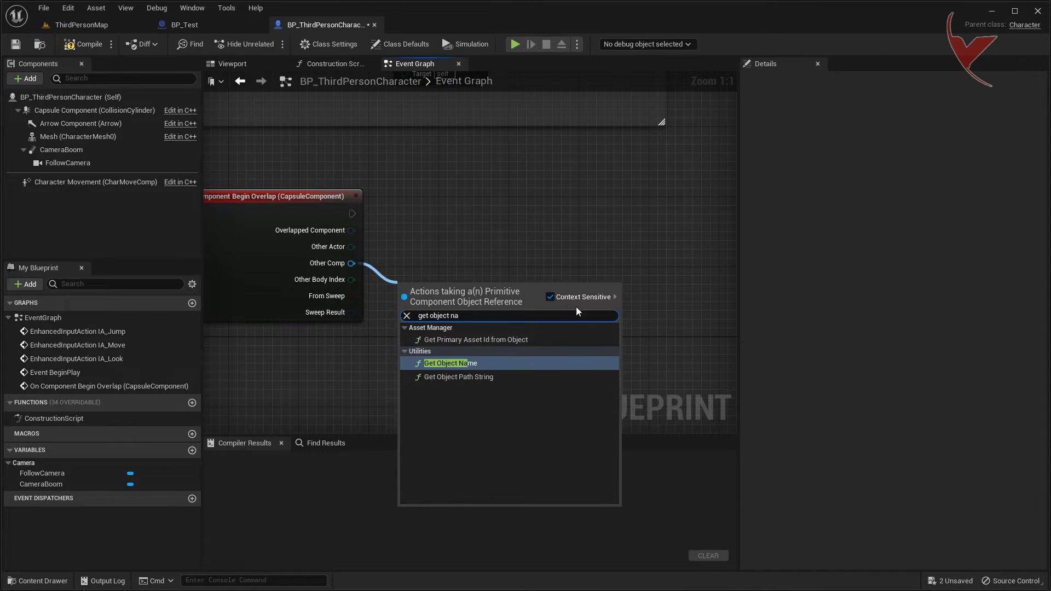
left_click(474, 363)
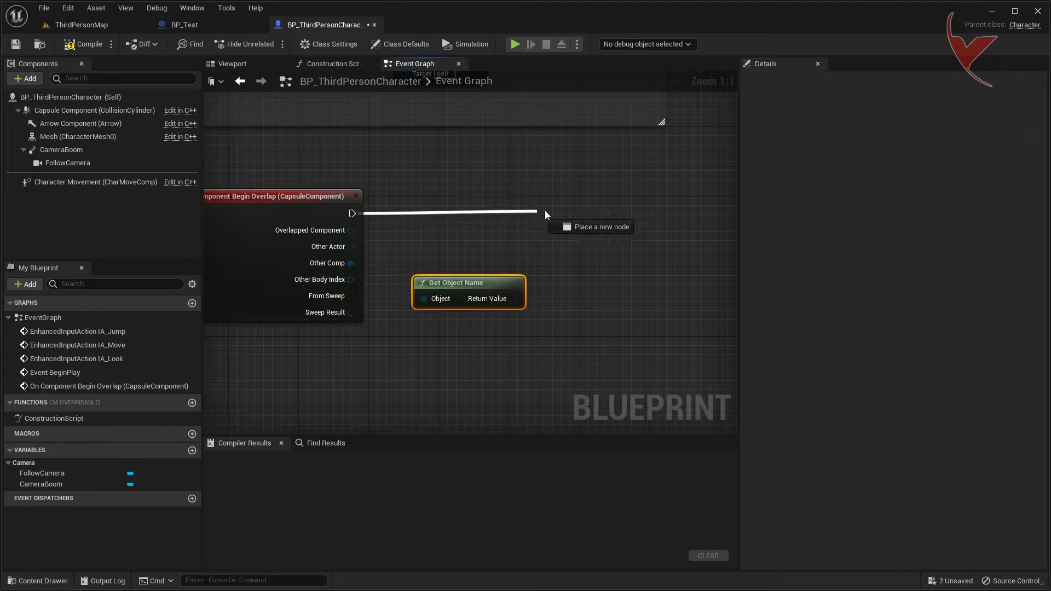
left_click_drag(534, 212, 558, 210)
type("print st")
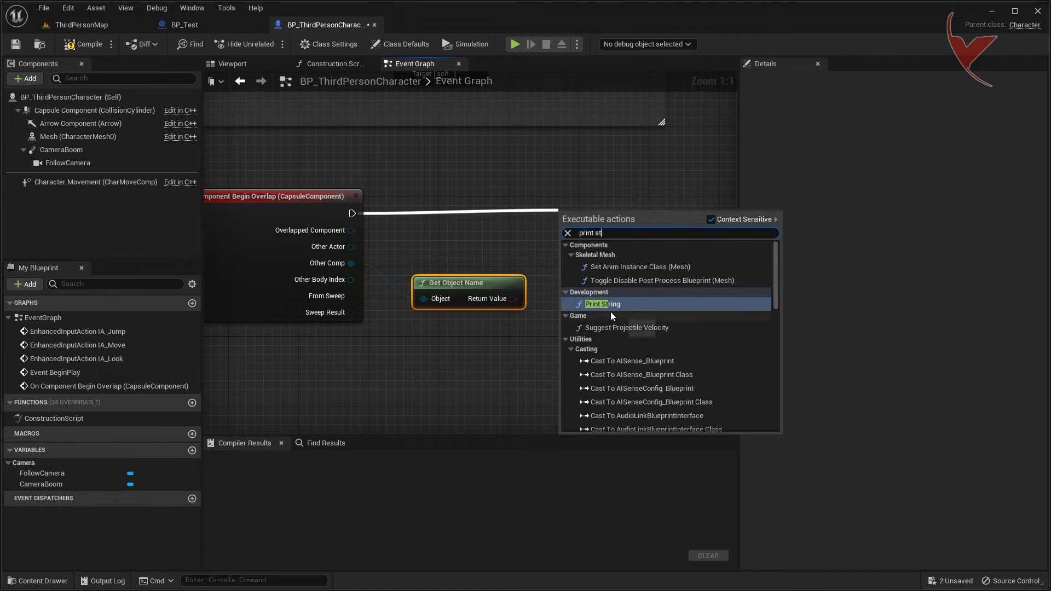
left_click(610, 310)
left_click_drag(512, 298, 590, 229)
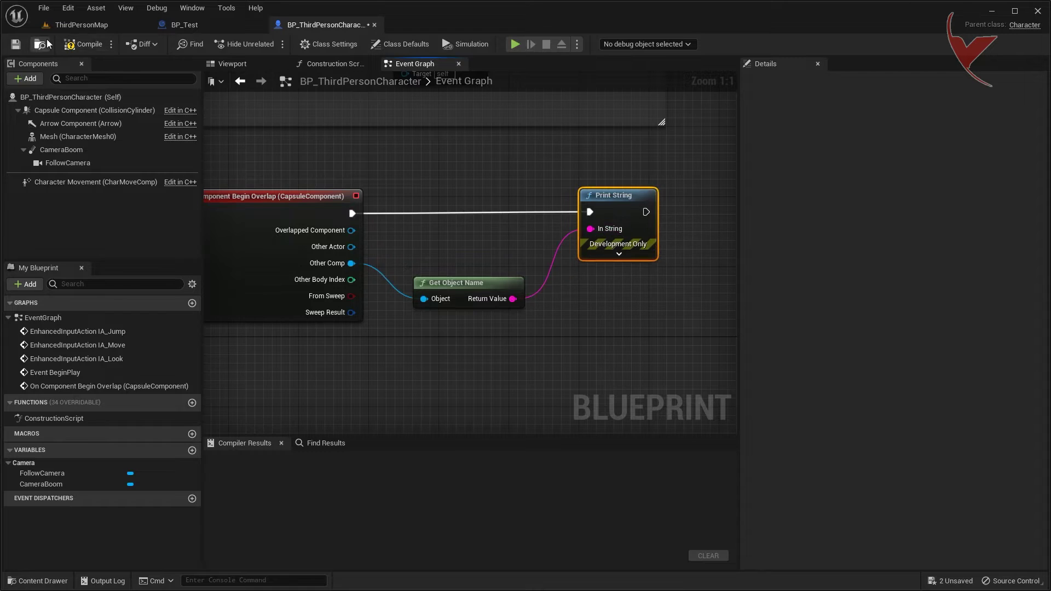
left_click(79, 25)
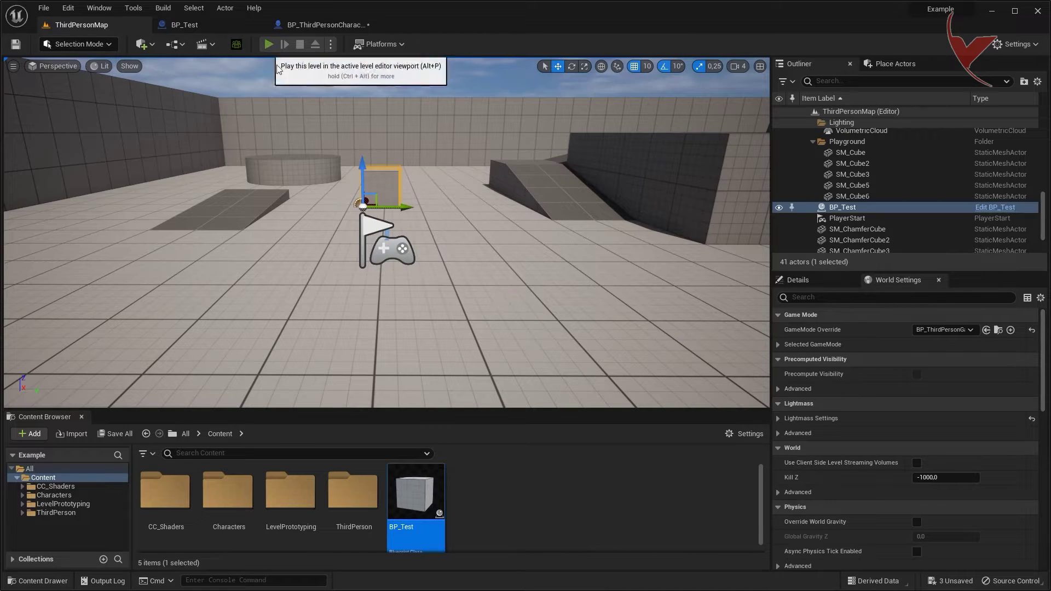
After a quick play test, rename BP_Test's box component to TestBox1.
left_click(269, 44)
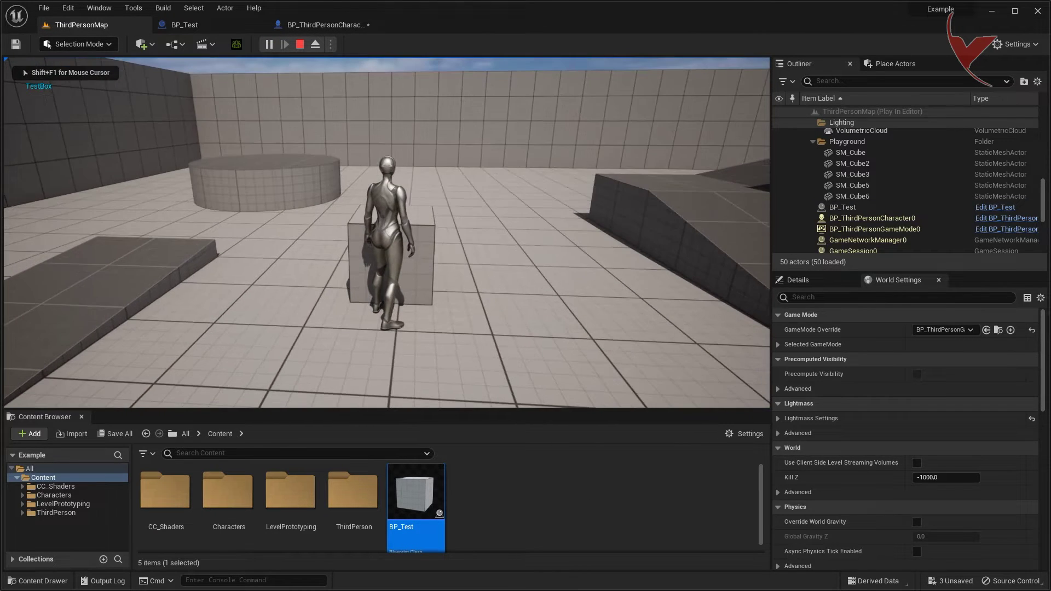
key("Escape")
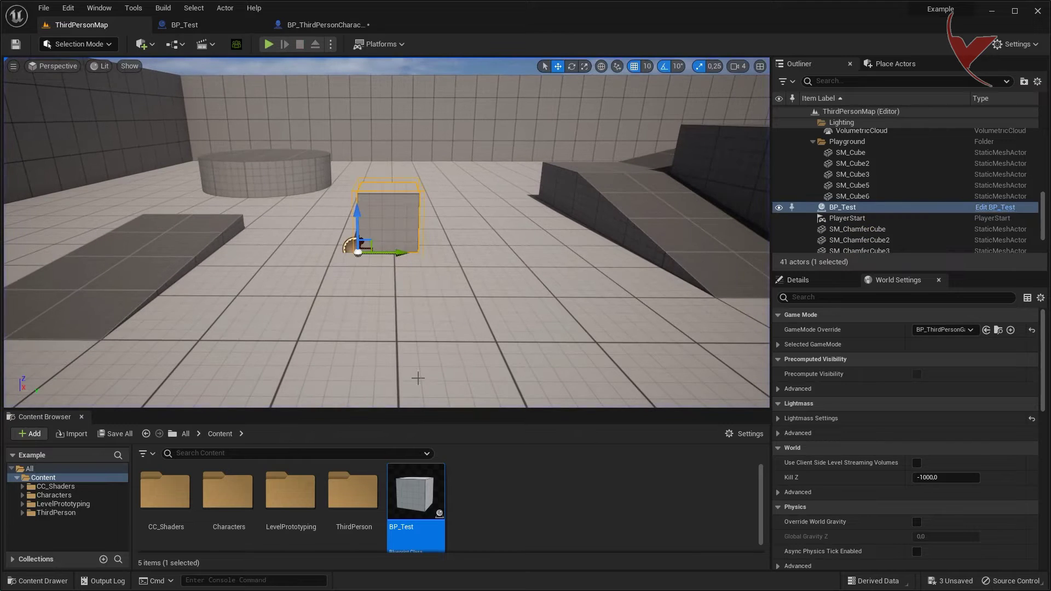
left_click(185, 24)
left_click(65, 138)
key("F2")
type("1")
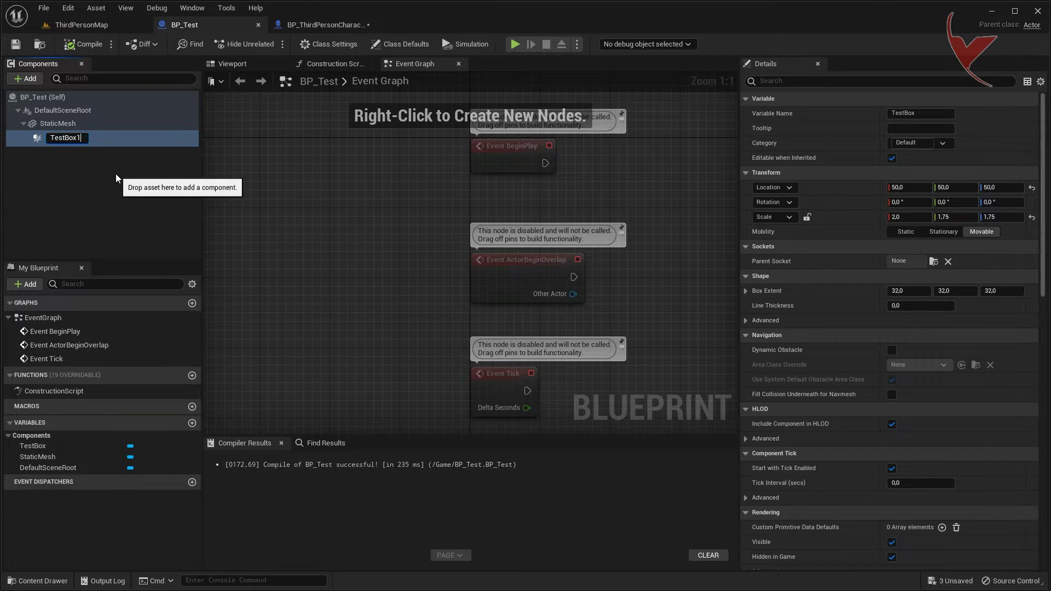
left_click(116, 173)
left_click(82, 24)
Play again and walk the character into the box to print TestBox1.
left_click(269, 44)
key("w")
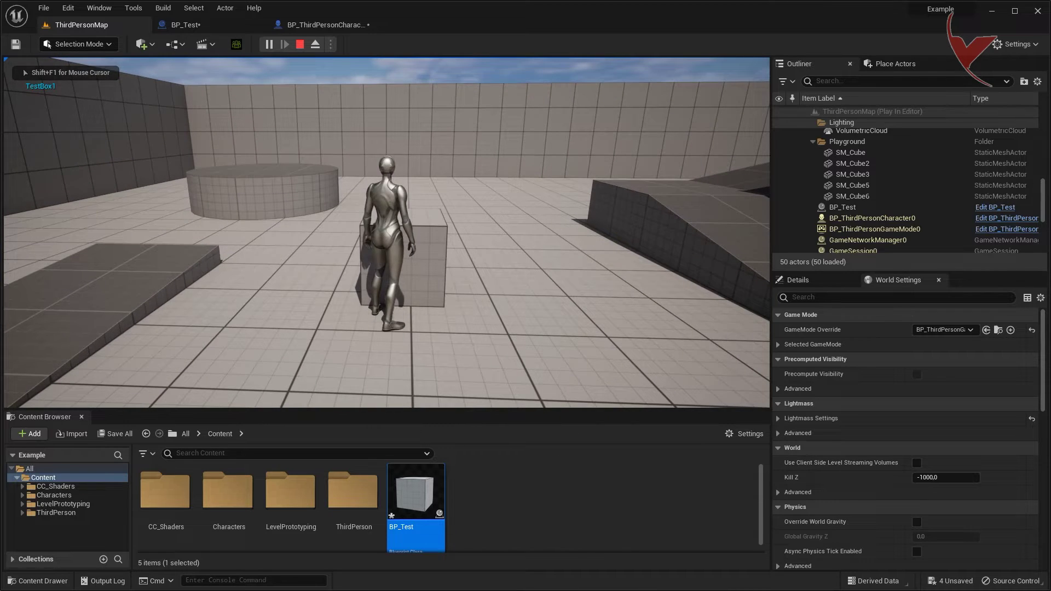
key("s")
key("Escape")
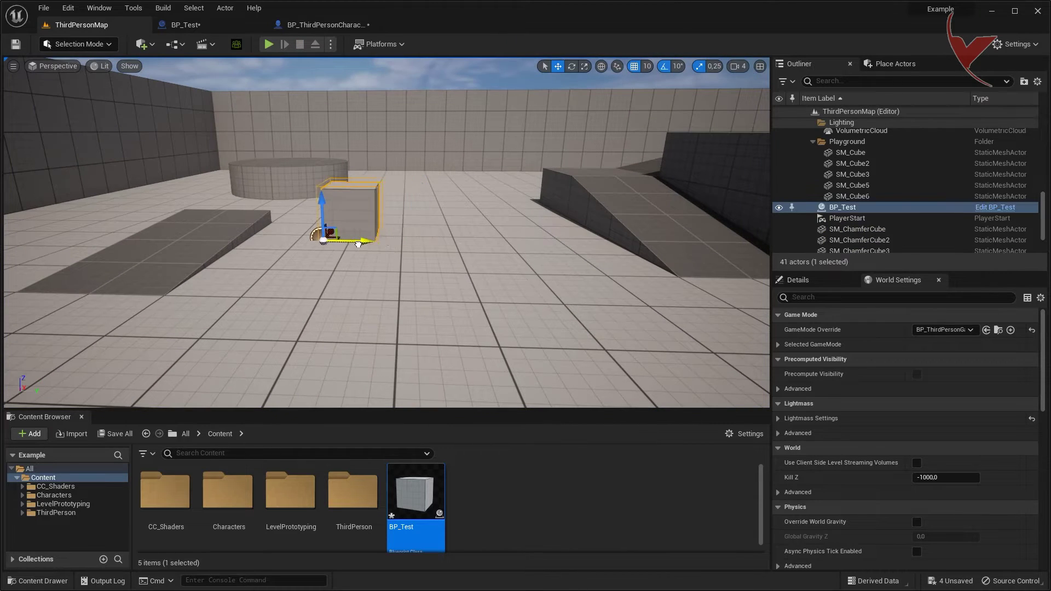
right_click(409, 498)
Duplicate BP_Test as BP_Test1 and rename its component to TestBox2.
left_click(457, 292)
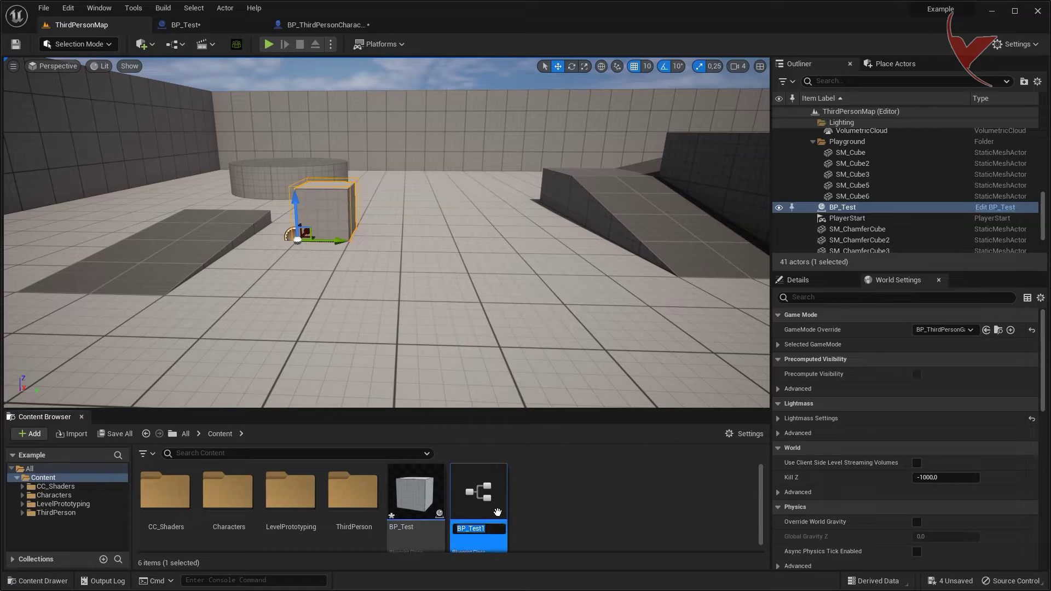
double_click(481, 499)
double_click(83, 139)
key("ctrl+c")
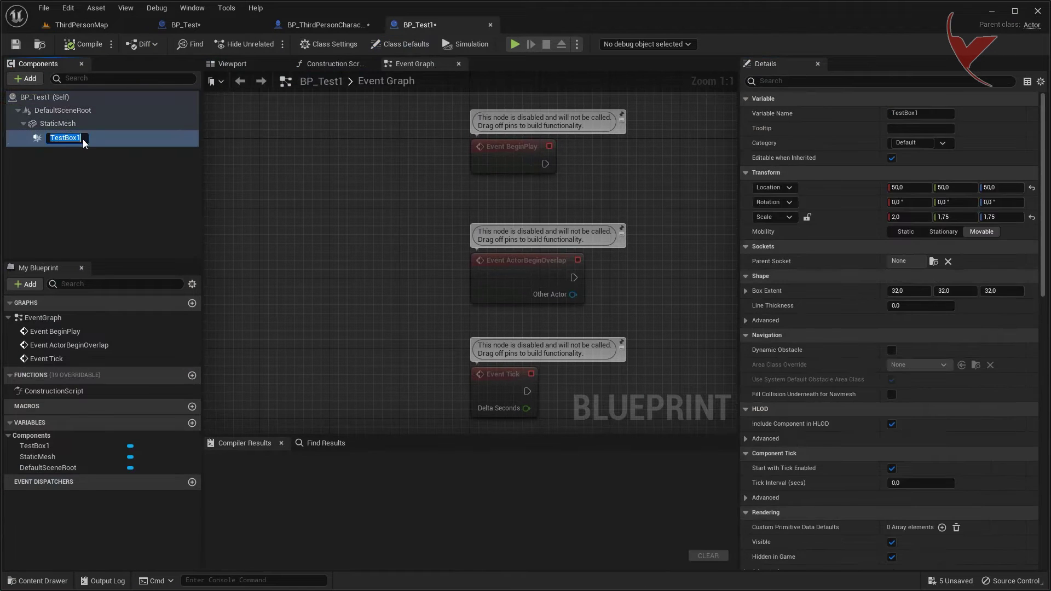
type("TestBox2")
left_click(121, 186)
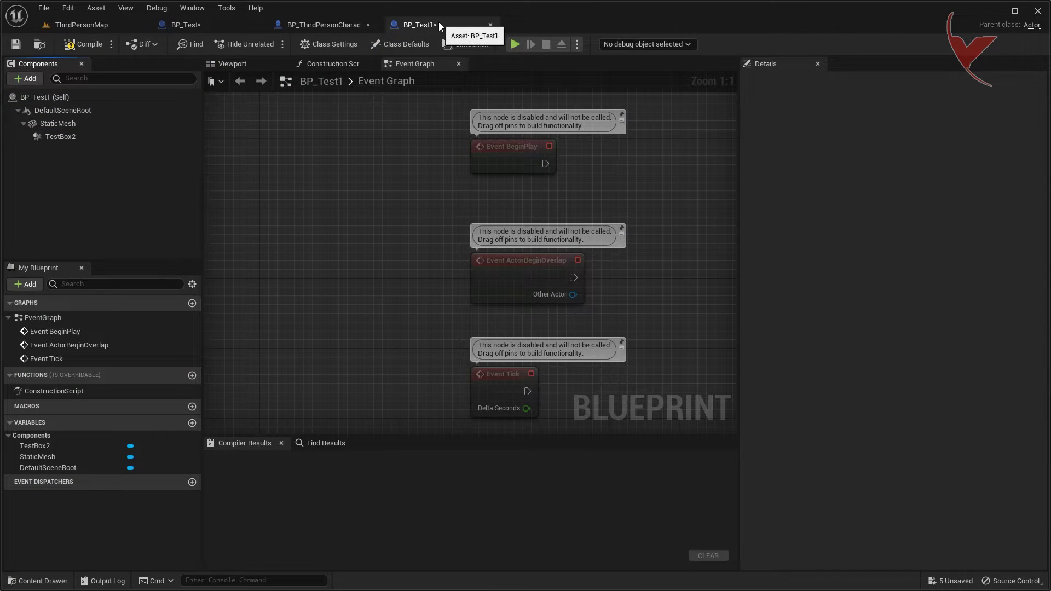
Close both blueprints, save all assets, and place BP_Test1 beside the first box.
left_click(490, 24)
left_click(258, 25)
left_click(82, 25)
left_click(101, 435)
left_click(622, 406)
left_click_drag(478, 493, 461, 253)
Play-test by running the character around the two boxes.
left_click(268, 44)
key("w")
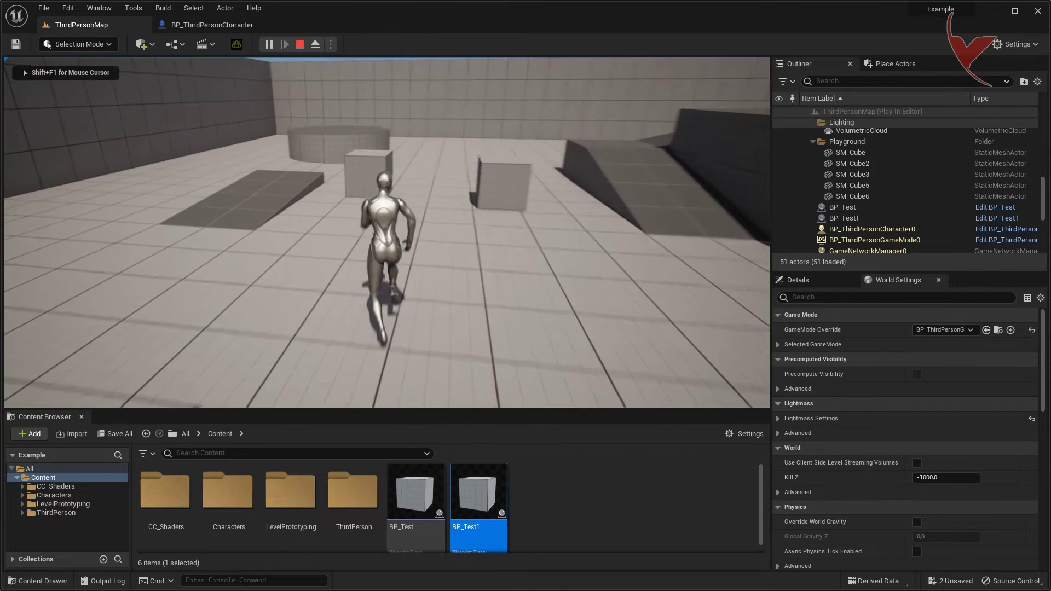
key("a")
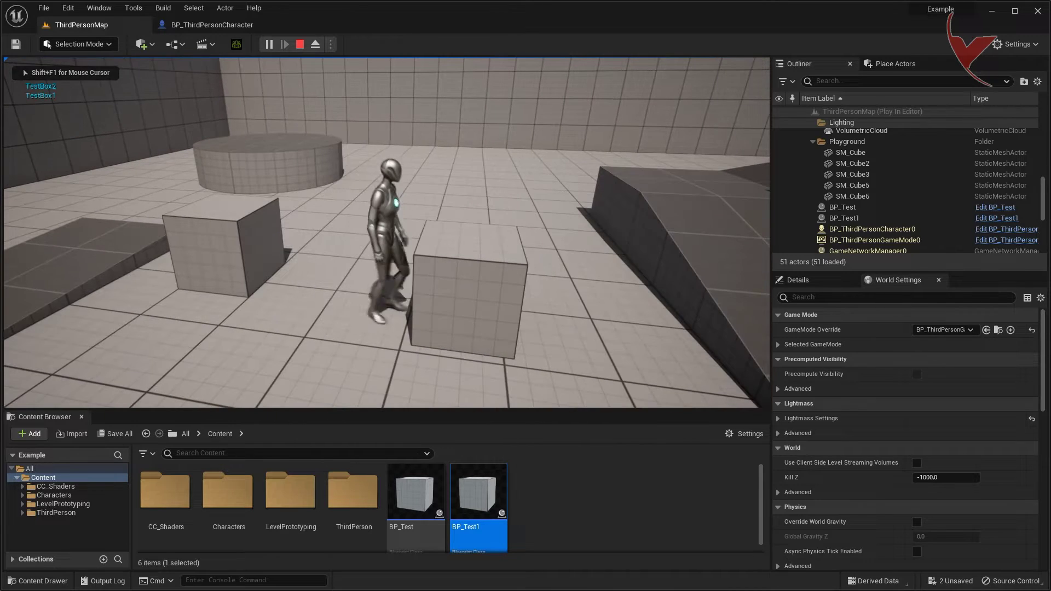
key("w")
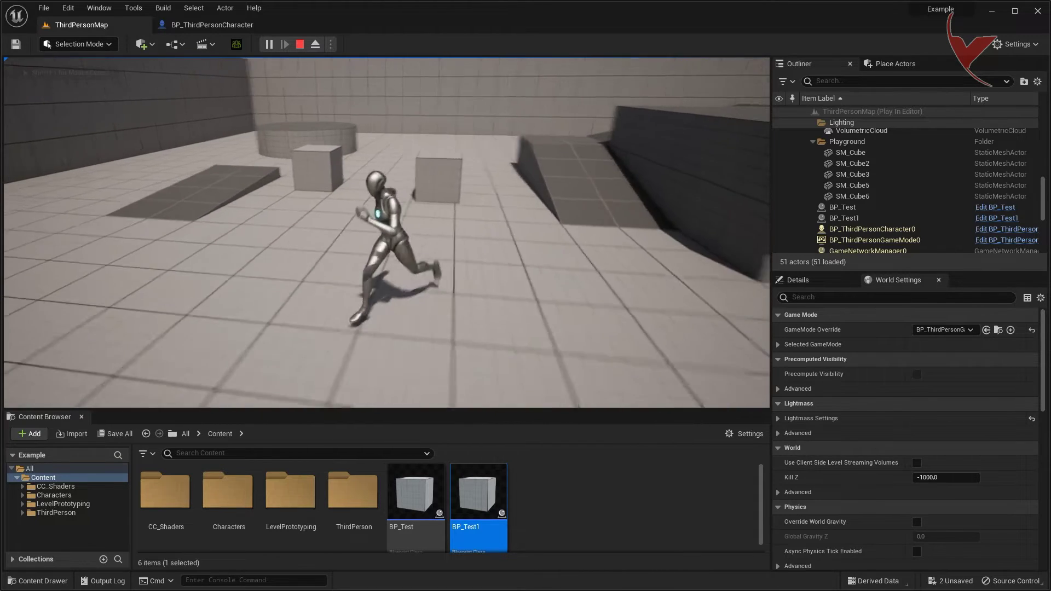
key("Escape")
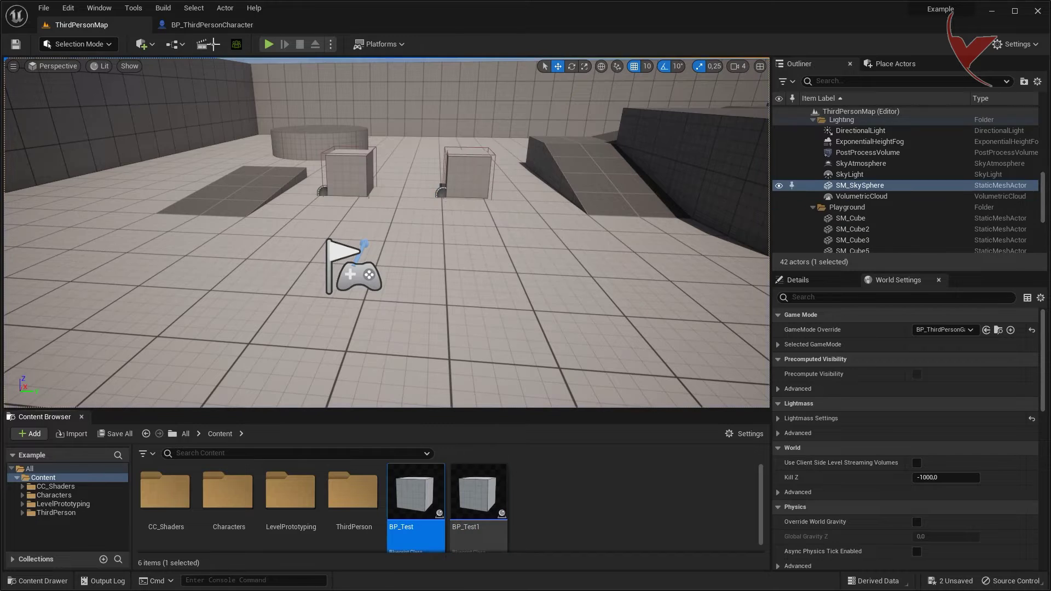
left_click(211, 25)
Add a Boolean variable TestArray and delete the Print String node.
left_click(192, 450)
type("TestArray")
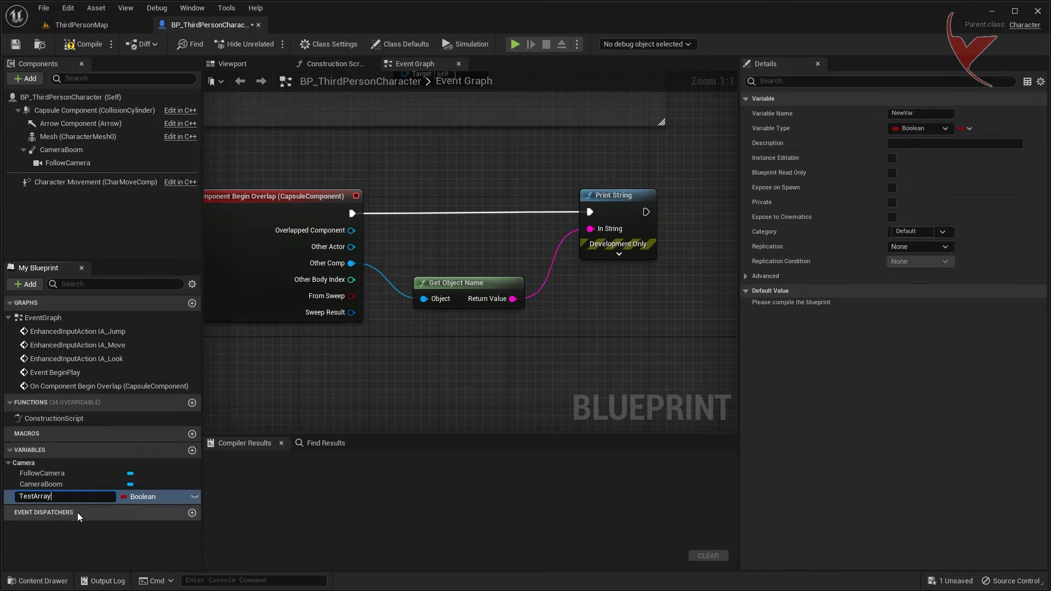
key("Return")
scroll(374, 319, "down", 1)
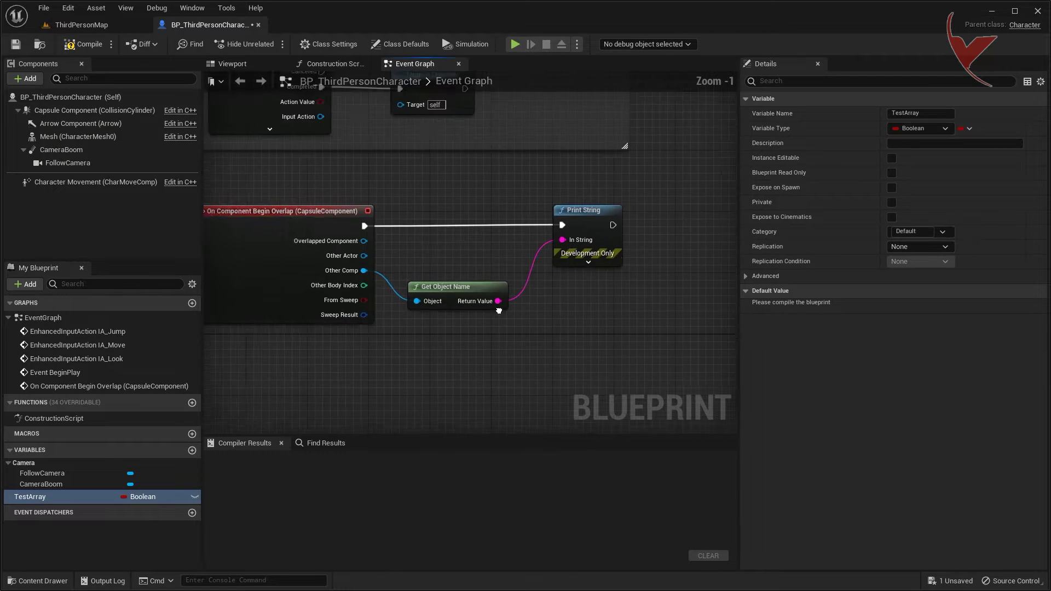
left_click(496, 225)
key("Delete")
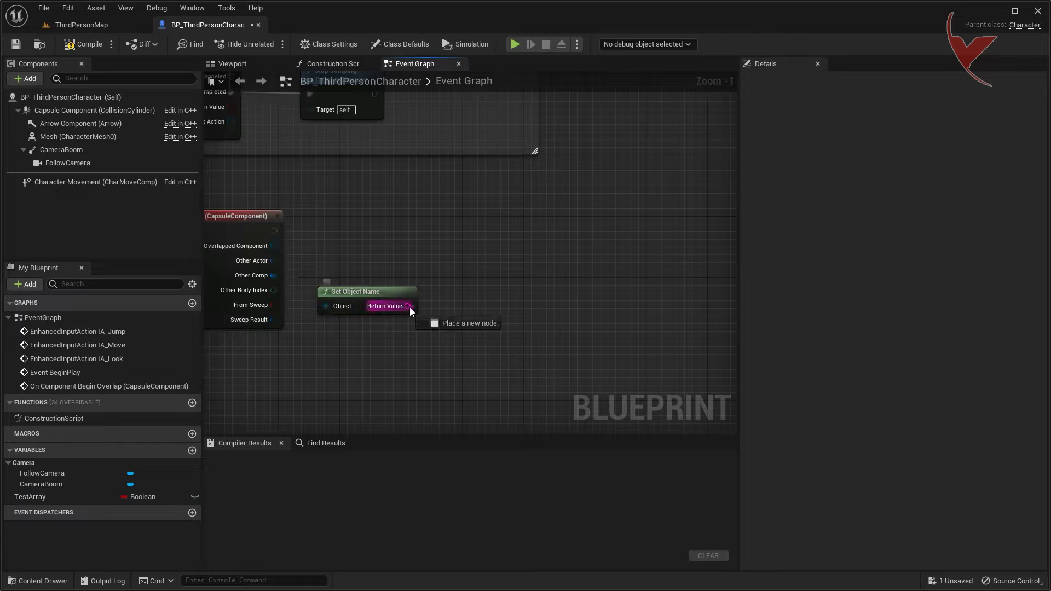
Compare the object name with an Equal Exactly (===) node against TestBox1, copied from BP_Test.
left_click_drag(408, 306, 472, 310)
type("===")
left_click(515, 364)
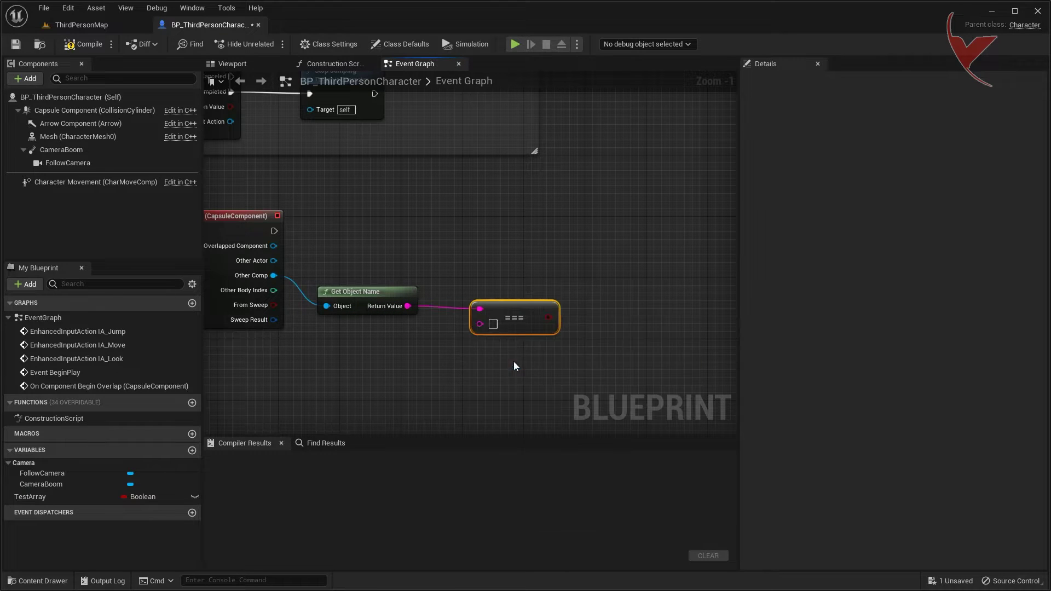
left_click(131, 25)
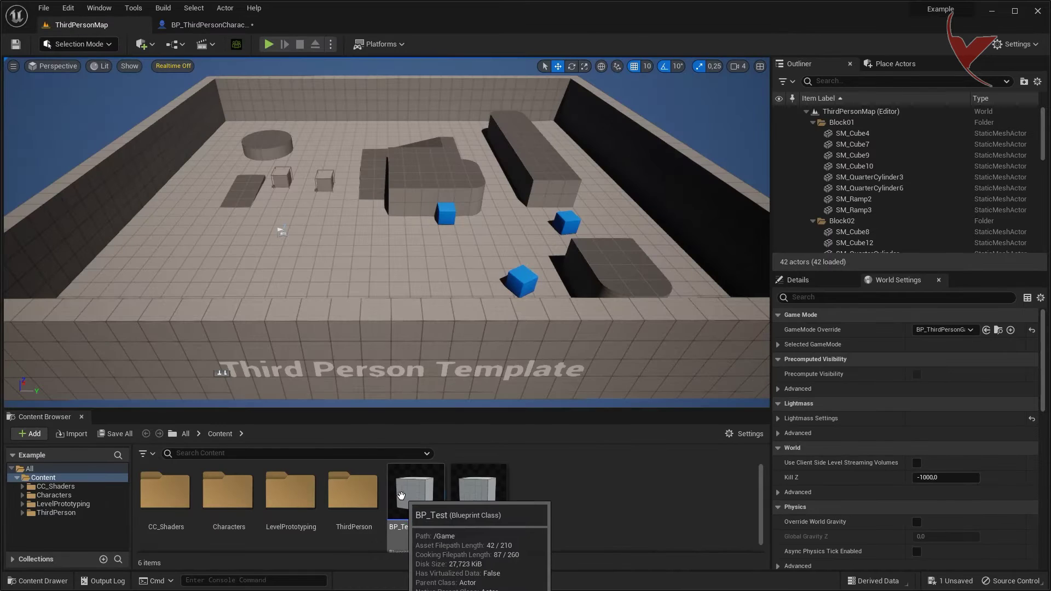
double_click(415, 493)
left_click(56, 137)
left_click(71, 140)
right_click(70, 140)
left_click(104, 184)
left_click(375, 25)
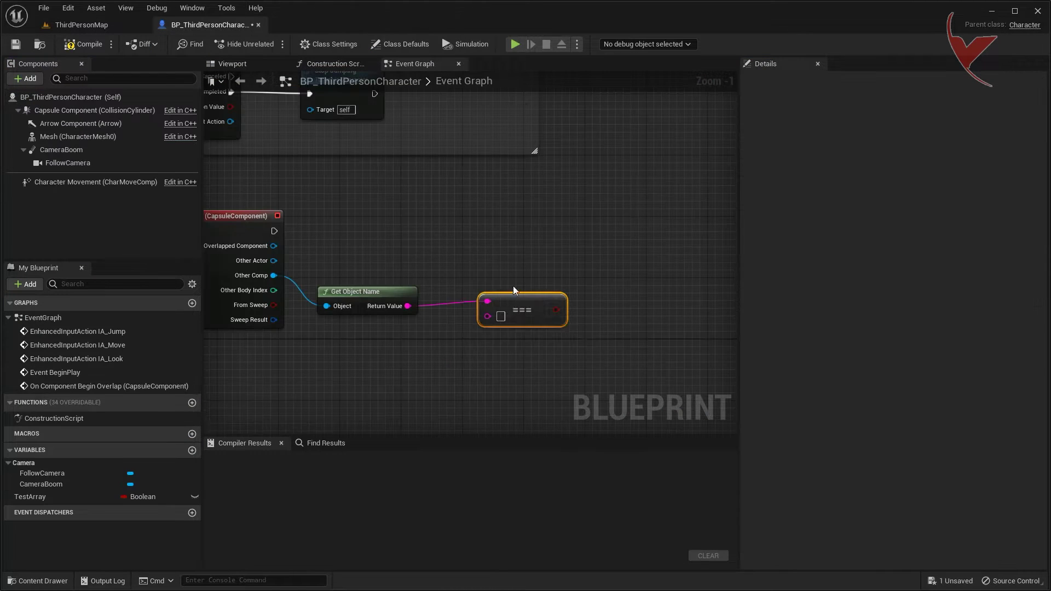
left_click(512, 316)
key("ctrl+v")
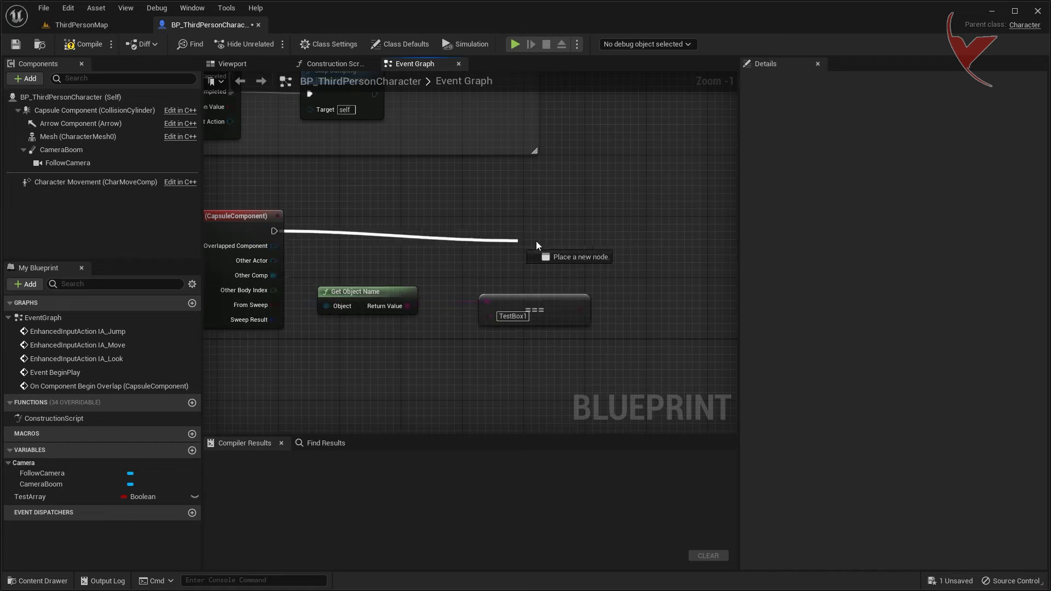
Add a Branch after the overlap event using the name comparison as its condition.
left_click_drag(274, 231, 596, 238)
type("bra")
left_click(652, 418)
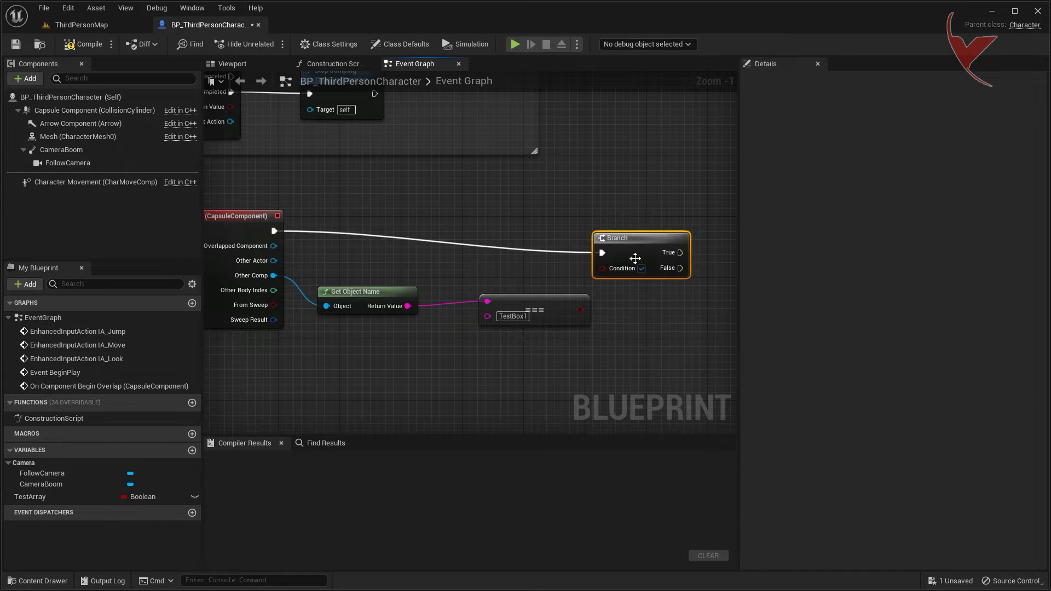
right_click_drag(635, 251, 520, 246)
left_click_drag(458, 305, 501, 241)
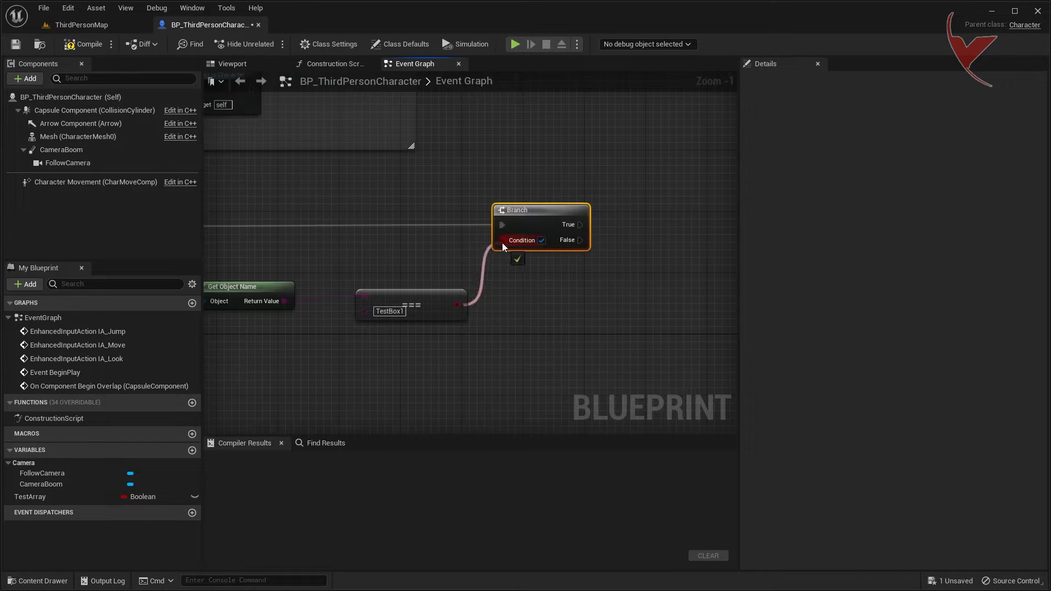
right_click_drag(584, 267, 373, 294)
Change TestArray's container type to a Boolean array.
left_click(95, 498)
left_click(969, 128)
left_click(980, 156)
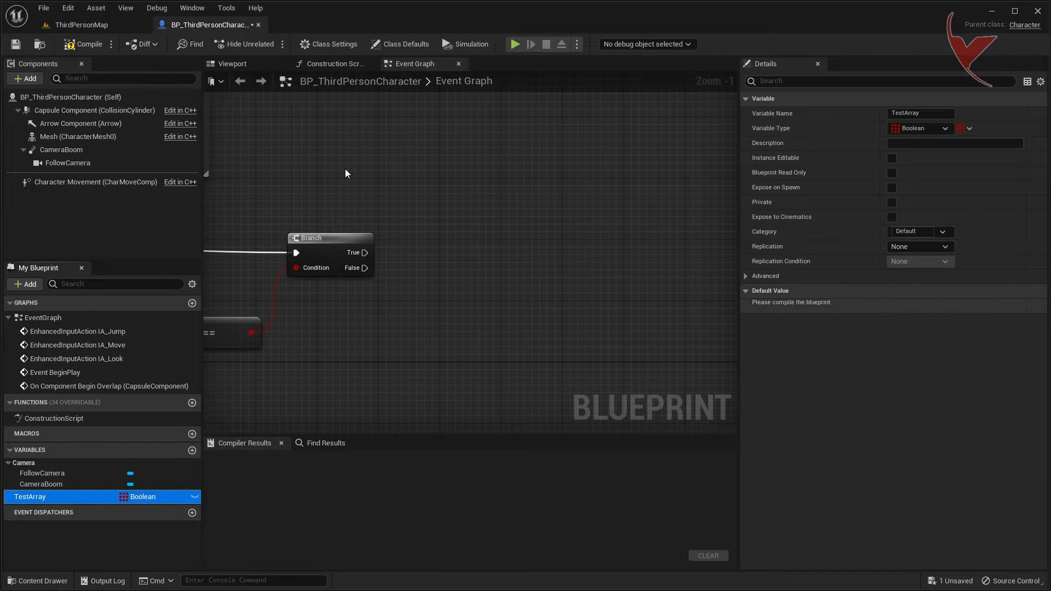
Compile, give TestArray 11 default elements, and place a TestArray getter in the graph.
left_click(86, 46)
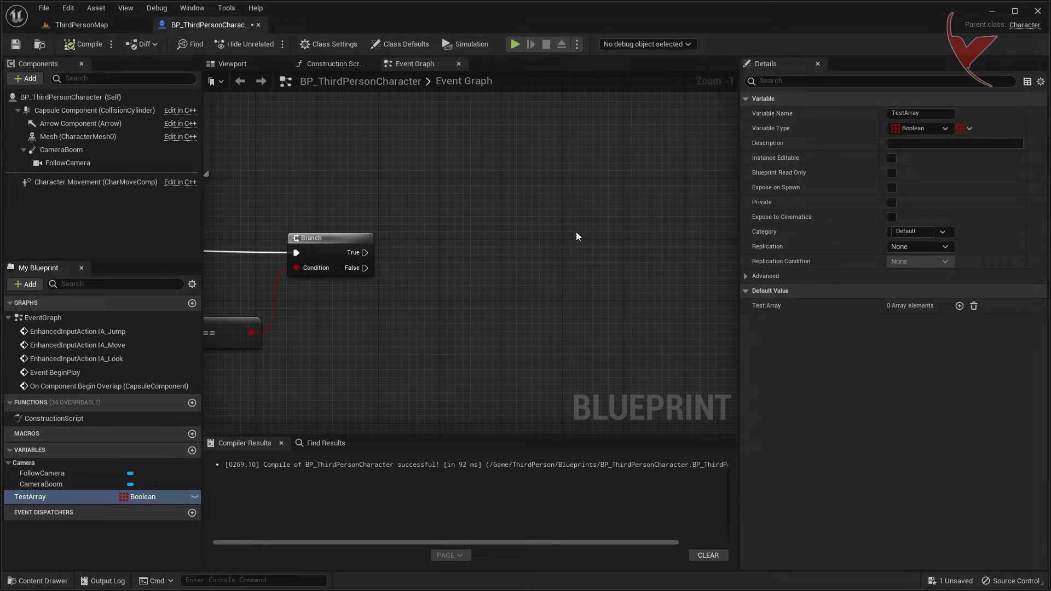
left_click(959, 307)
left_click(959, 307)
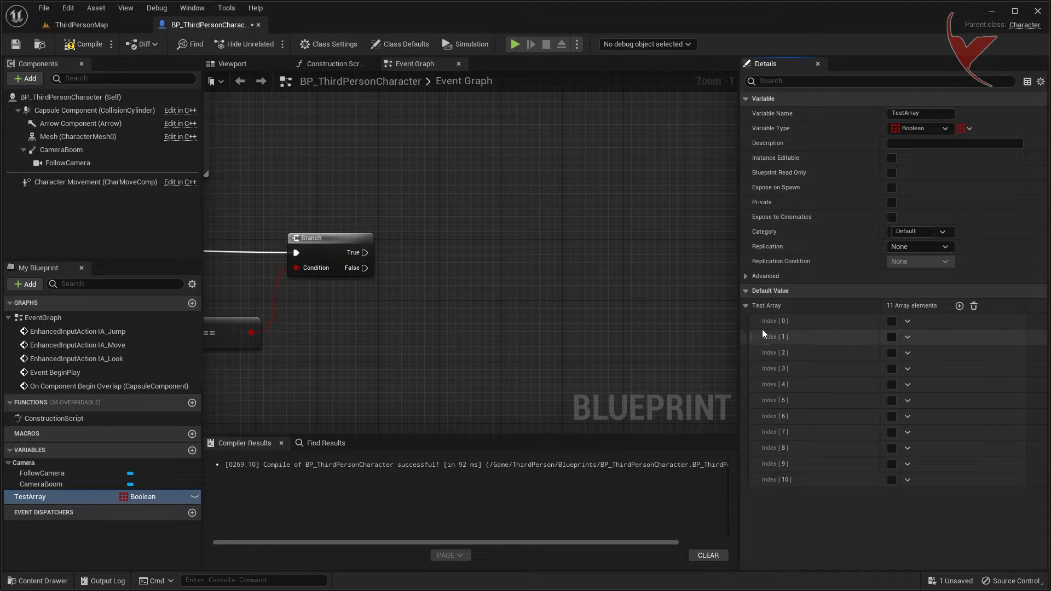
mouse_move(49, 495)
left_mouse_down()
mouse_move(344, 328)
mouse_move(340, 202)
mouse_move(439, 254)
left_mouse_up()
left_click(391, 331)
Add Set Array Elem on the Branch's True output, setting index 0 to true.
type("set arra")
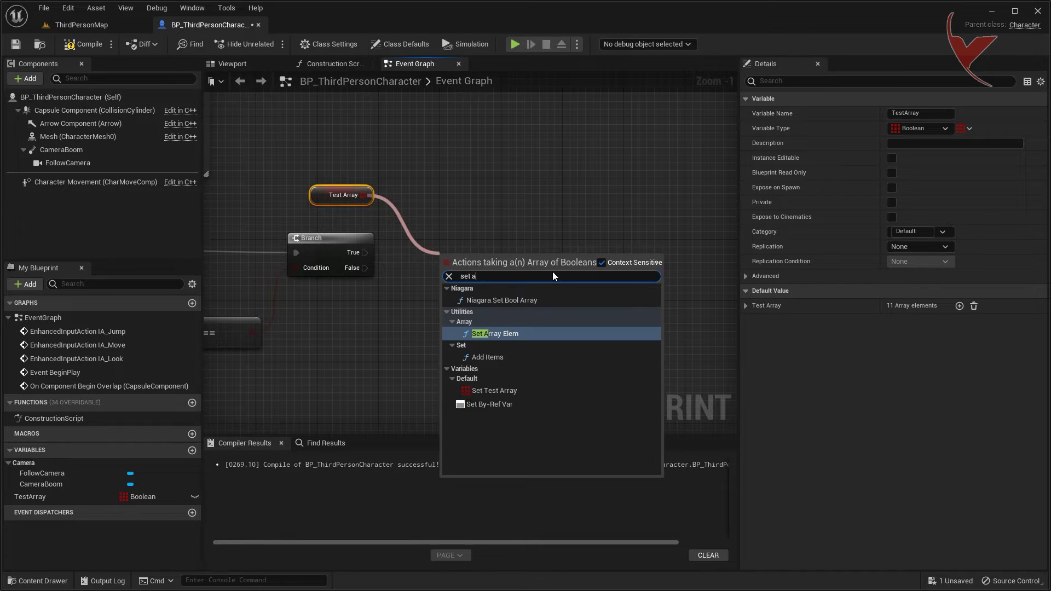
key("Return")
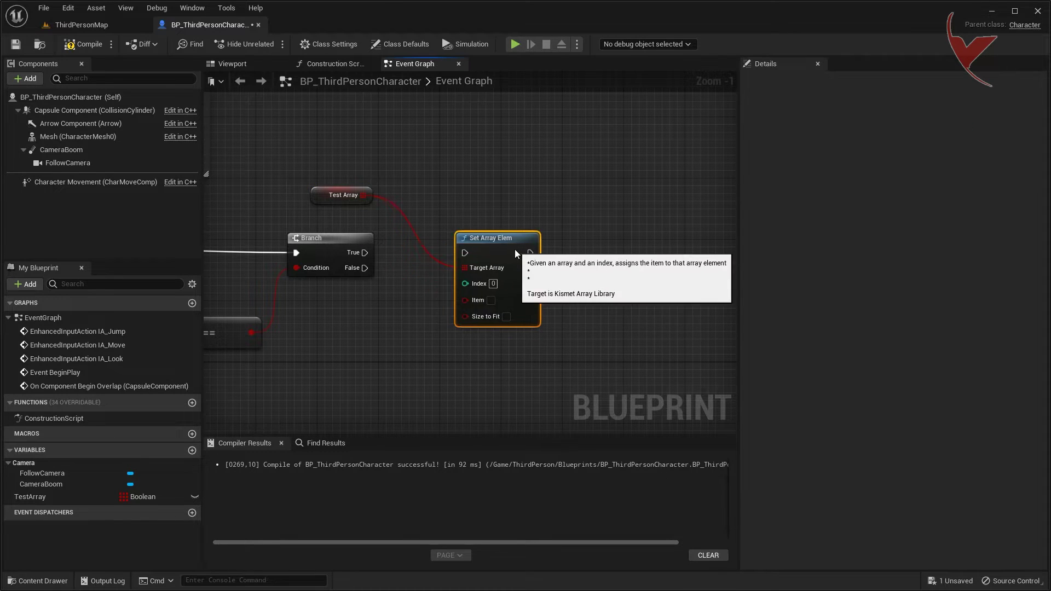
left_click_drag(470, 254, 466, 252)
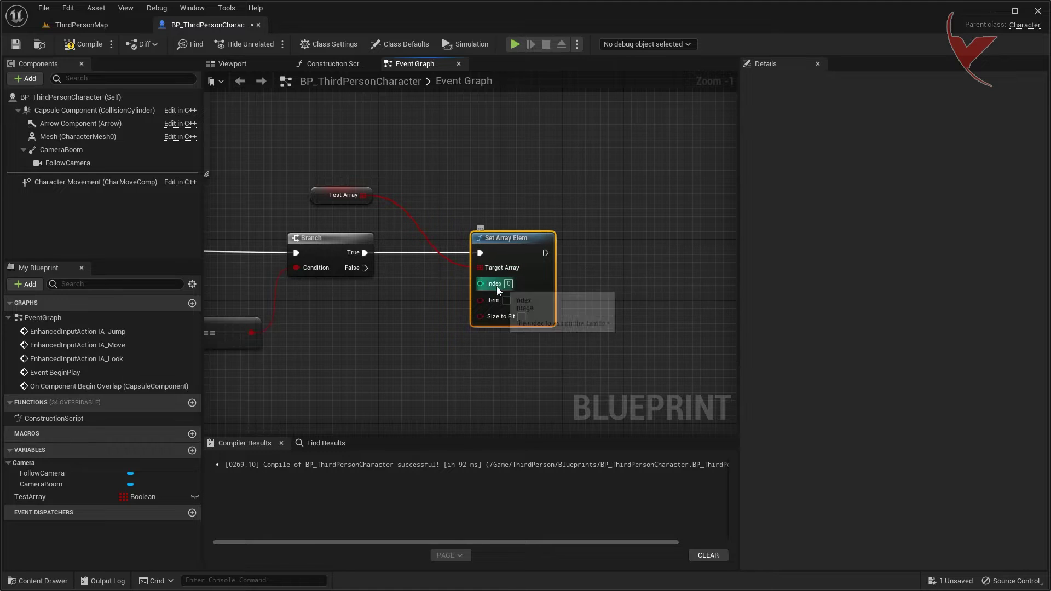
scroll(497, 287, "up", 1)
left_click(505, 301)
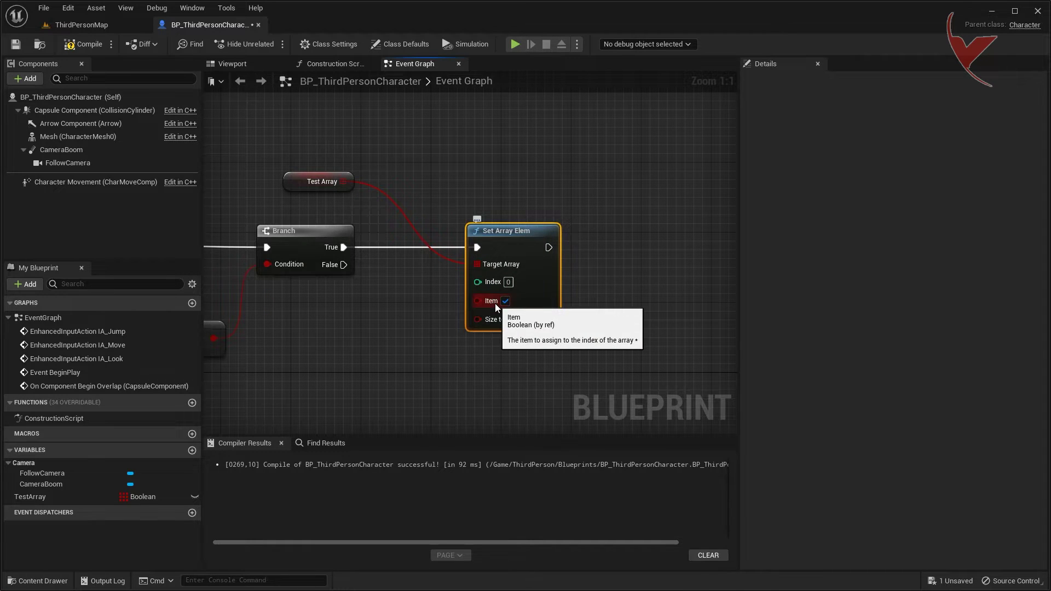
scroll(495, 303, "down", 6)
left_click(93, 111)
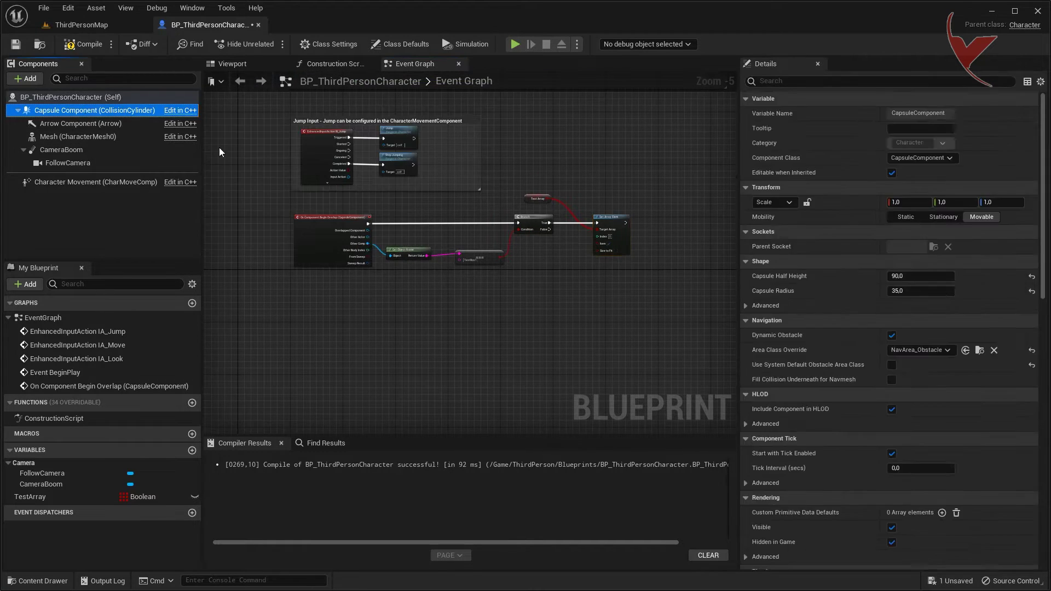
Add an On Component End Overlap event for the capsule and move it lower.
scroll(936, 369, "down", 5)
scroll(934, 434, "down", 5)
scroll(884, 399, "down", 5)
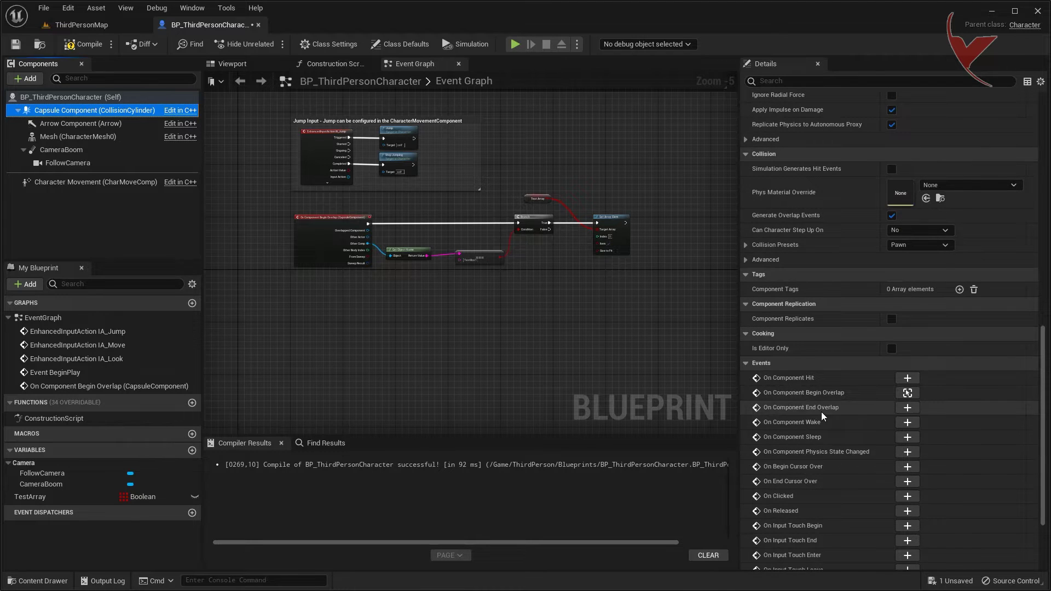
left_click(907, 408)
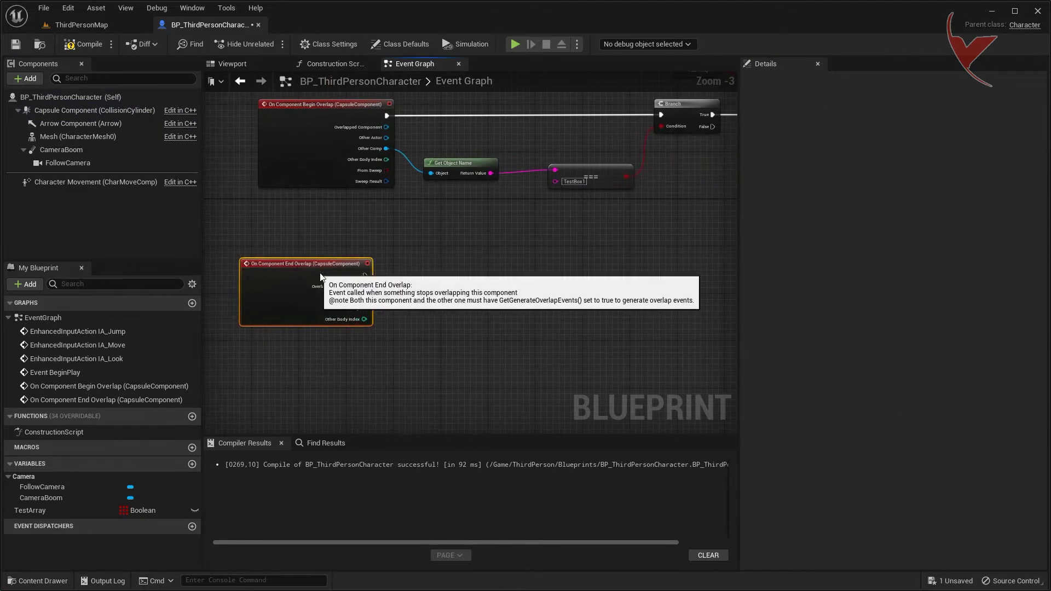
left_click_drag(321, 277, 320, 367)
scroll(320, 367, "down", 1)
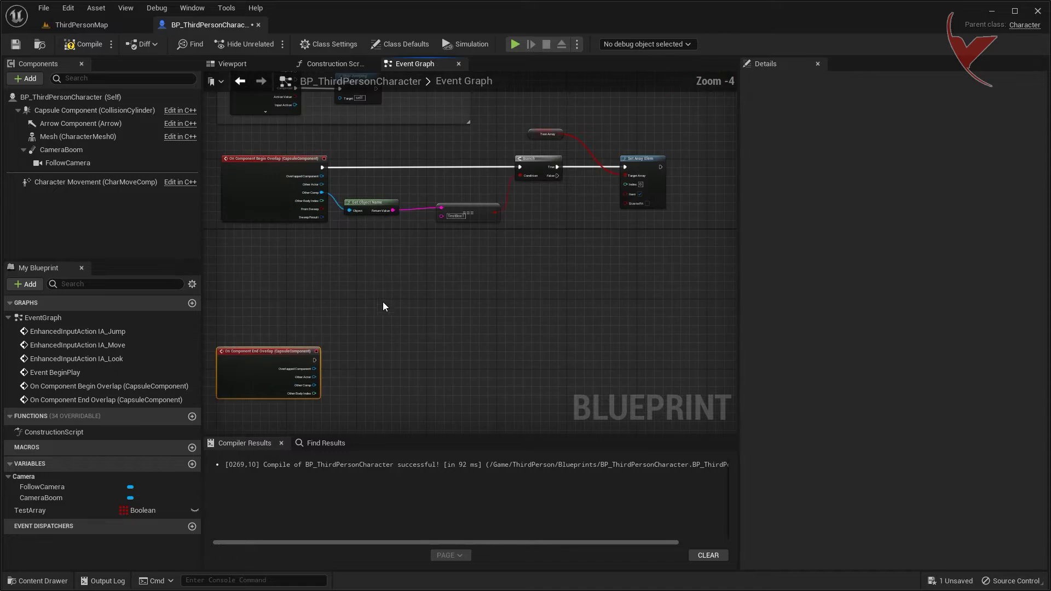
Copy the name check, Branch and Set Array Elem nodes and wire them to End Overlap.
left_click_drag(363, 143, 590, 230)
key("ctrl+c")
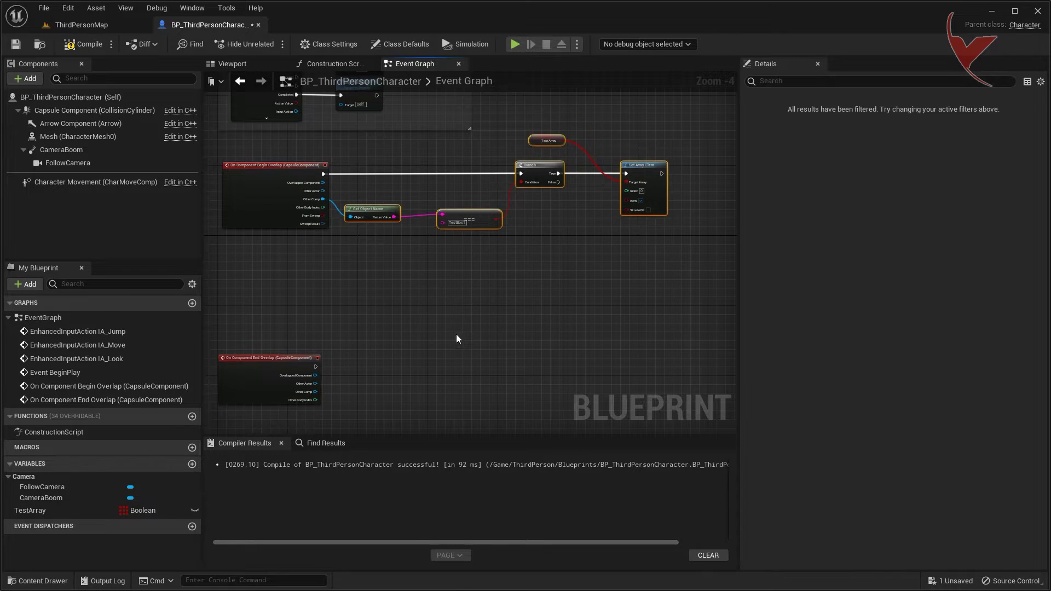
right_click_drag(458, 343, 502, 263)
key("ctrl+v")
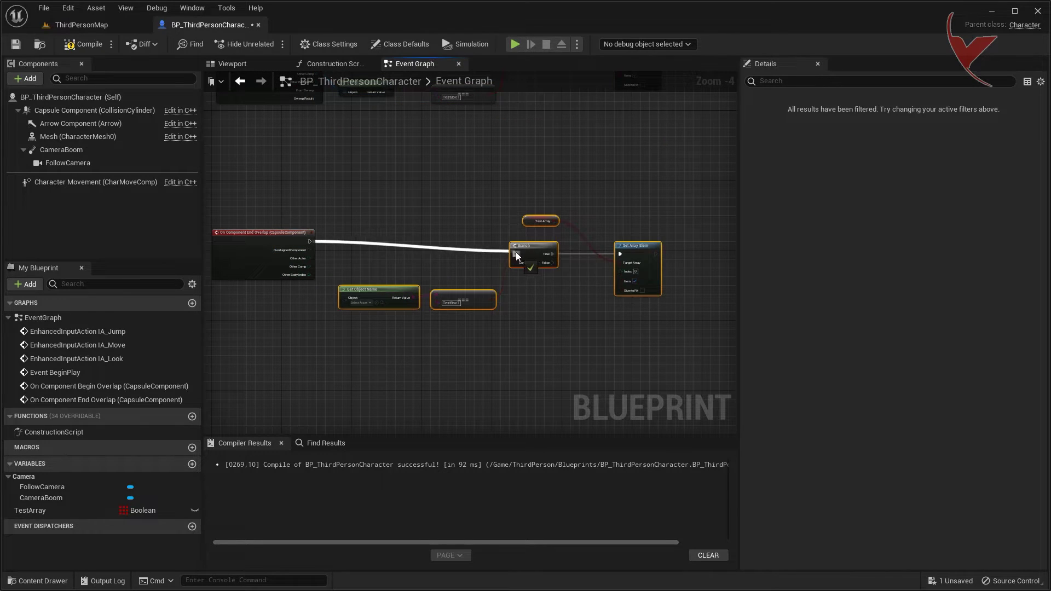
left_click_drag(516, 256, 517, 256)
scroll(282, 326, "up", 3)
left_click_drag(351, 221, 394, 284)
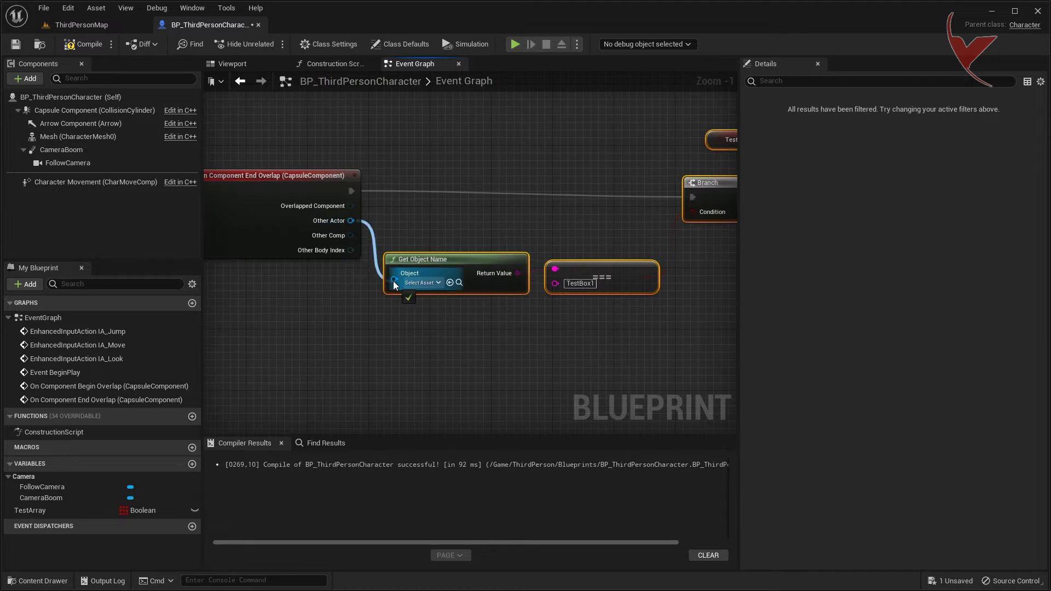
right_click_drag(394, 285, 28, 340)
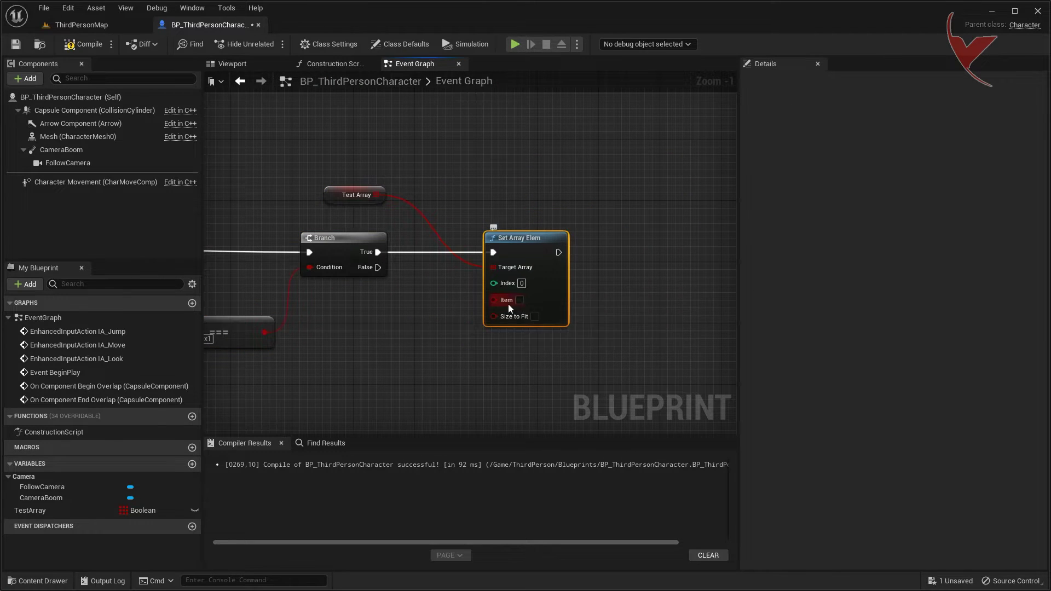
scroll(455, 254, "down", 3)
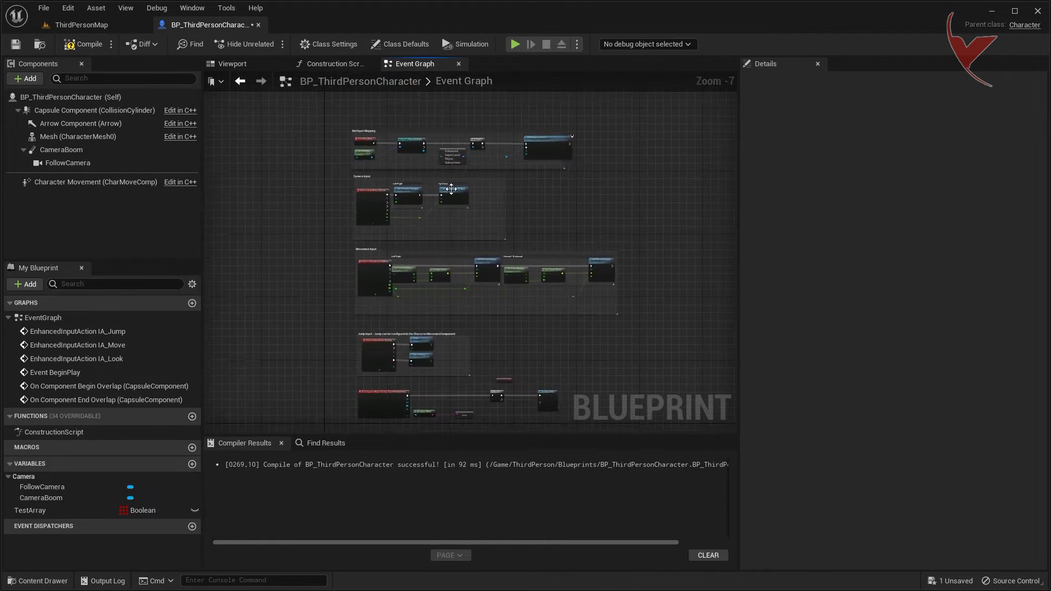
Add an Event Tick node followed by a Delay node.
scroll(389, 187, "down", 3)
scroll(391, 191, "up", 3)
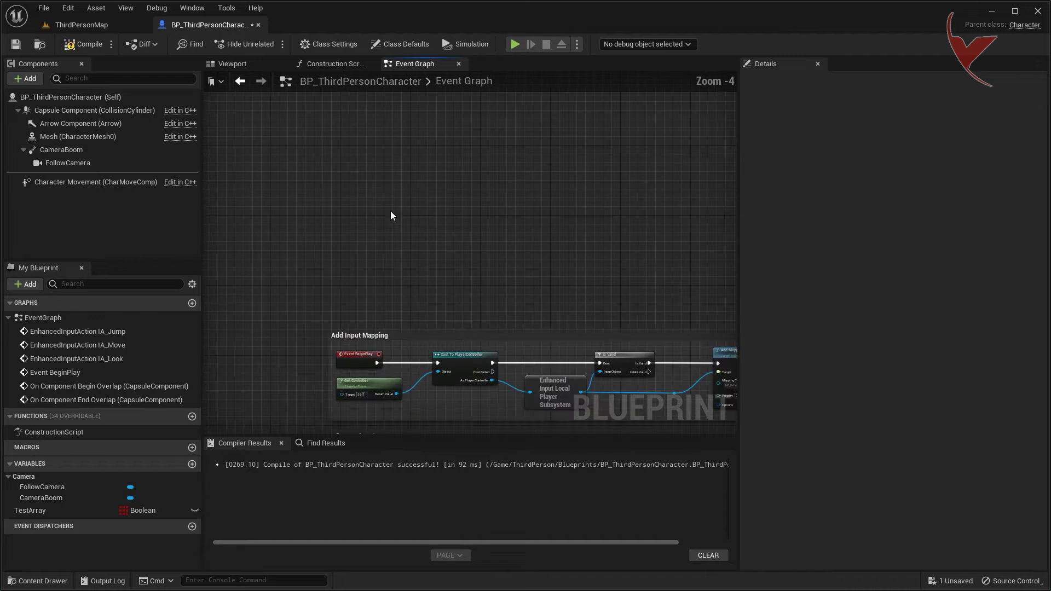
right_click(369, 189)
type("event tic")
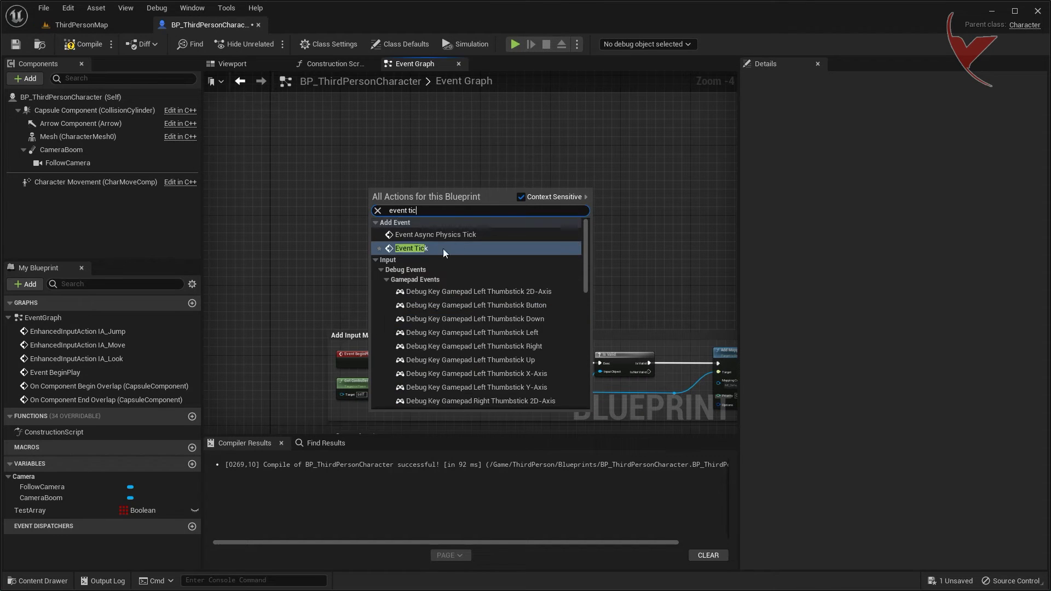
left_click(443, 246)
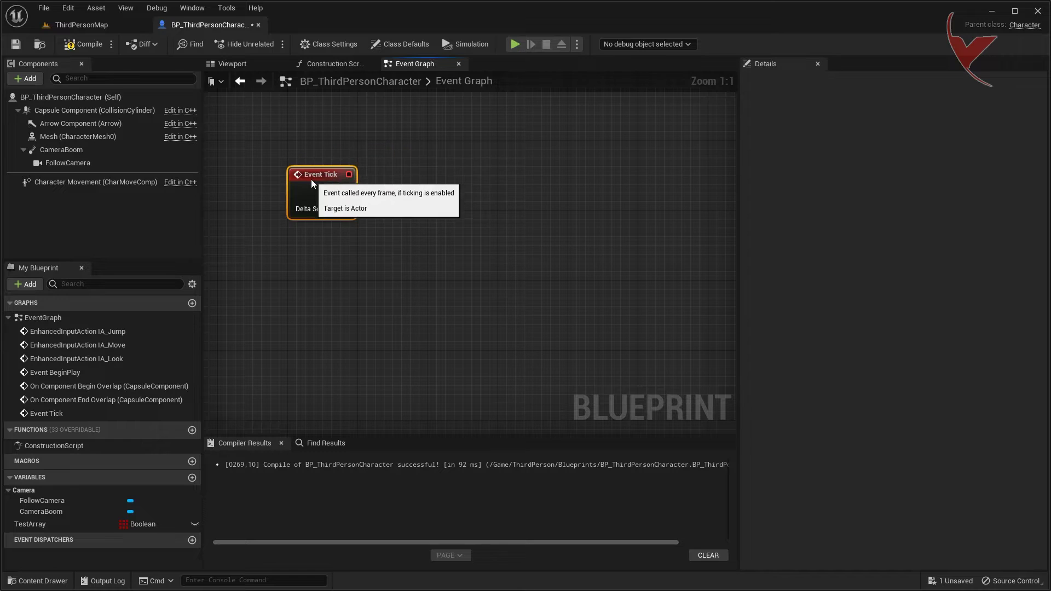
left_click_drag(345, 189, 434, 190)
type("delay")
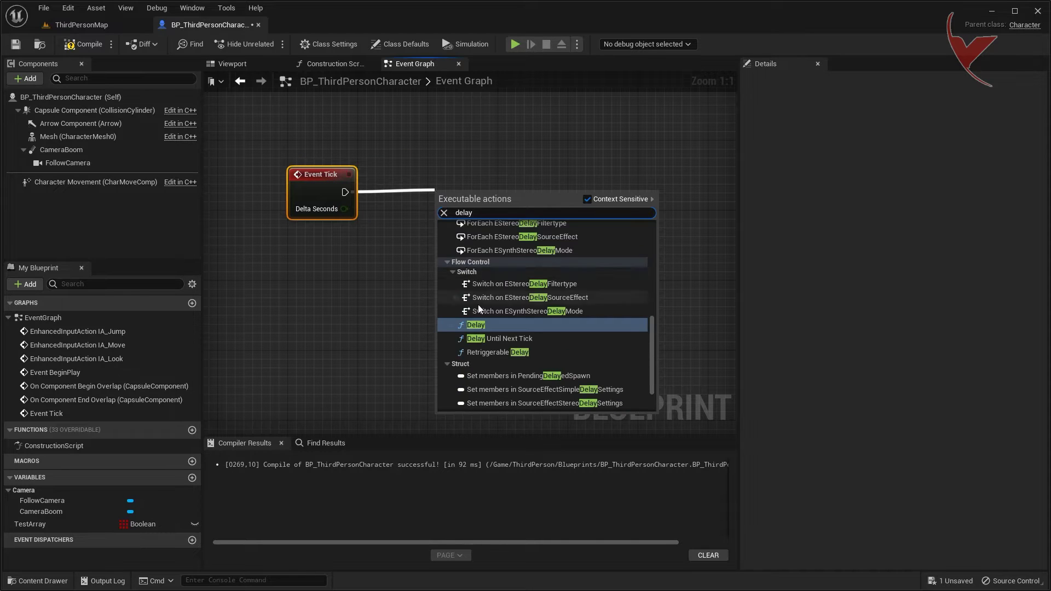
left_click(477, 244)
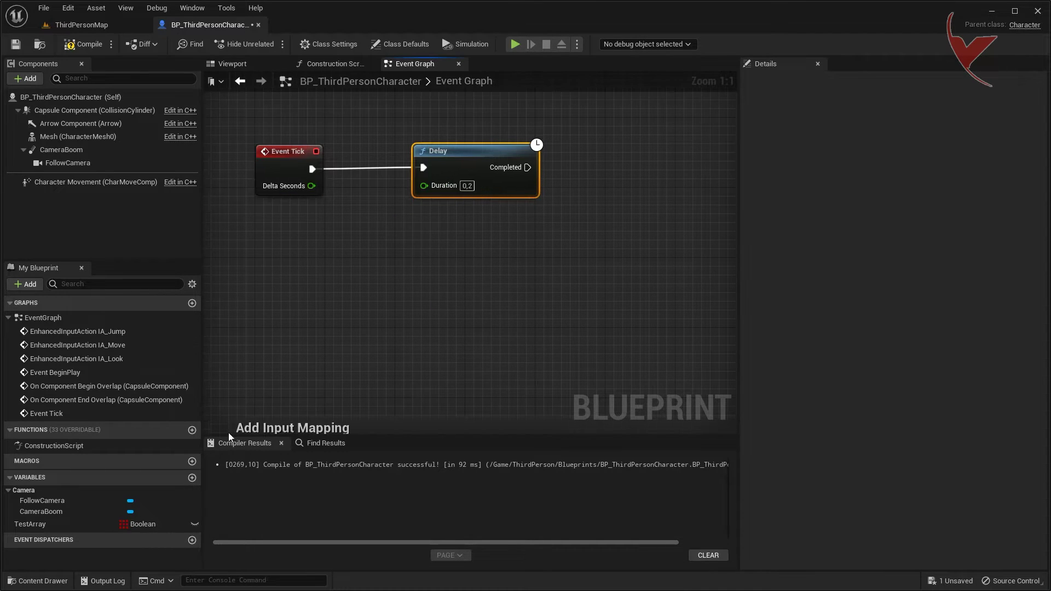
Add a TestArray GET for item 0 and a Print String after the Delay's Completed output.
left_click(70, 526)
mouse_move(70, 525)
left_mouse_down("ctrl")
mouse_move(318, 276)
mouse_move(431, 277)
left_mouse_up("ctrl")
type("ge")
left_click(476, 344)
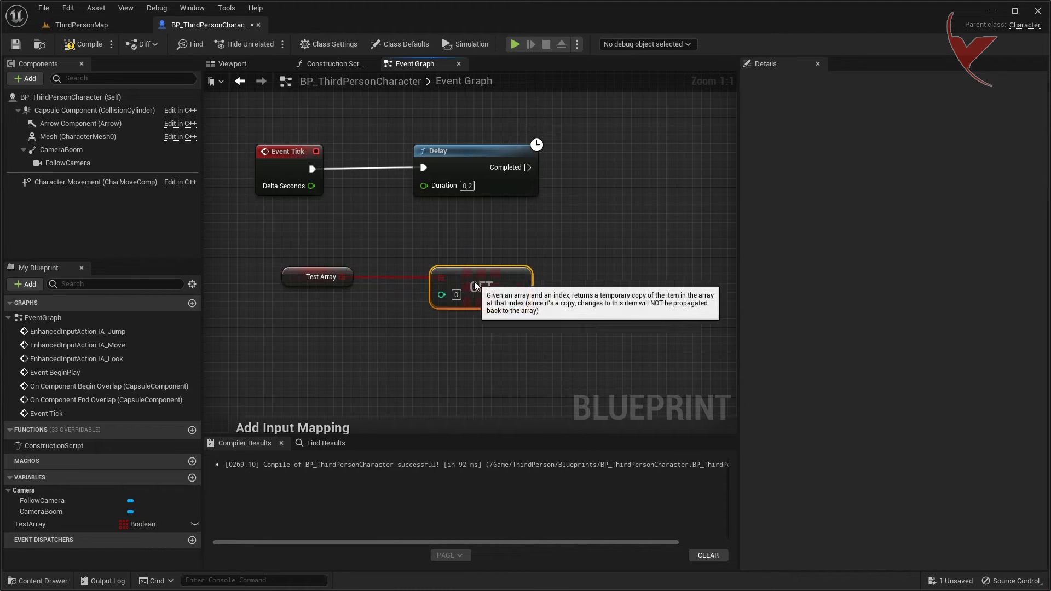
left_click_drag(617, 169, 620, 169)
type("print st")
left_click(674, 264)
right_click_drag(674, 264, 490, 275)
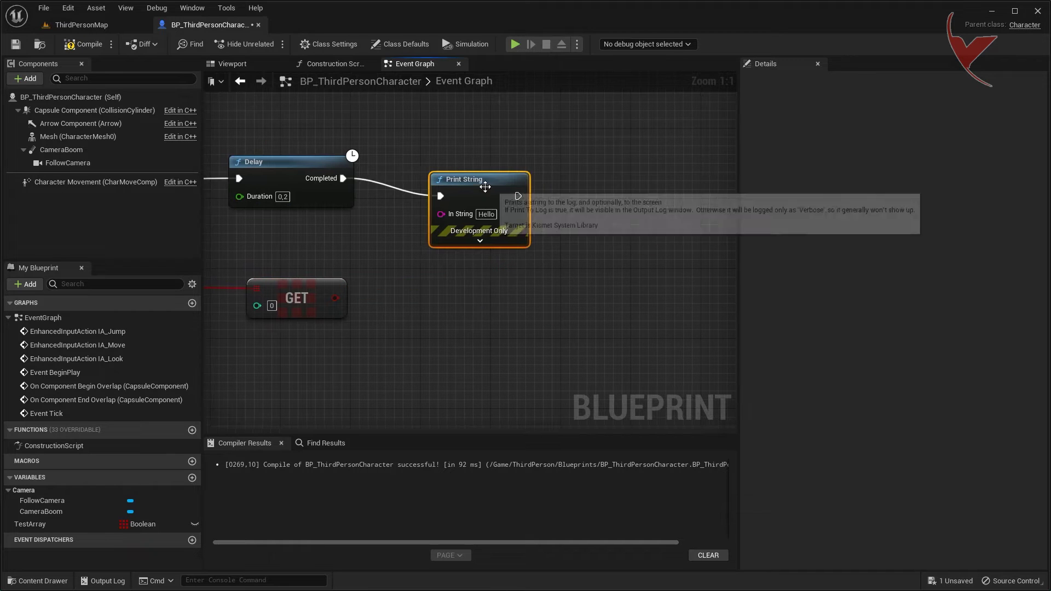
left_click_drag(488, 193, 593, 175)
left_click(562, 197)
Feed Print String an Append of 'Textbox1 =' and the array item, then play-test ThirdPersonMap.
left_click_drag(514, 219, 451, 278)
type("append")
left_click(507, 327)
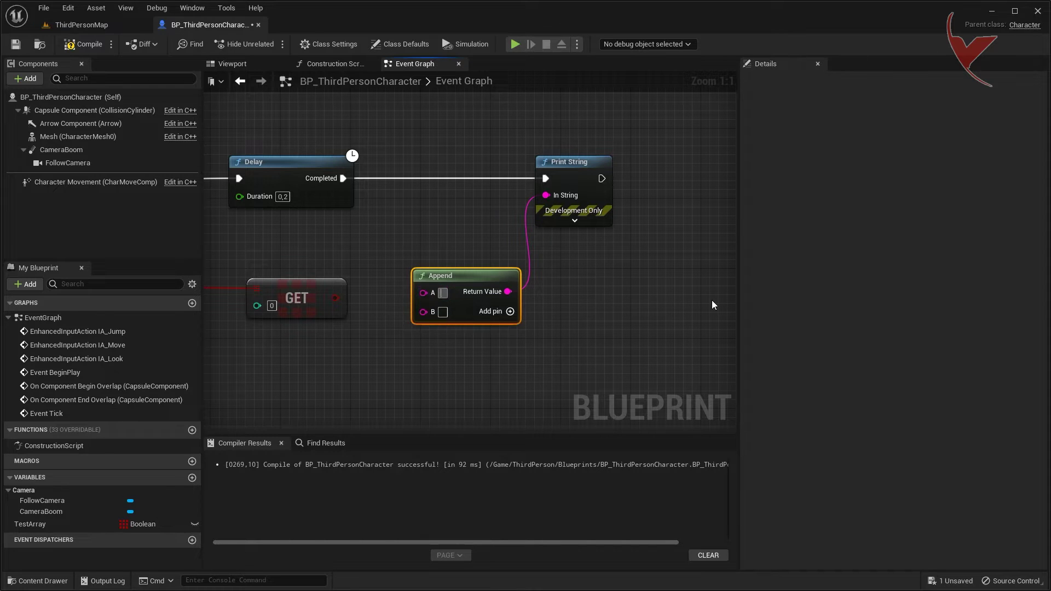
type("Textbox1")
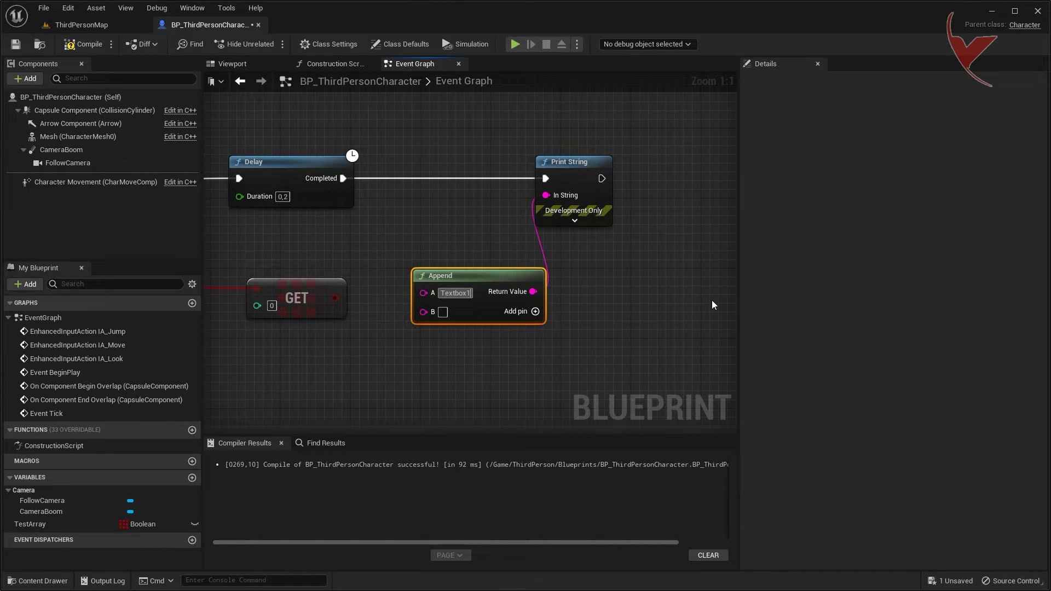
type(" =")
mouse_move(335, 297)
left_mouse_down()
mouse_move(363, 317)
mouse_move(423, 311)
left_mouse_up()
left_click_drag(504, 286, 521, 277)
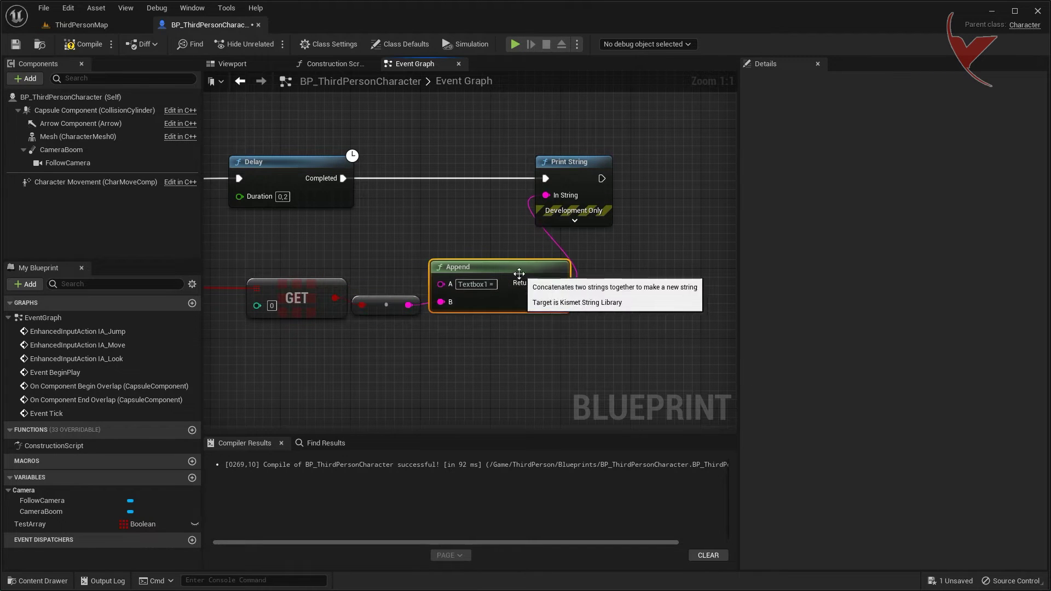
left_click(82, 26)
left_click(269, 44)
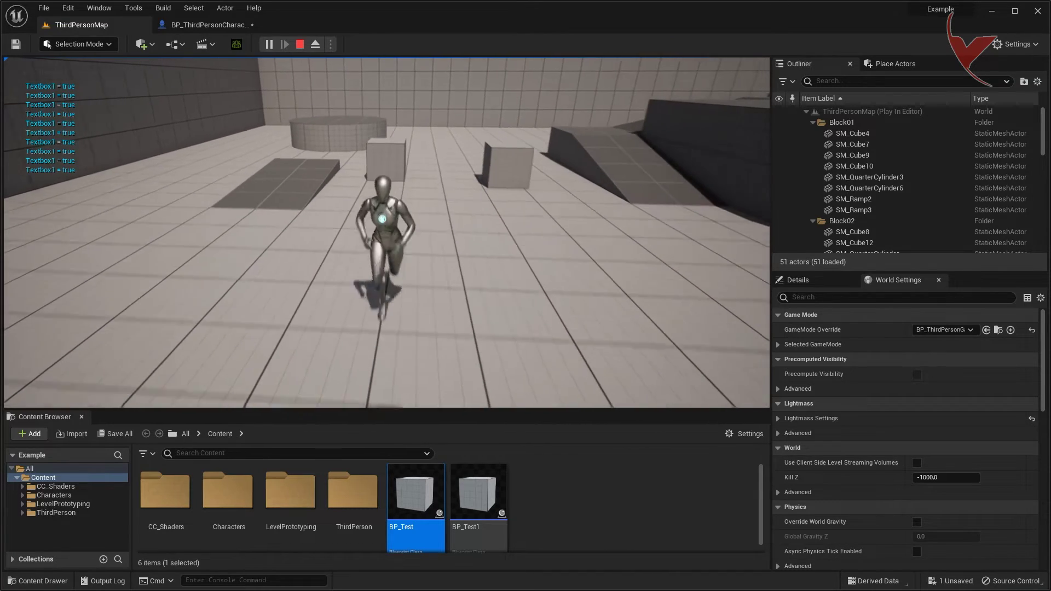
Stop the play session and look over the character Blueprint's Event Graph.
key("Escape")
left_click(206, 24)
scroll(370, 240, "down", 4)
scroll(356, 295, "down", 3)
scroll(371, 289, "up", 4)
scroll(411, 270, "up", 1)
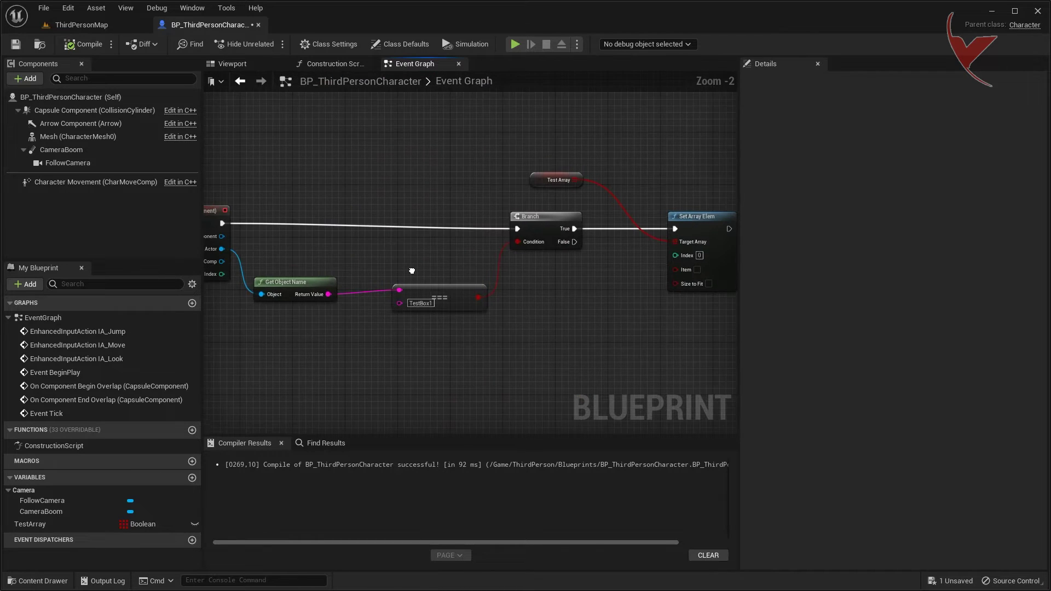
scroll(350, 266, "up", 2)
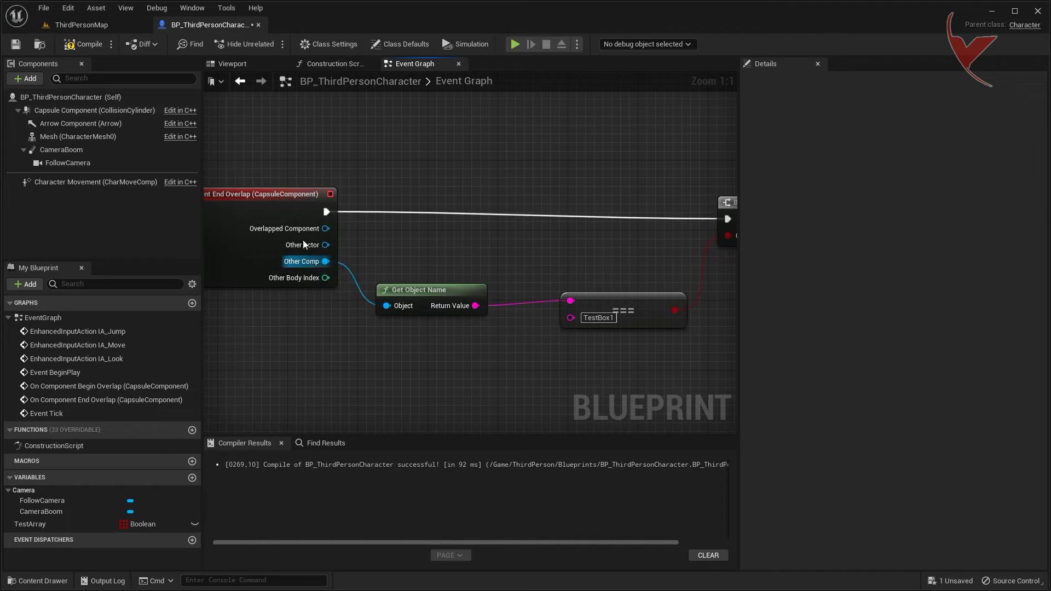
Rerun the ThirdPersonMap play test, move the character left and back, then stop it.
left_click(81, 24)
left_click(269, 44)
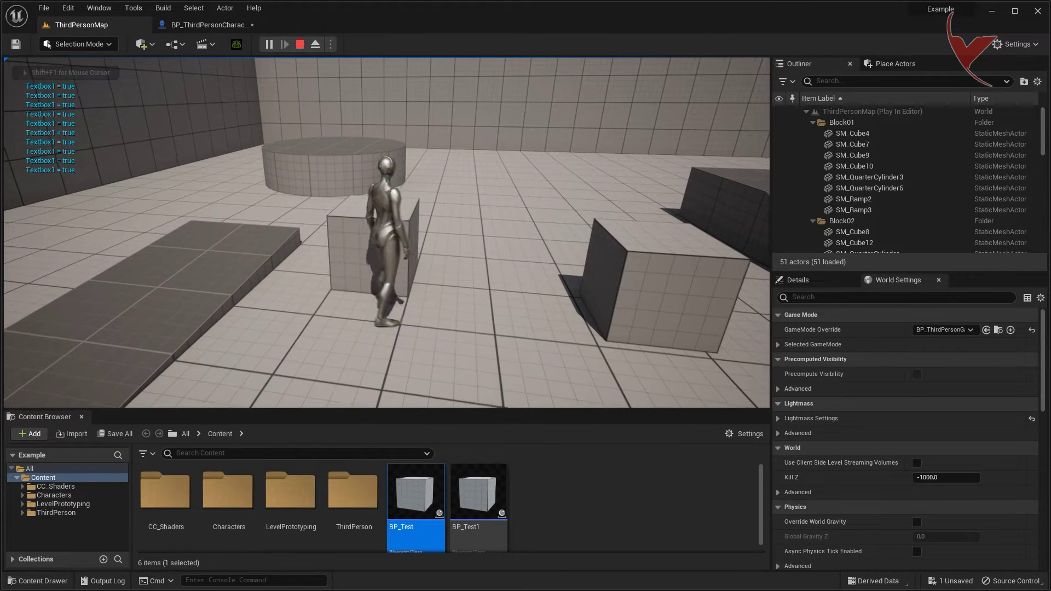
key("a")
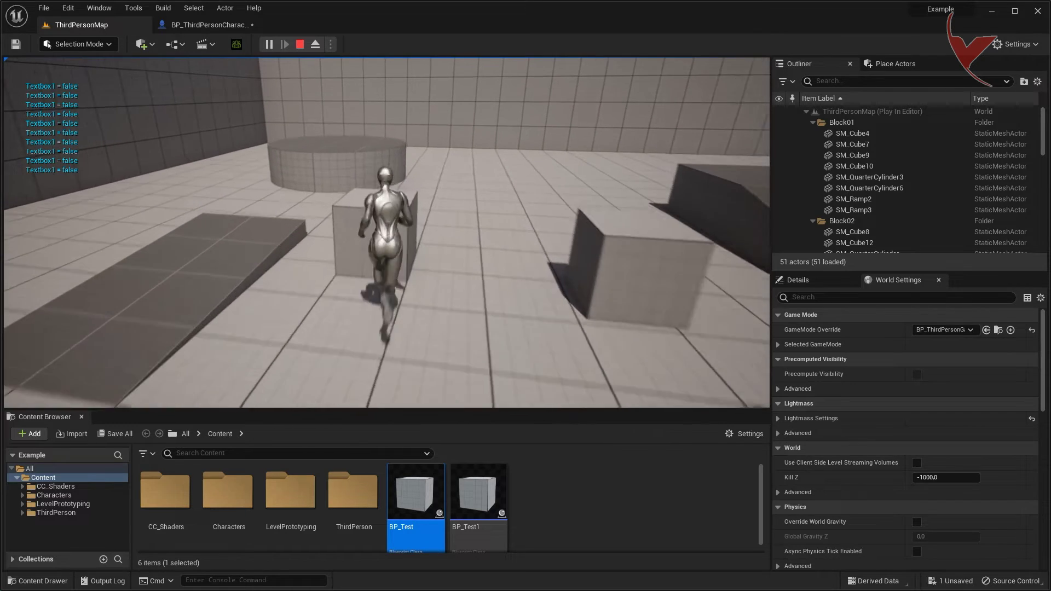
key("s")
key("Escape")
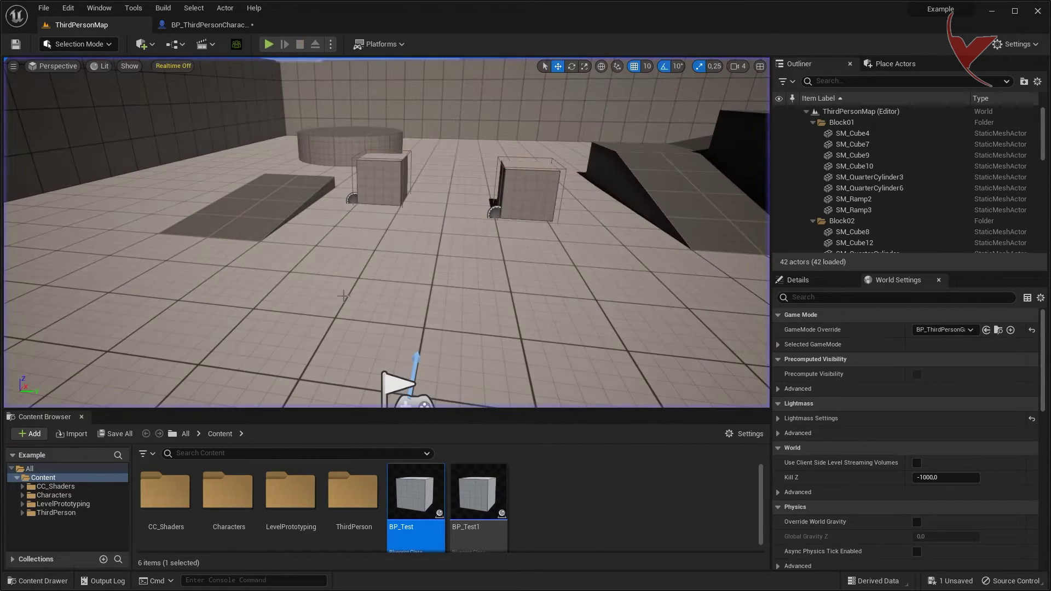
left_click(213, 25)
Add a second Branch off the first Branch's False output.
scroll(375, 235, "down", 3)
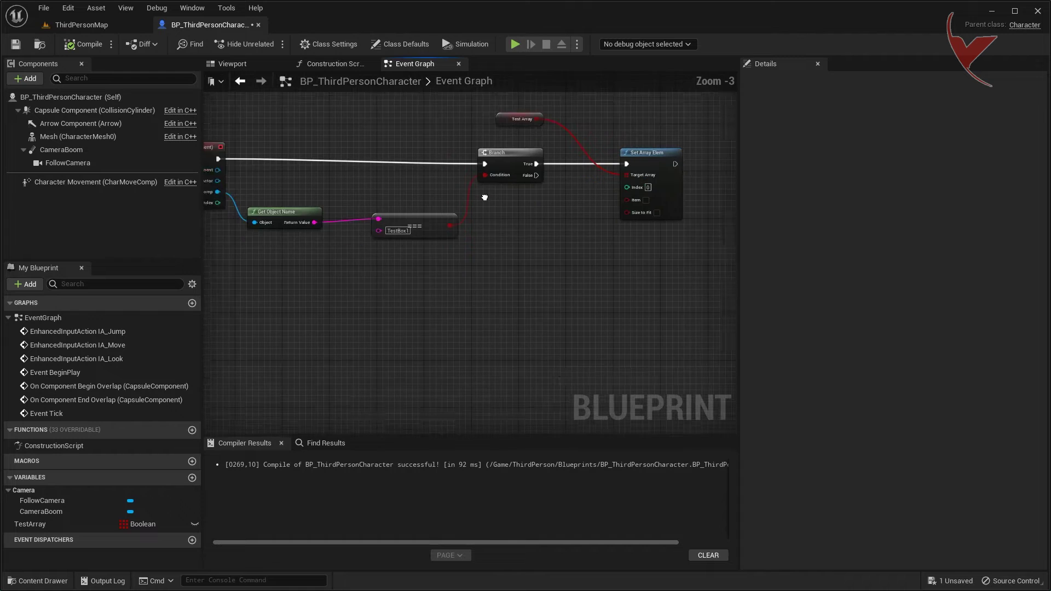
left_click_drag(513, 146, 479, 230)
scroll(516, 409, "down", 5)
left_click(515, 410)
right_click_drag(435, 249, 516, 249)
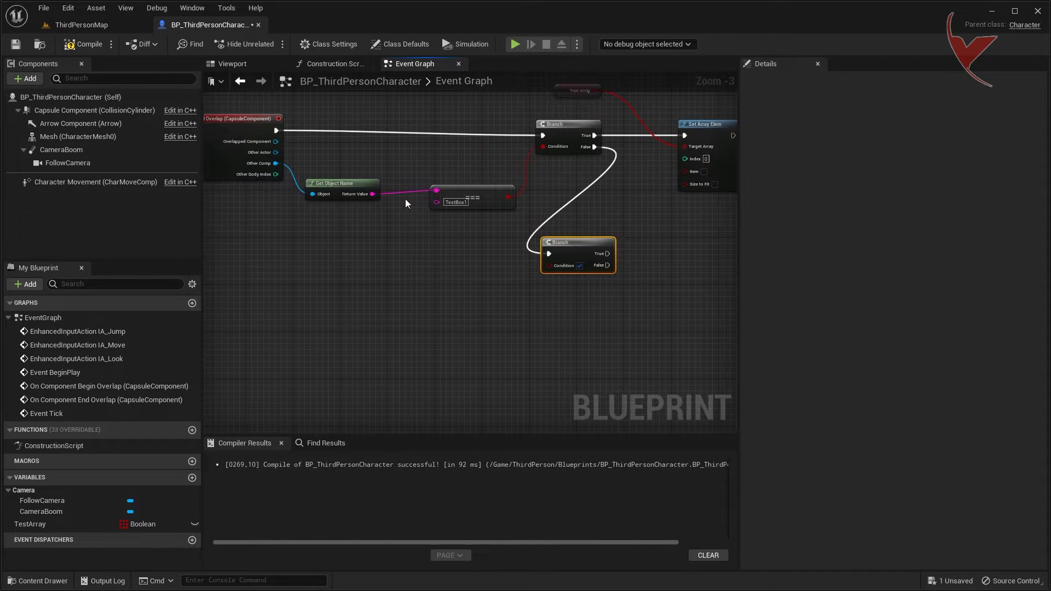
left_click_drag(471, 198, 446, 204)
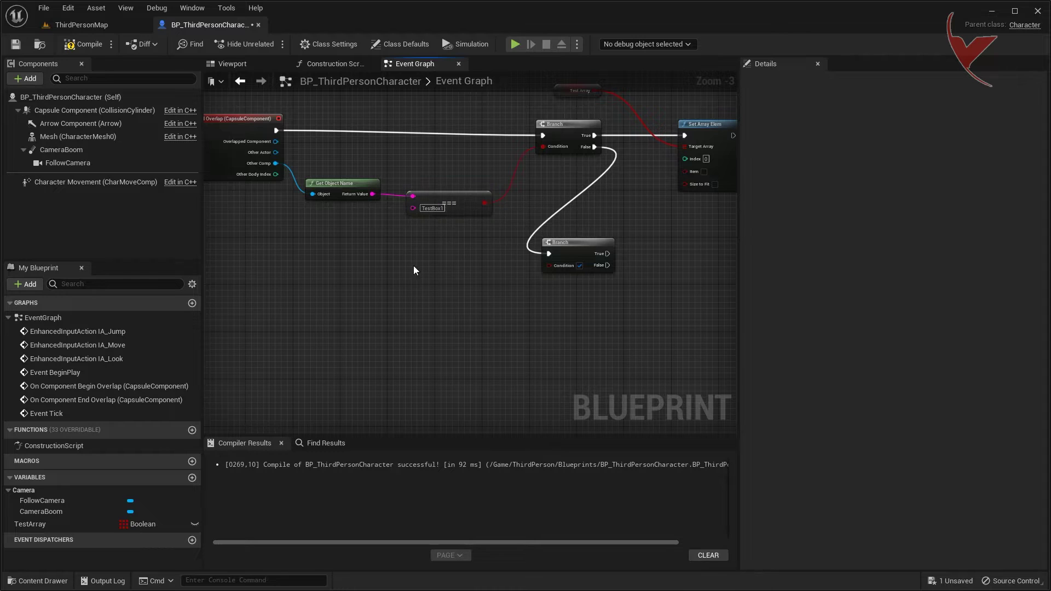
Duplicate the == comparison, compare Return Value to TestBox2, and drive the second Branch's Condition.
scroll(414, 271, "up", 3)
key("ctrl+c")
key("ctrl+v")
left_click_drag(356, 165, 424, 247)
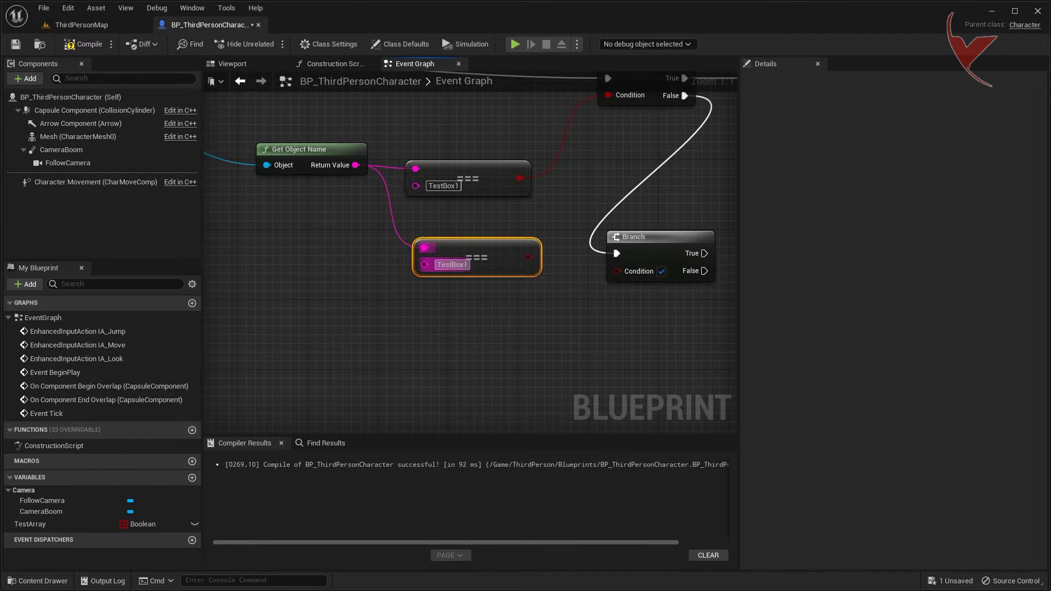
type("TestBox2")
key("Return")
left_click_drag(527, 258, 617, 271)
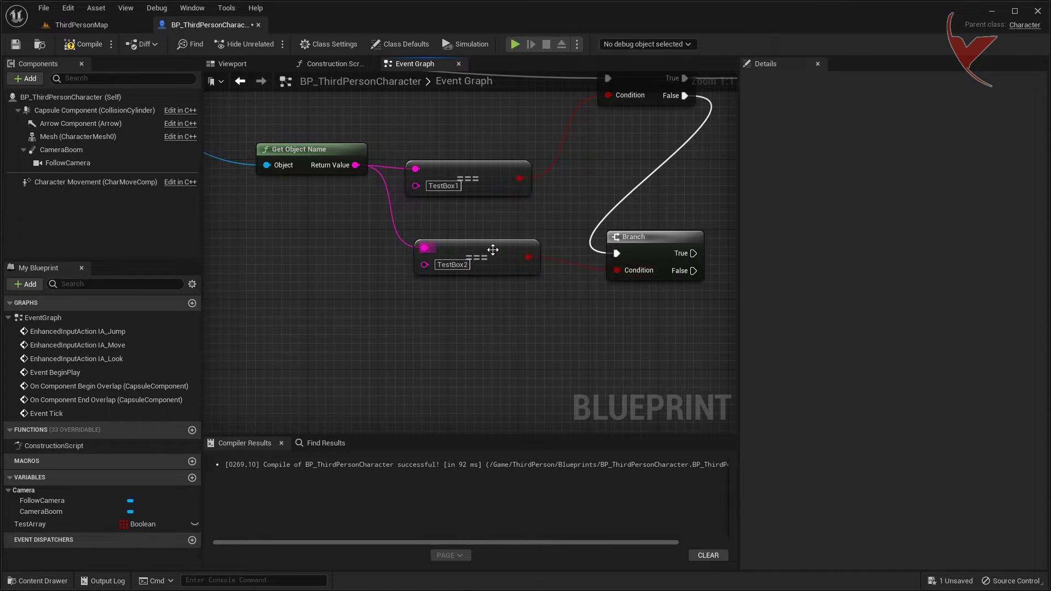
Duplicate the Set Array Elem node and connect the second Branch's True to it.
scroll(504, 253, "down", 2)
right_click_drag(684, 126, 570, 177)
left_click(570, 178)
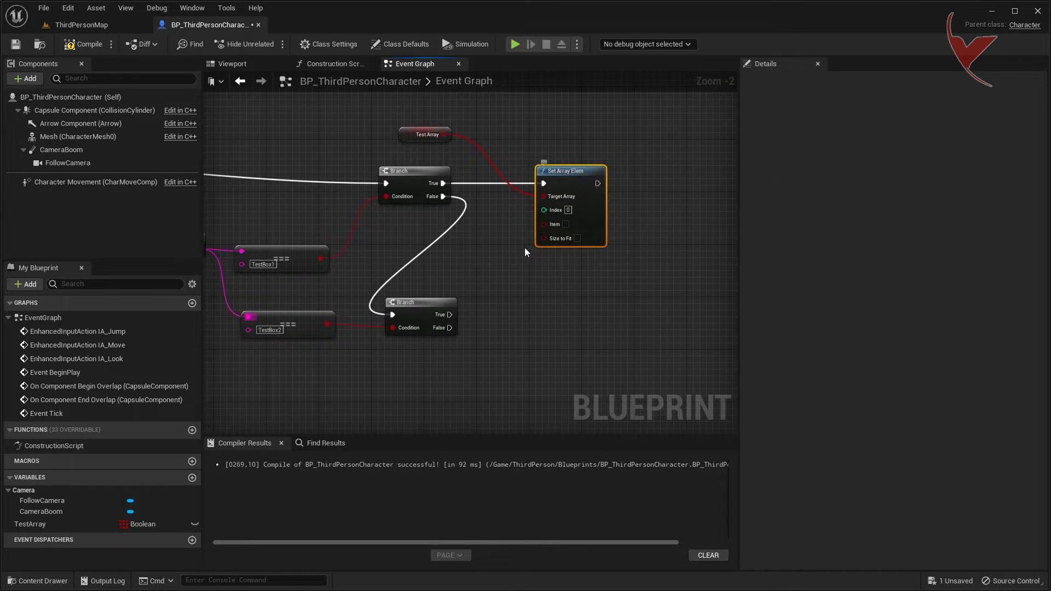
key("ctrl+c")
key("ctrl+v")
scroll(581, 306, "up", 2)
left_click_drag(406, 317, 534, 301)
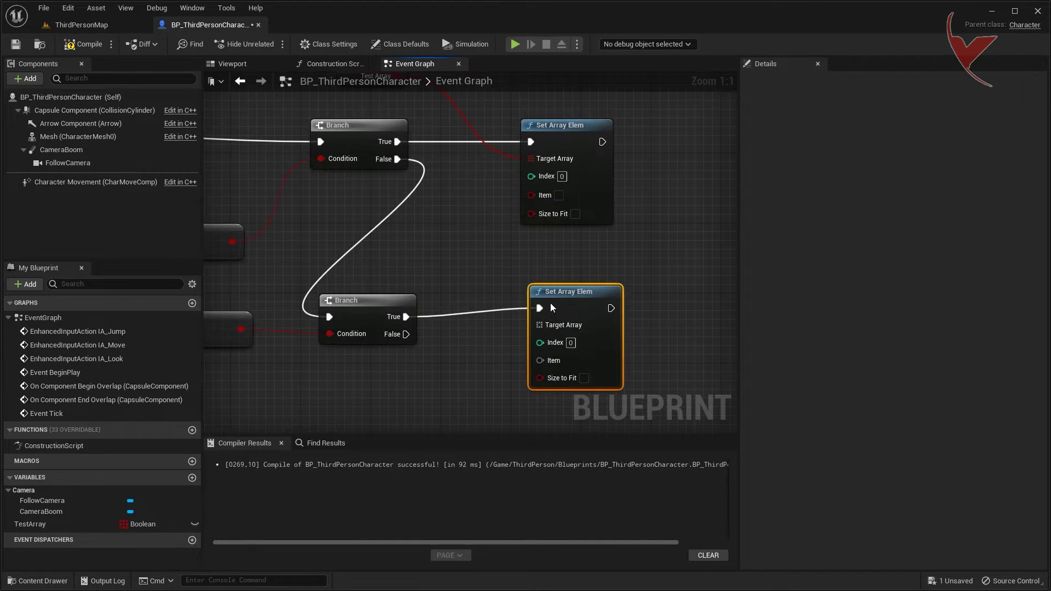
Wire Test Array into the new Set Array Elem and set its Index to 1.
right_click_drag(550, 300, 582, 356)
left_click_drag(406, 132, 441, 289)
left_click(604, 353)
right_click_drag(604, 353, 599, 227)
left_click_drag(458, 162, 558, 264)
type("1")
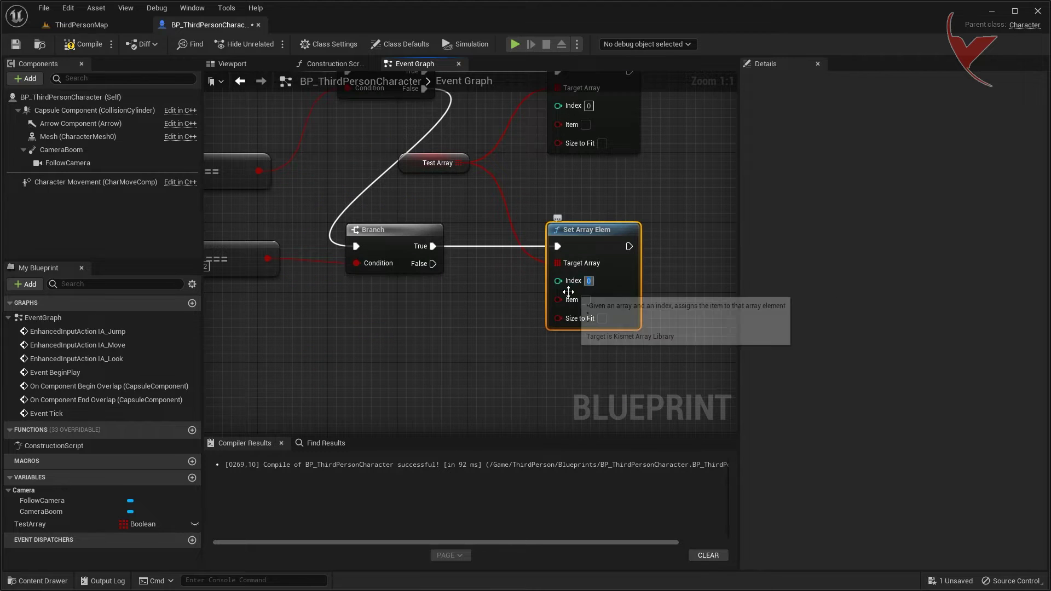
left_click(669, 275)
scroll(574, 310, "down", 2)
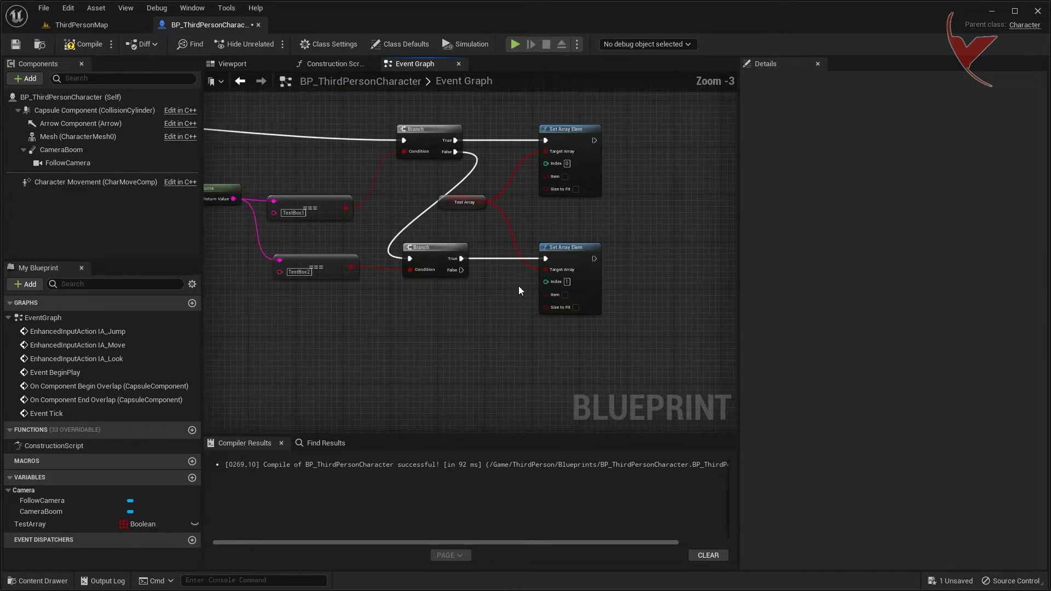
scroll(583, 303, "down", 3)
Connect the object name to the TestBox2 comparison and run its Branch from the first Branch's False.
right_click_drag(472, 272, 448, 244)
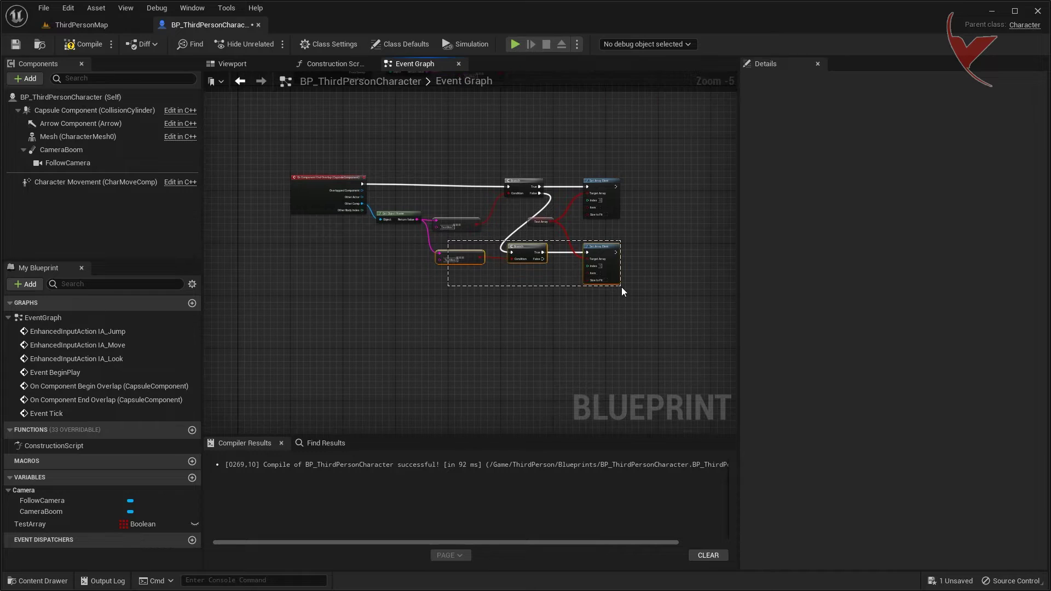
right_click_drag(454, 334, 453, 276)
scroll(547, 257, "up", 3)
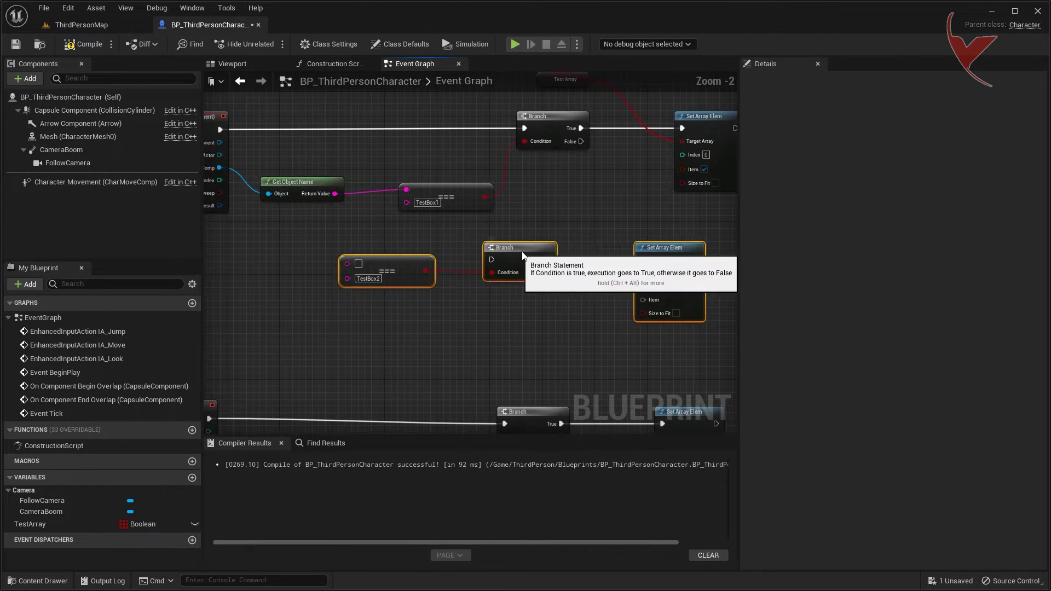
right_click_drag(561, 251, 591, 231)
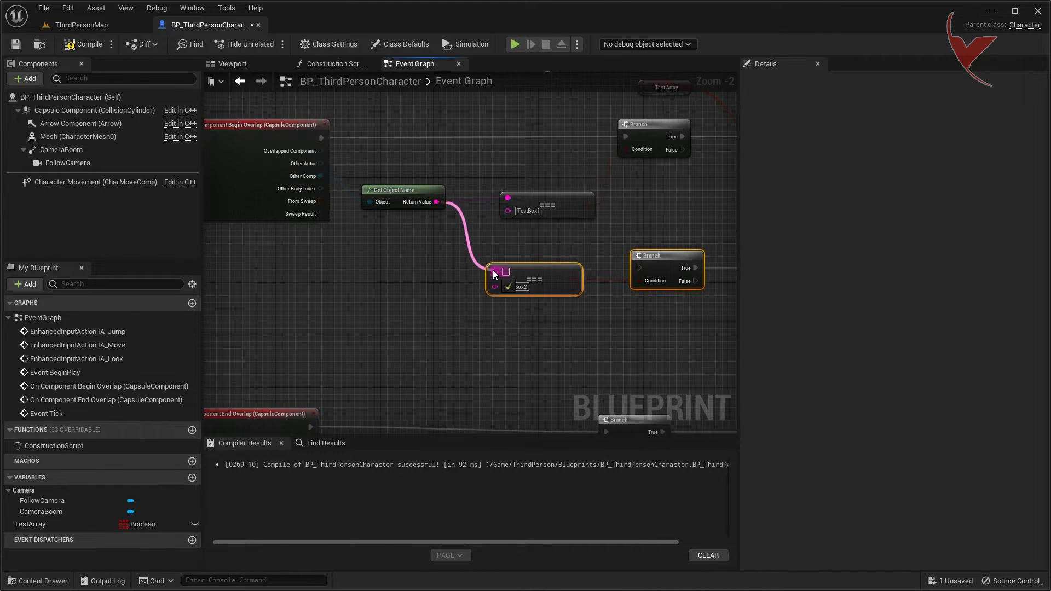
scroll(567, 242, "up", 2)
mouse_move(511, 281)
right_mouse_down()
mouse_move(375, 264)
mouse_move(379, 276)
right_mouse_up()
left_click_drag(445, 173, 403, 329)
mouse_move(602, 316)
right_mouse_down()
mouse_move(524, 312)
mouse_move(574, 363)
right_mouse_up()
Feed Test Array into the second Set Array Elem's Target Array.
left_click_drag(383, 137, 416, 265)
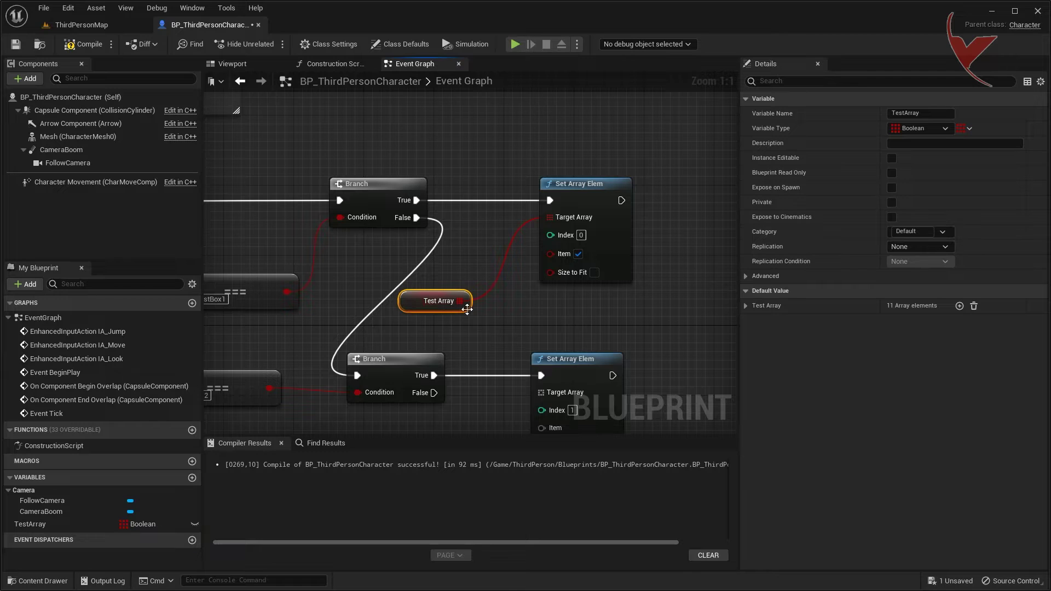
left_click_drag(459, 301, 541, 392)
right_click_drag(539, 394, 501, 302)
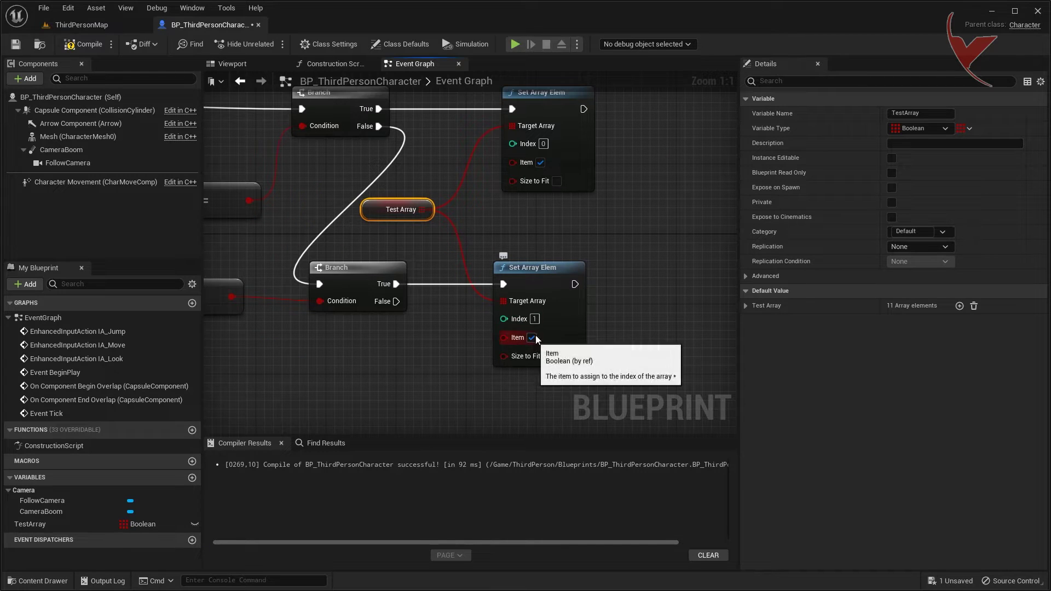
scroll(499, 250, "down", 2)
scroll(459, 244, "down", 2)
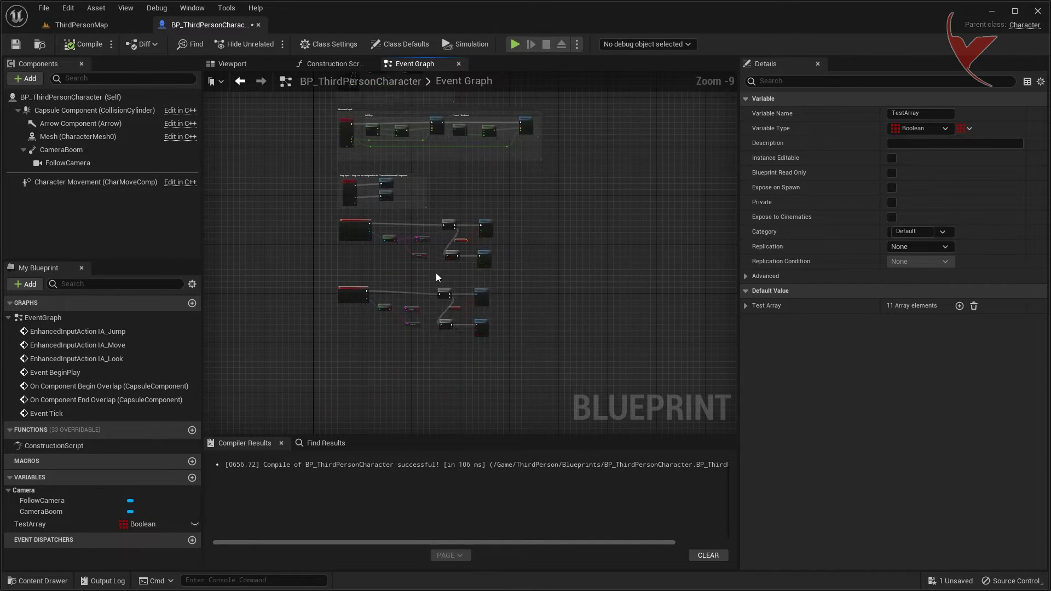
Add a second Print String after the first Print String.
scroll(424, 278, "up", 2)
left_click(375, 254)
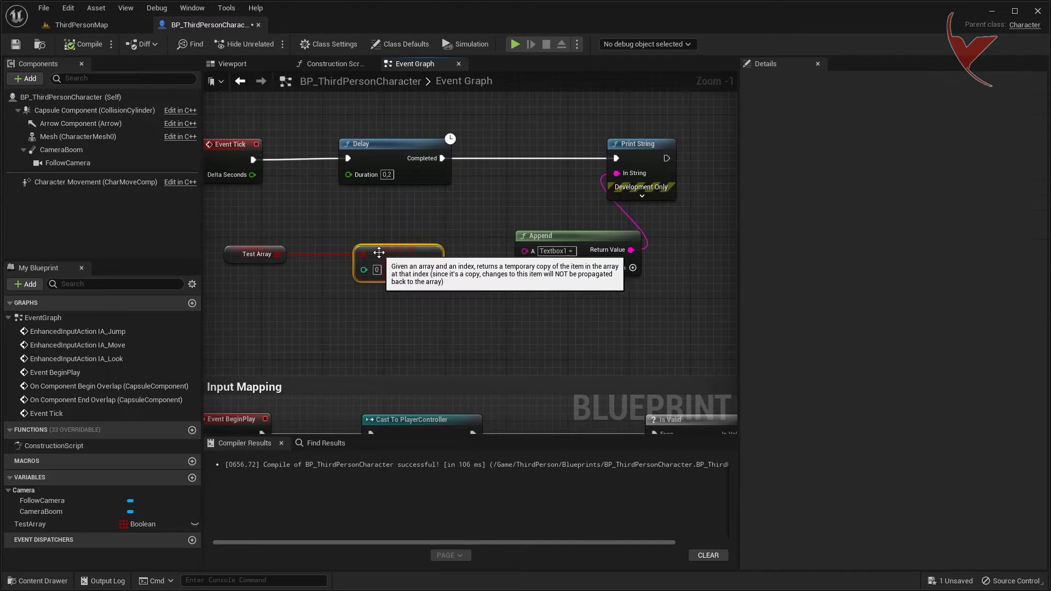
scroll(369, 253, "up", 1)
scroll(510, 167, "down", 2)
left_click_drag(554, 118, 673, 117)
type("prin")
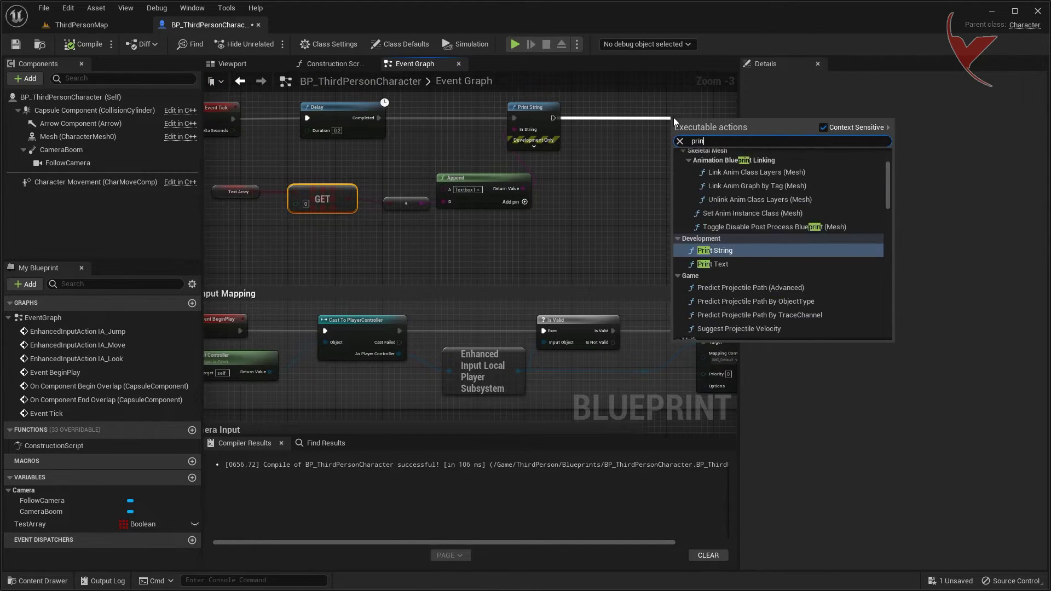
type("t st")
left_click(714, 208)
Add a second Test Array GET reading index 1.
scroll(714, 212, "up", 3)
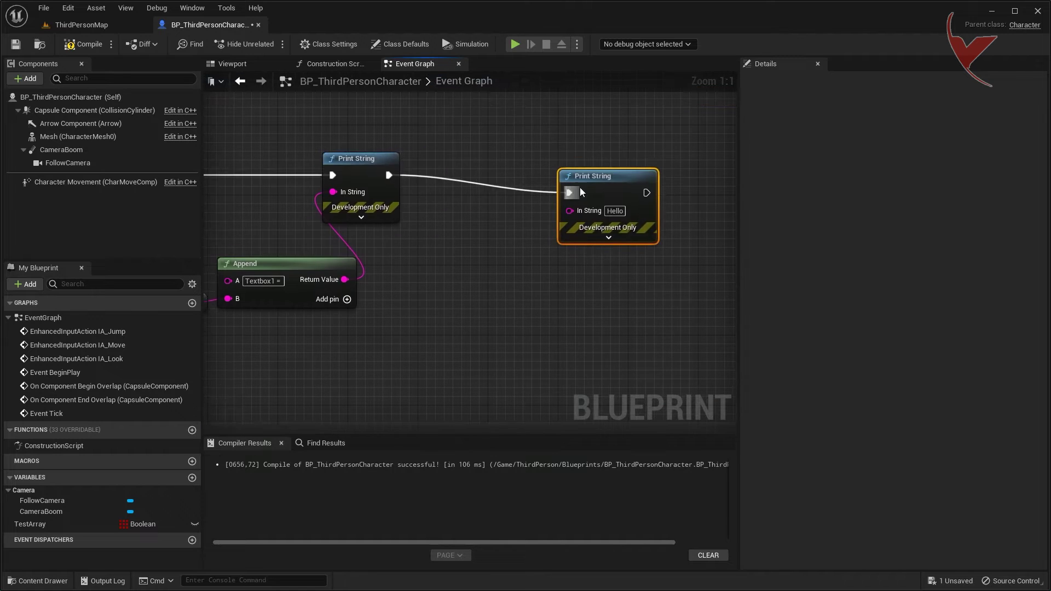
right_click_drag(336, 300, 549, 240)
scroll(500, 214, "down", 1)
mouse_move(266, 169)
left_mouse_down()
mouse_move(254, 214)
mouse_move(343, 219)
left_mouse_up()
type("get")
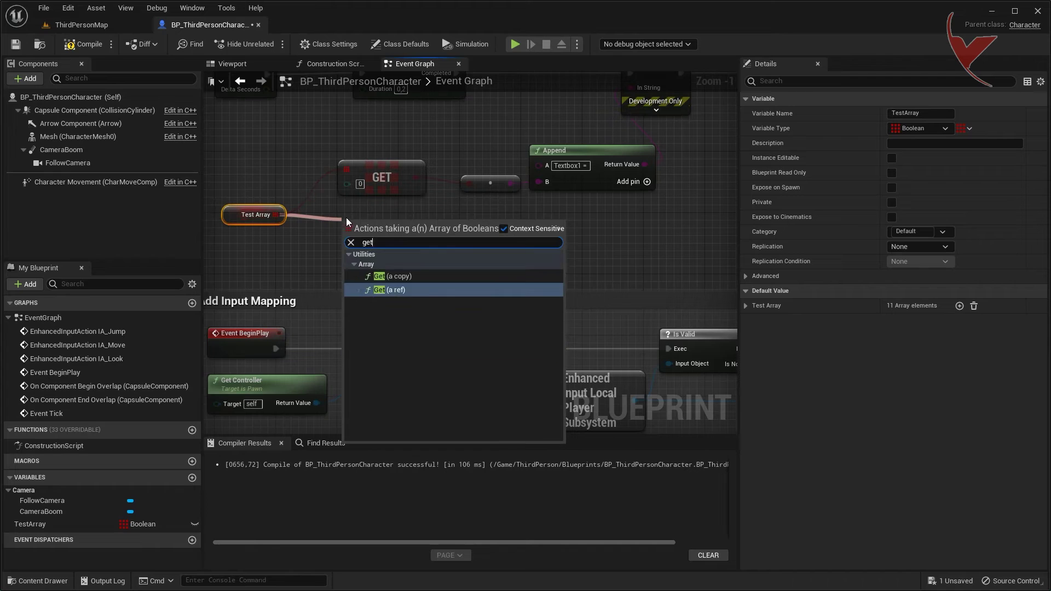
left_click(398, 276)
type("1")
Duplicate the Append node as 'Textbox2 =' fed by the index-1 array item.
left_click_drag(389, 222, 382, 222)
left_click(564, 150)
key("ctrl+c")
key("ctrl+v")
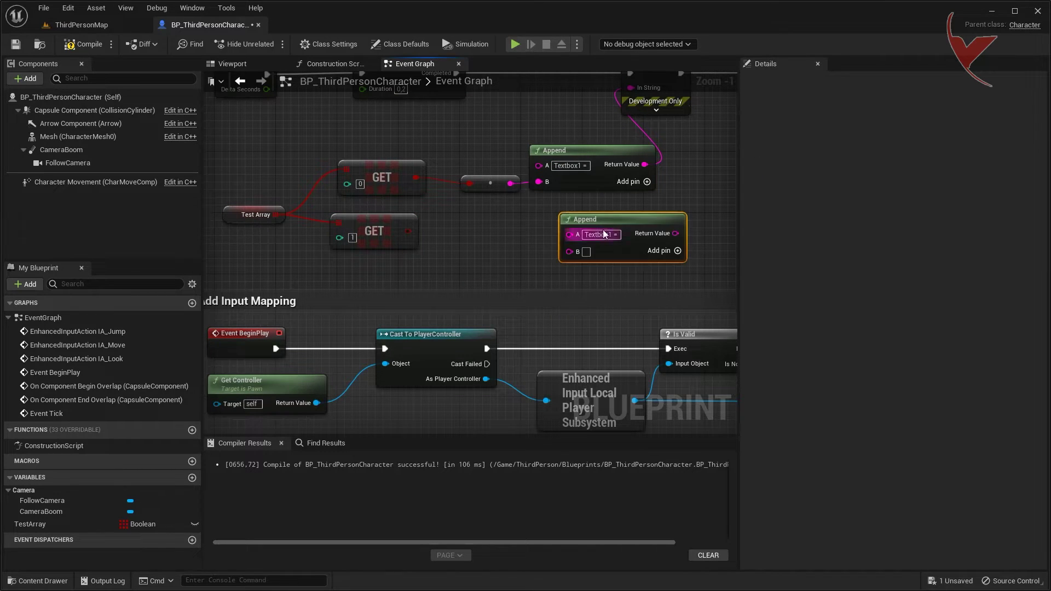
left_click_drag(595, 227, 573, 227)
left_click_drag(409, 231, 547, 234)
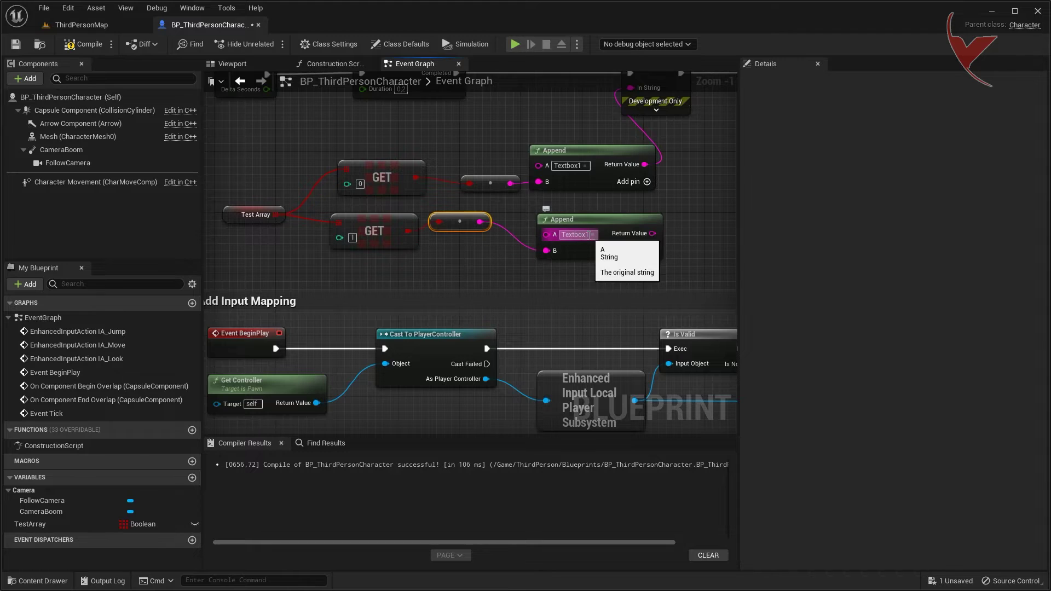
type("2")
Send the Textbox2 Append into the new Print String and set its text colour to pink.
right_click_drag(669, 209, 460, 229)
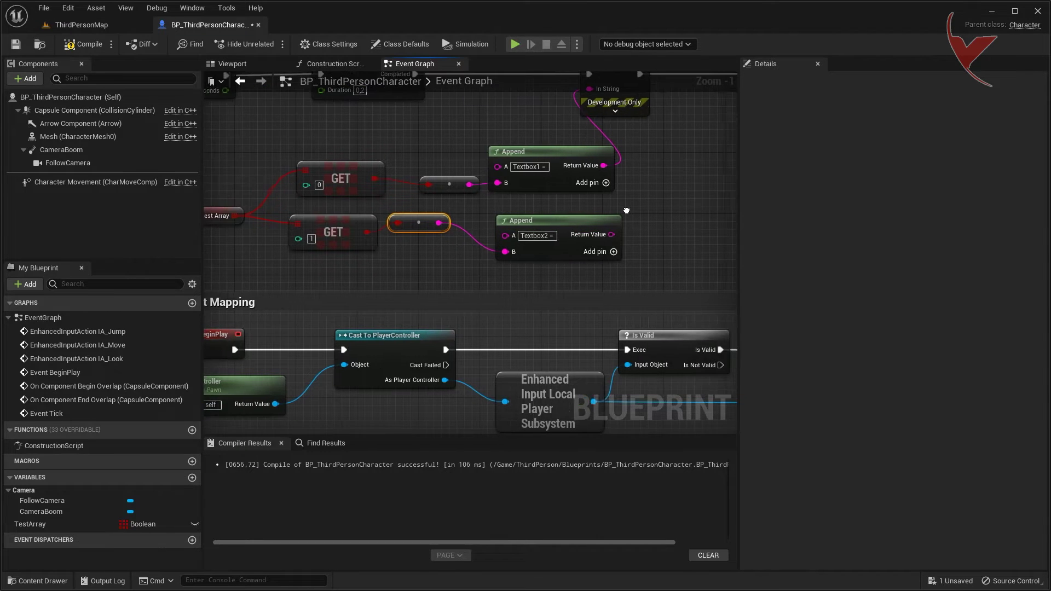
scroll(460, 229, "down", 1)
left_click_drag(422, 261, 562, 137)
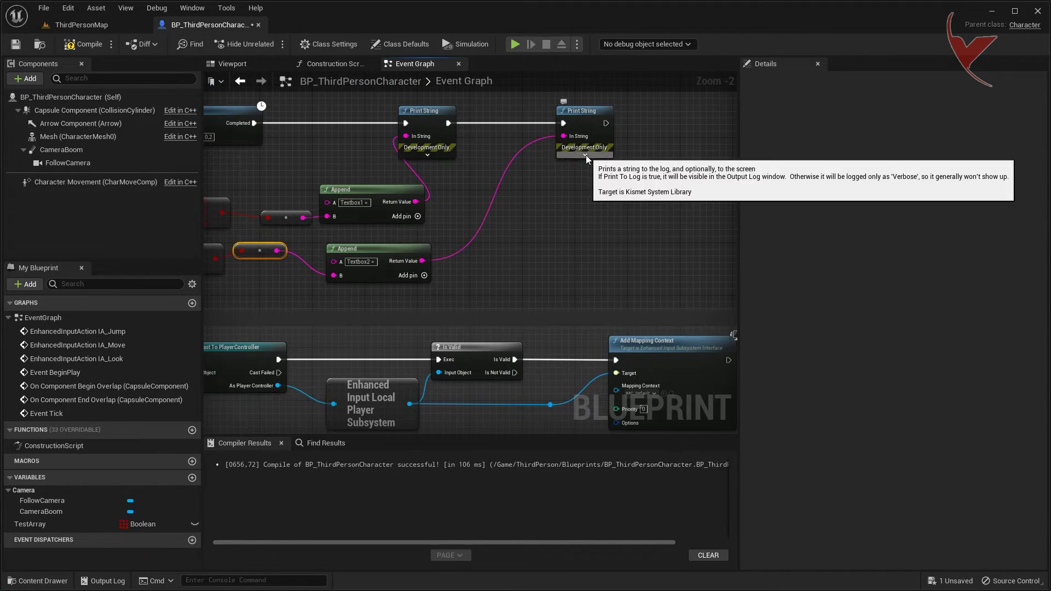
left_click(597, 156)
left_click(598, 177)
left_click(690, 244)
left_click(959, 453)
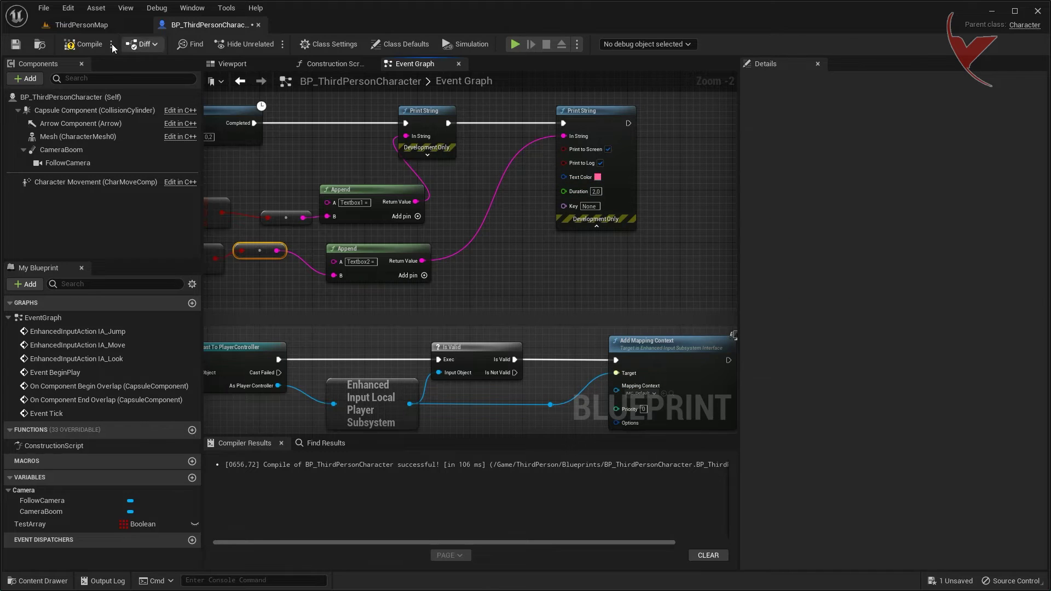
Compile the Blueprint and play-test, running the character toward the boxes.
left_click(82, 24)
left_click(268, 44)
key("w")
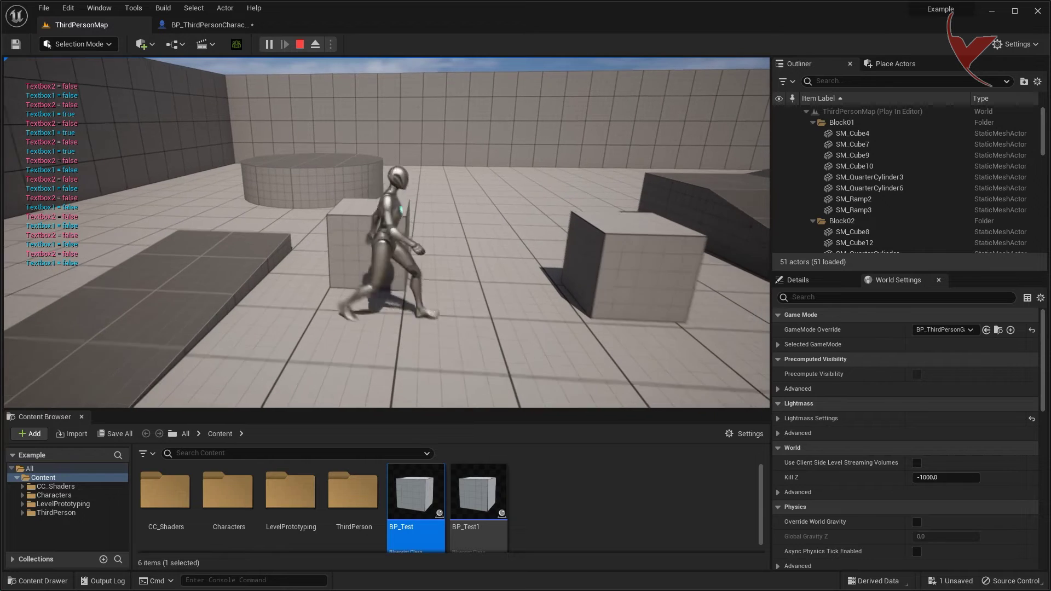
End the play session and go back to BP_ThirdPersonCharacter's Event Graph.
key("Escape")
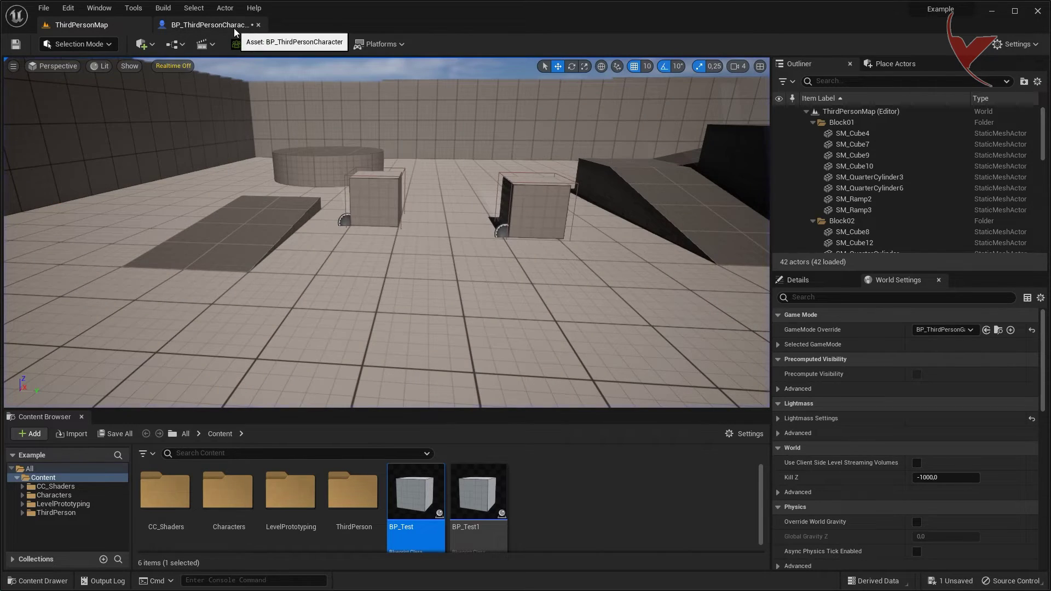
left_click(234, 28)
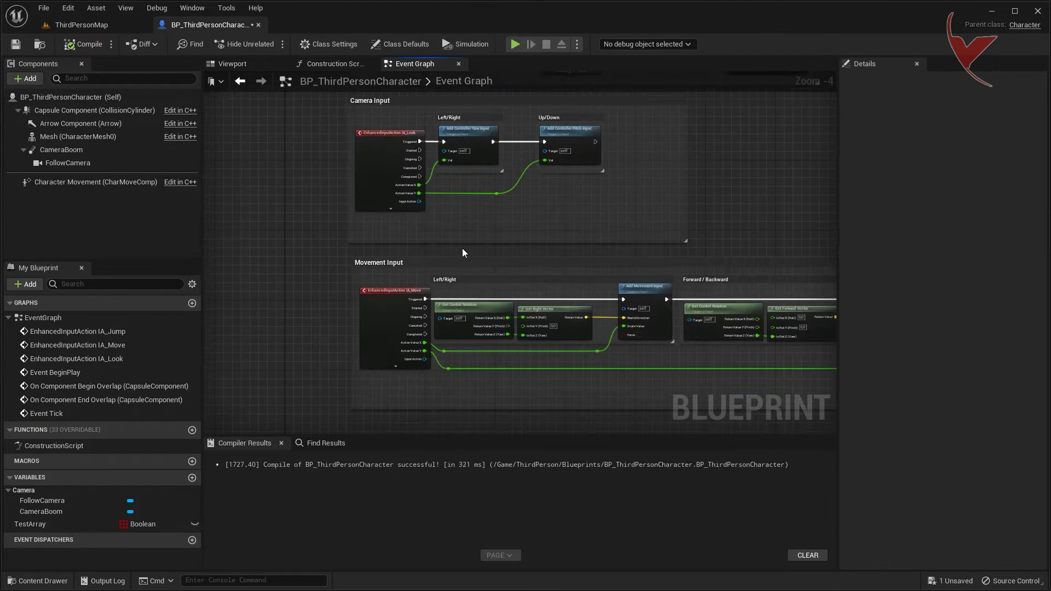
Create a new macro named ArrayRecord.
right_click_drag(462, 248, 482, 148)
scroll(468, 180, "up", 2)
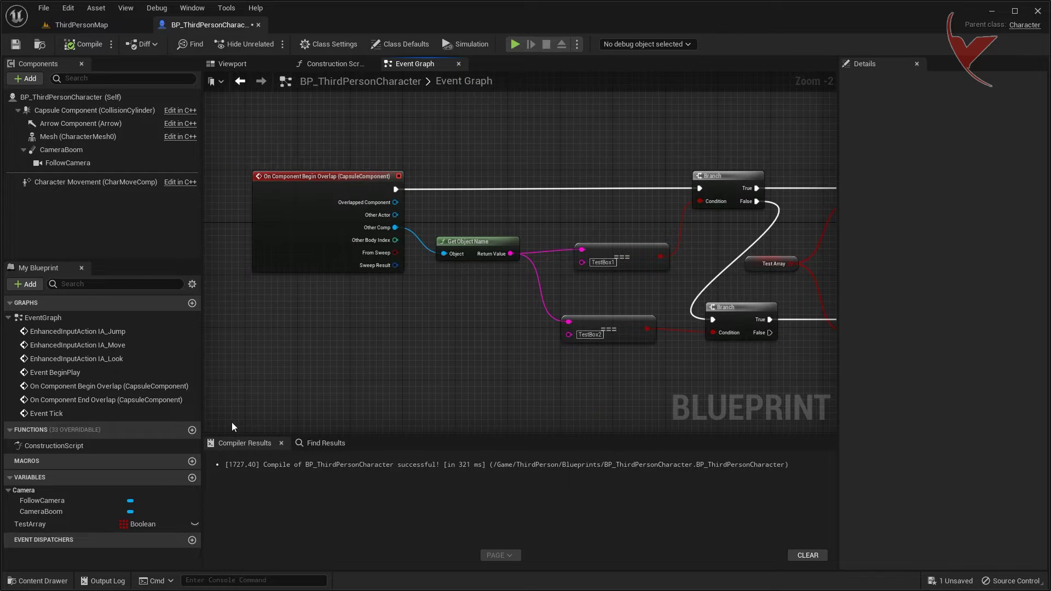
left_click(192, 461)
type("ArrayRecor")
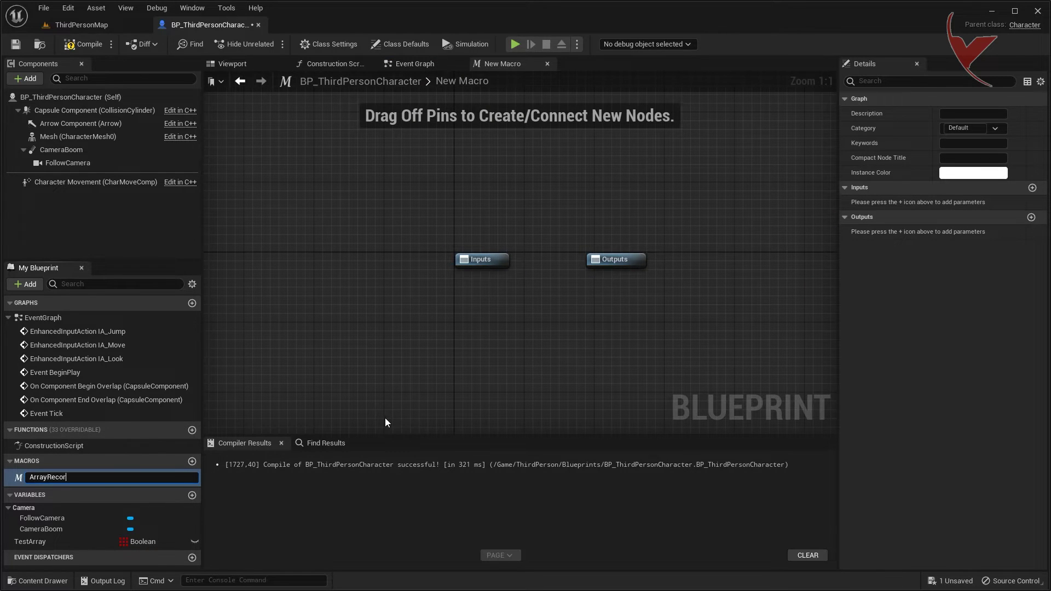
type("d")
key("Return")
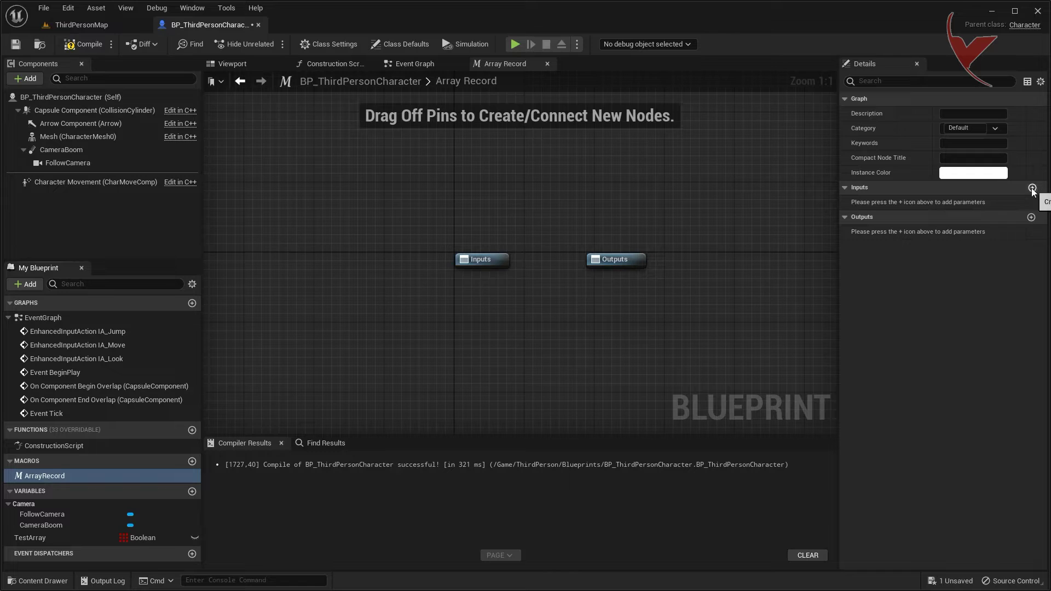
Give the ArrayRecord macro an Exec input named In.
left_click(1033, 189)
type("In")
key("Return")
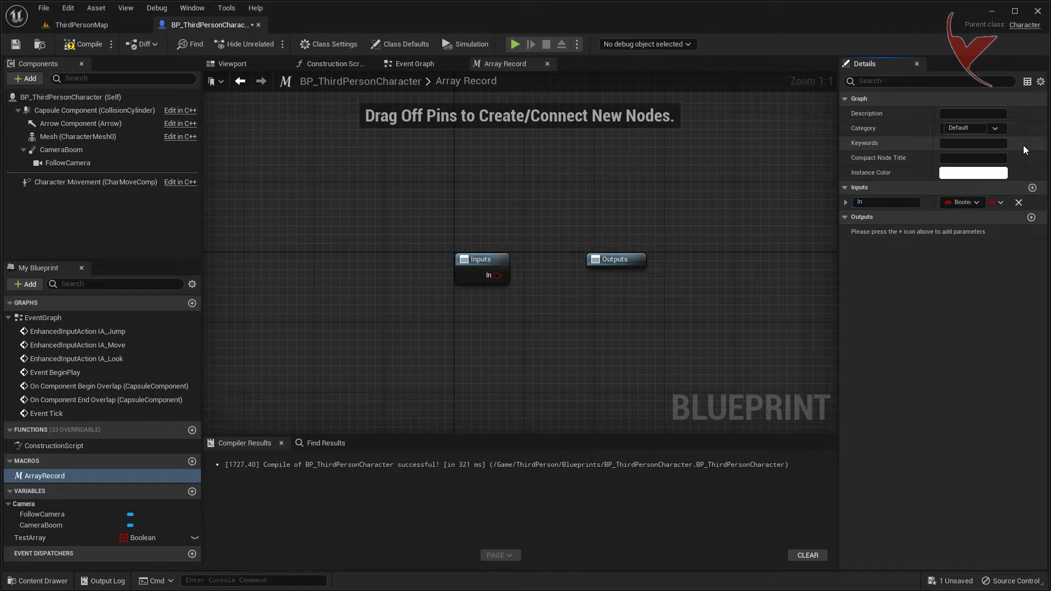
left_click(963, 202)
left_click(962, 230)
left_click_drag(536, 253, 322, 254)
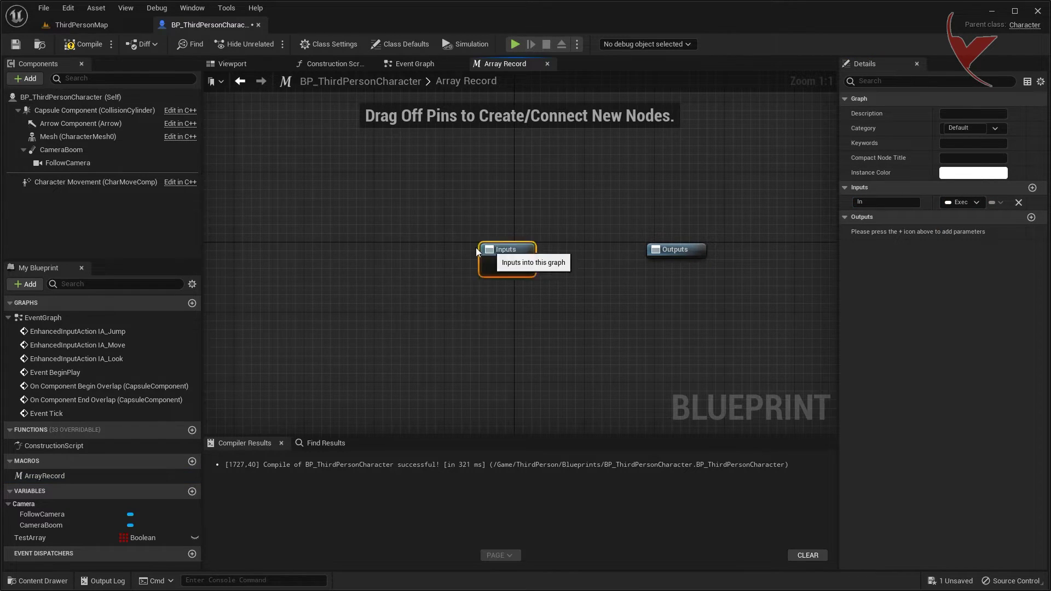
scroll(559, 287, "down", 2)
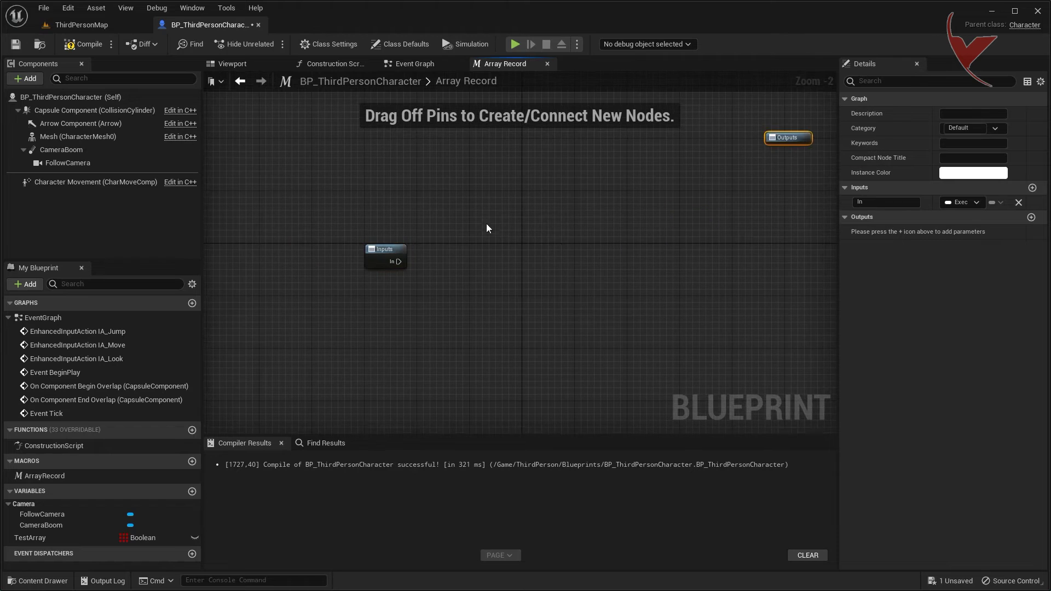
scroll(450, 285, "up", 2)
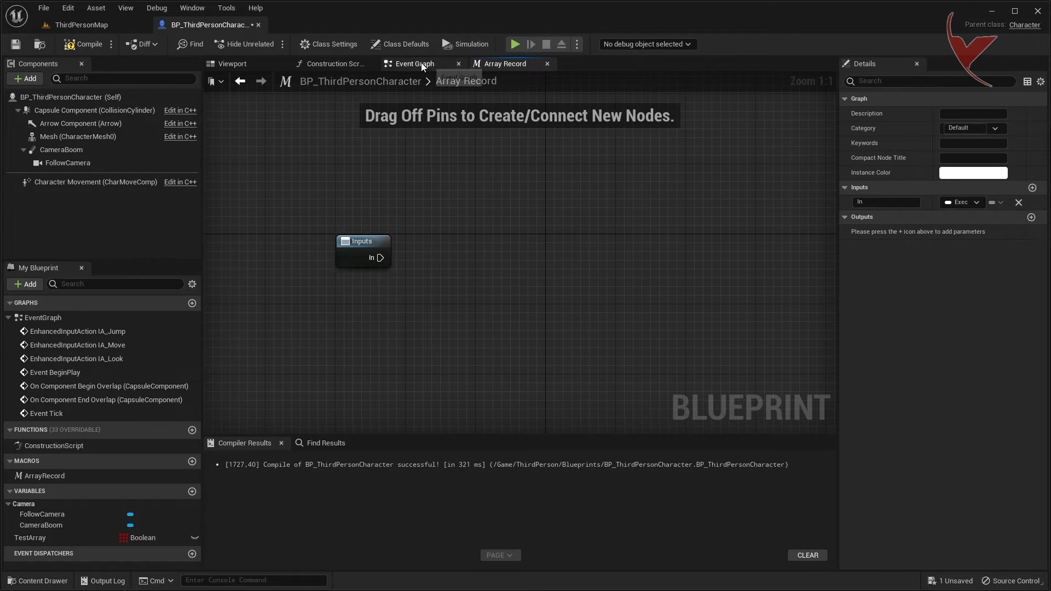
Return to the ArrayRecord macro graph and add a second input parameter.
left_click(415, 64)
scroll(467, 261, "down", 3)
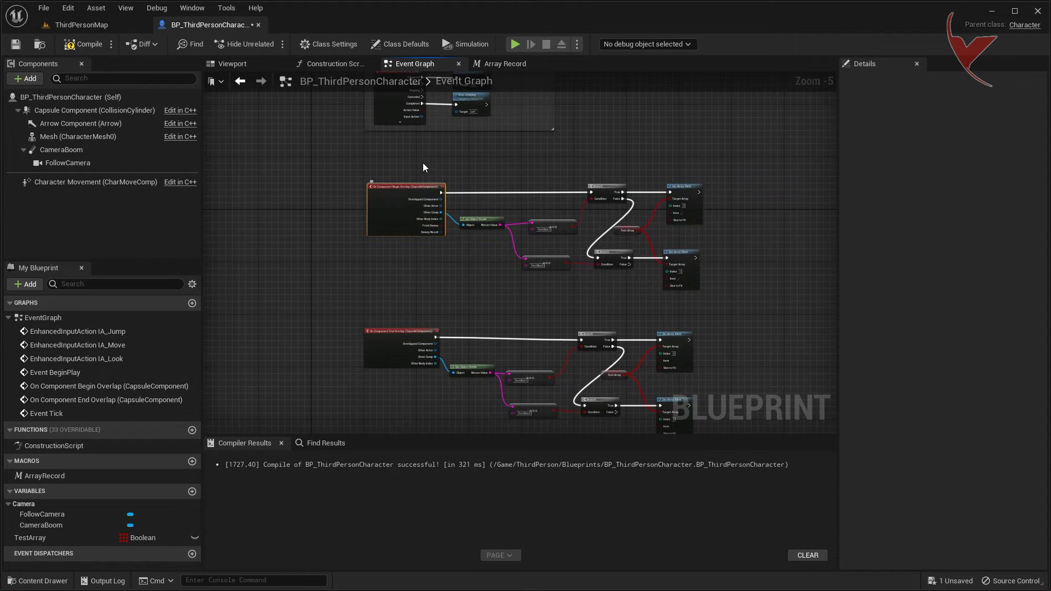
left_click(493, 63)
left_click(1032, 189)
type("isTrue")
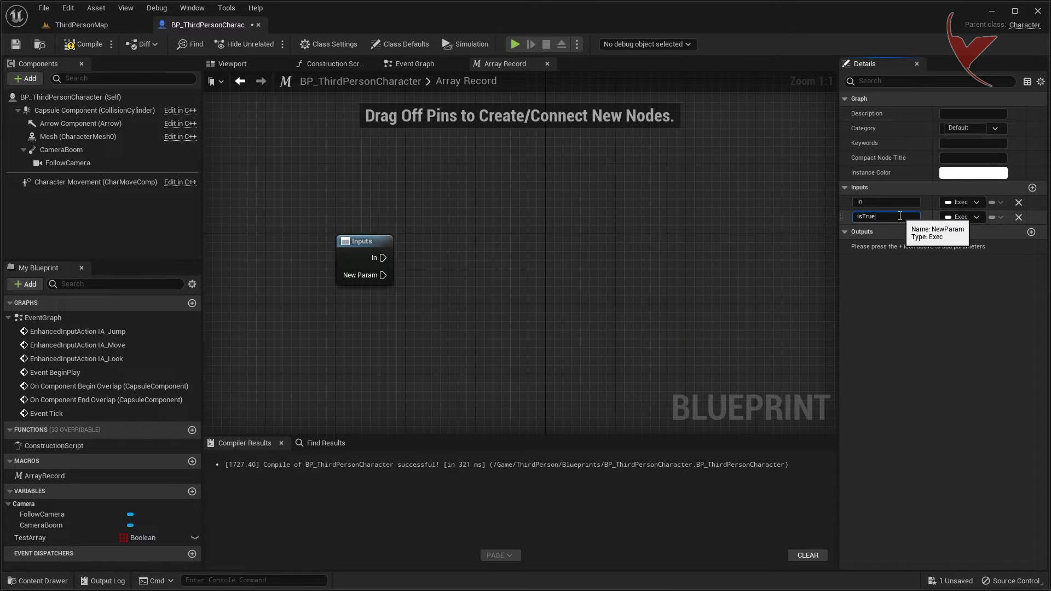
Name the new macro input isTrue? and make it a Boolean.
type("?")
key("Return")
left_click(962, 217)
left_click(964, 258)
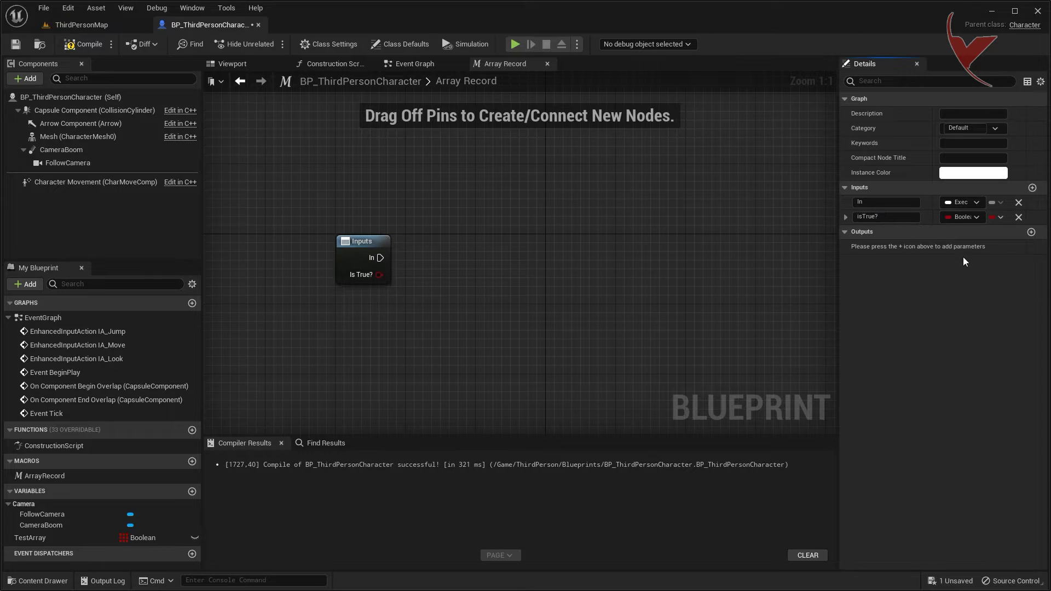
After checking the Begin Overlap nodes, add a String macro input named ObjectName.
left_click(421, 68)
scroll(405, 270, "up", 2)
right_click_drag(492, 252, 441, 266)
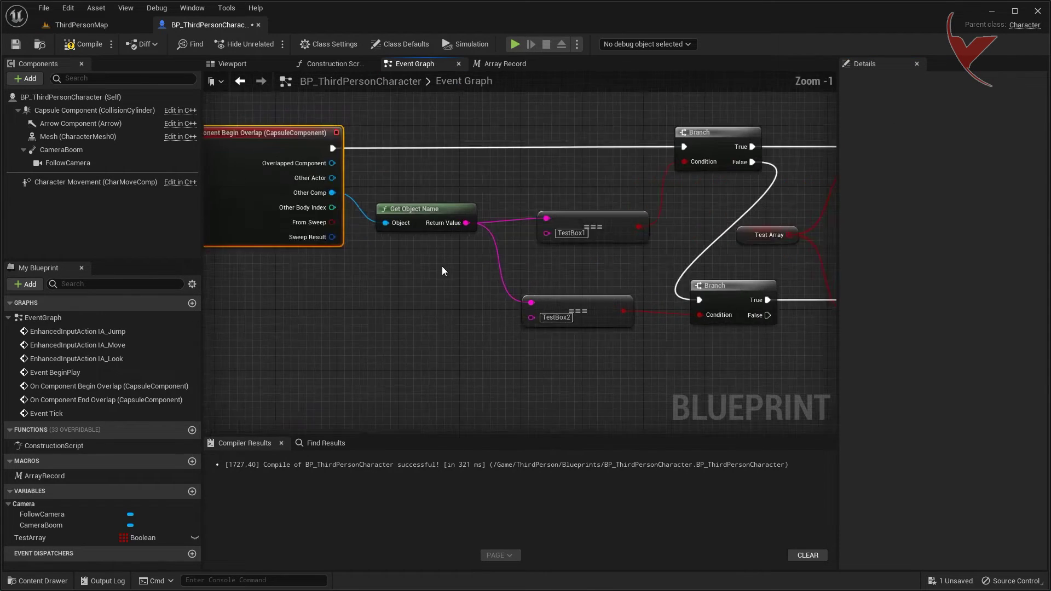
left_click(496, 67)
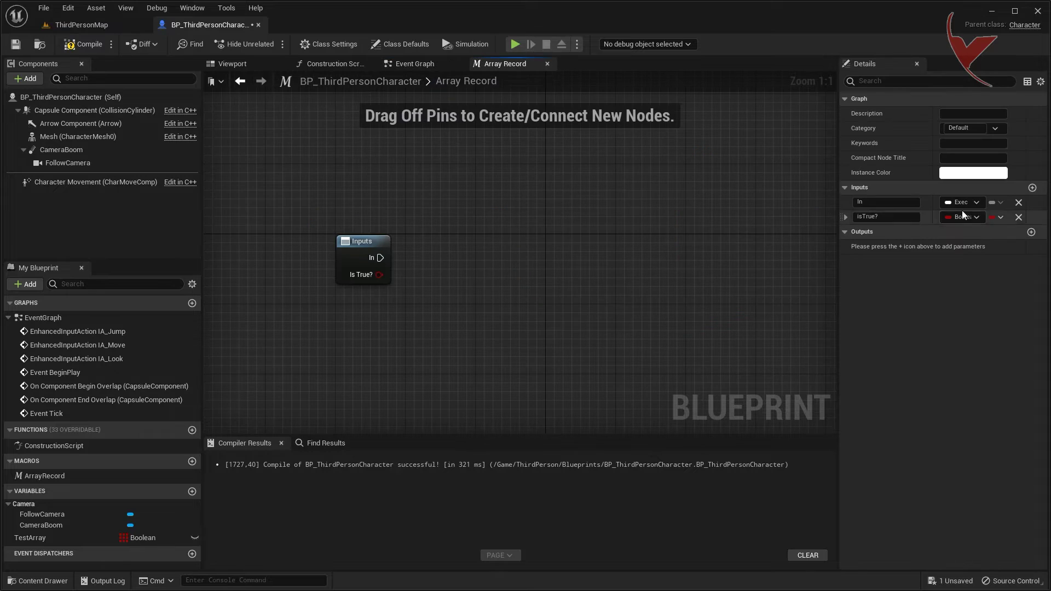
left_click(1033, 188)
type("ObjectName")
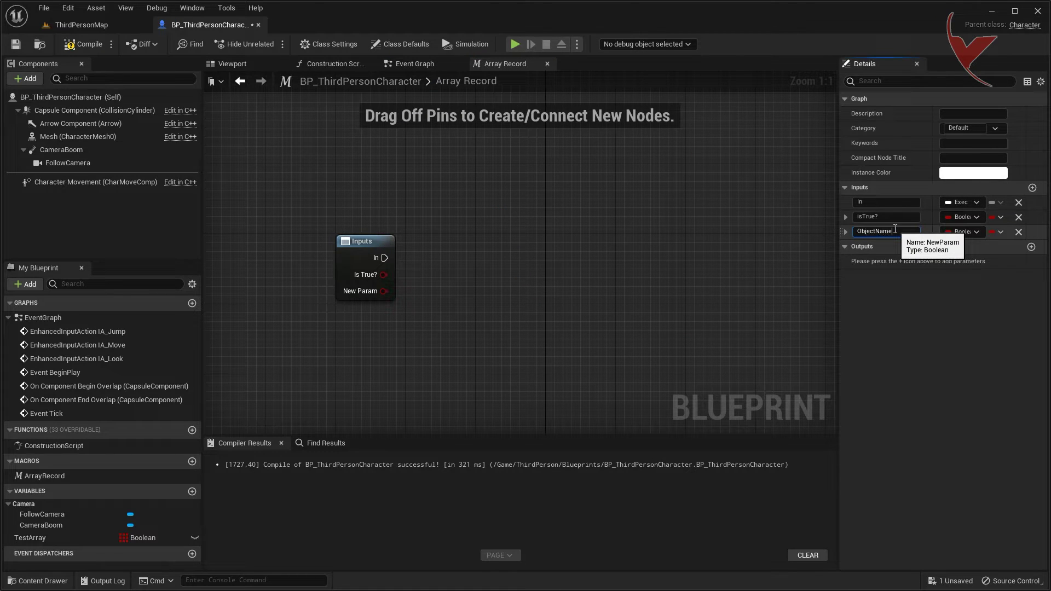
key("Return")
left_click(953, 234)
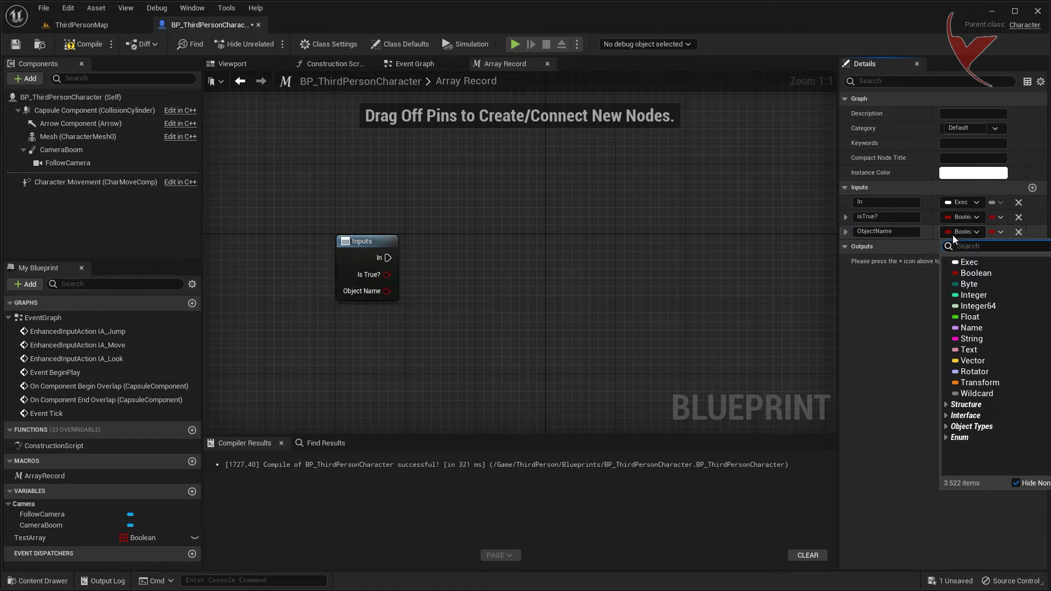
left_click(956, 340)
Add another macro input named CollisionName.
left_click(415, 67)
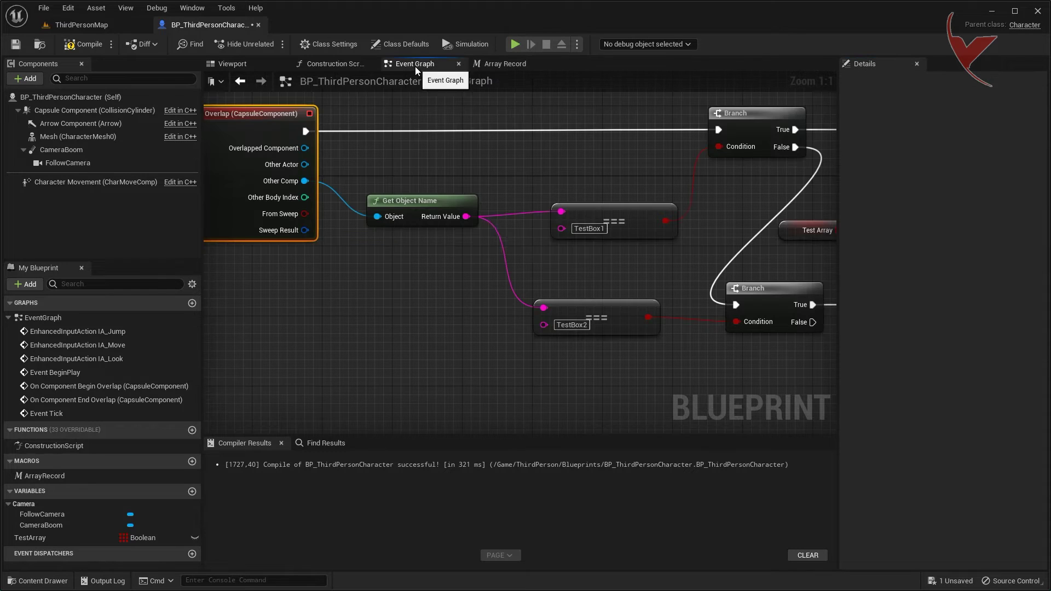
left_click(505, 64)
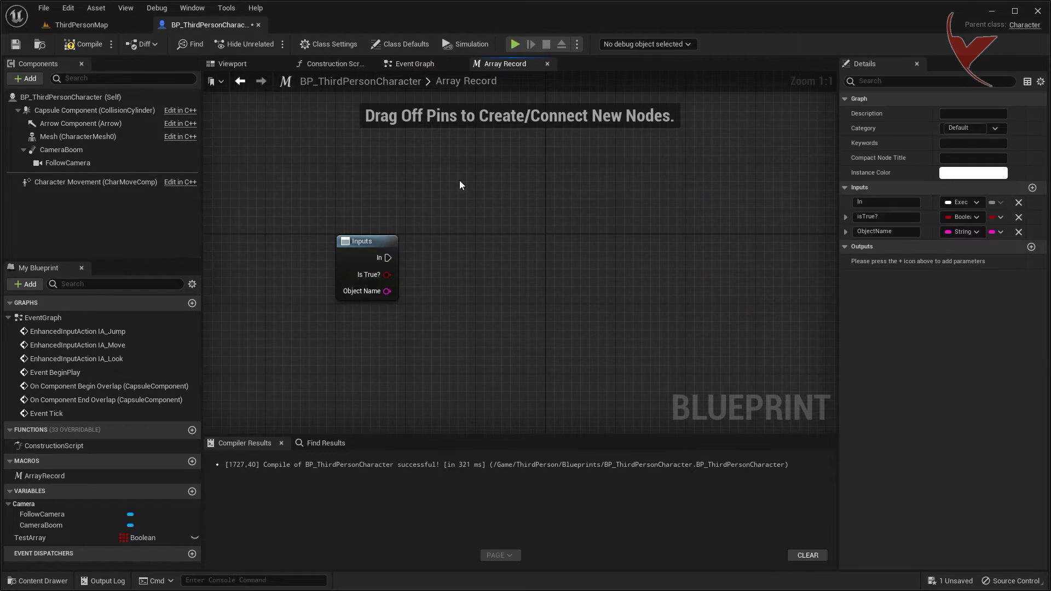
left_click(1032, 188)
type("CollisionName")
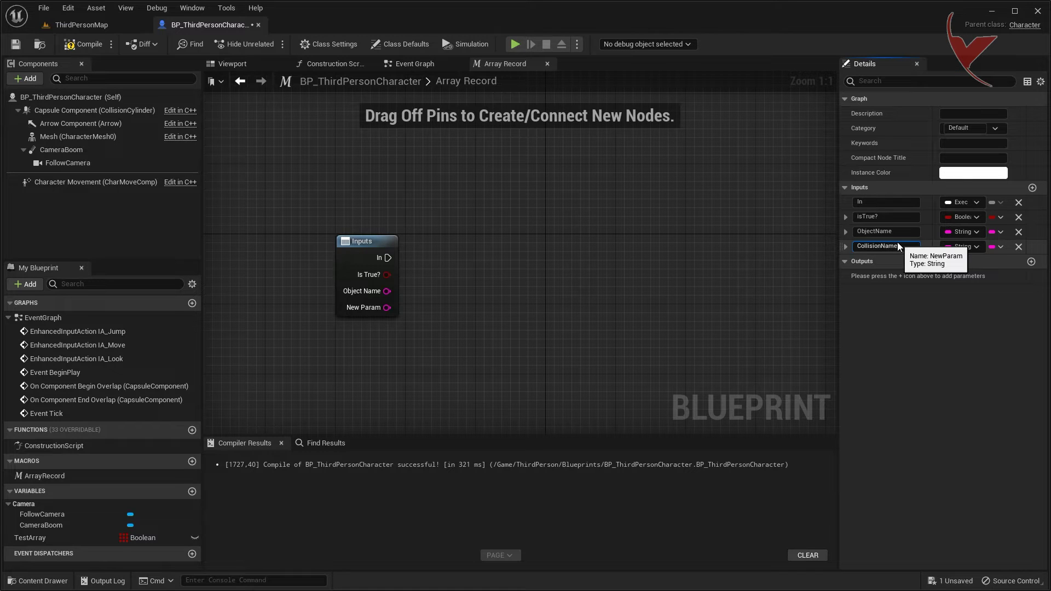
key("Return")
Add an Integer macro input named ArrayID.
left_click(415, 64)
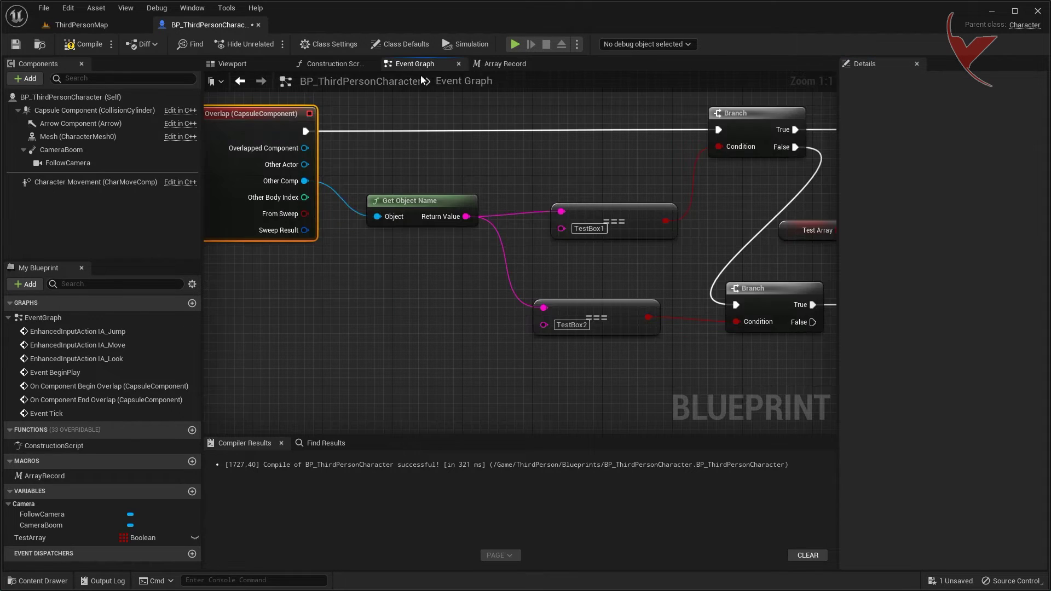
right_click_drag(664, 221, 319, 246)
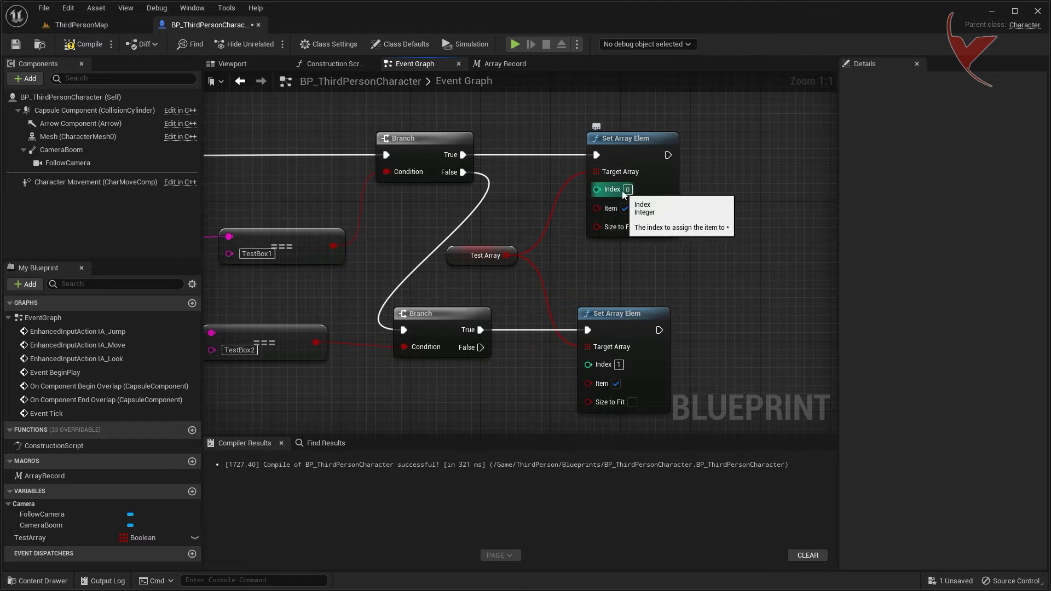
right_click_drag(545, 133, 727, 127)
left_click(509, 64)
left_click(1032, 188)
type("ArrayID")
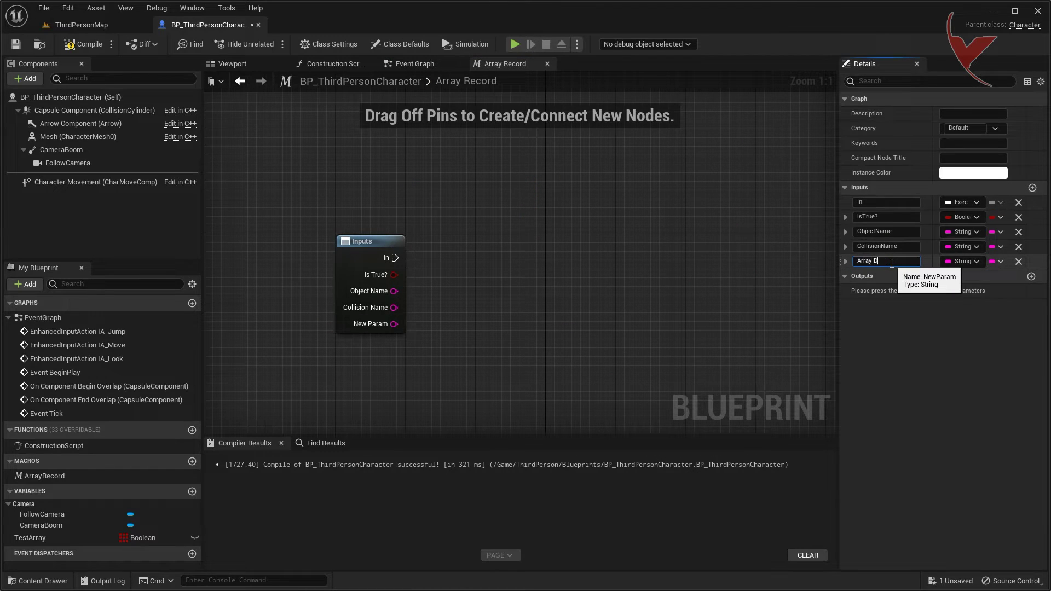
left_click(949, 263)
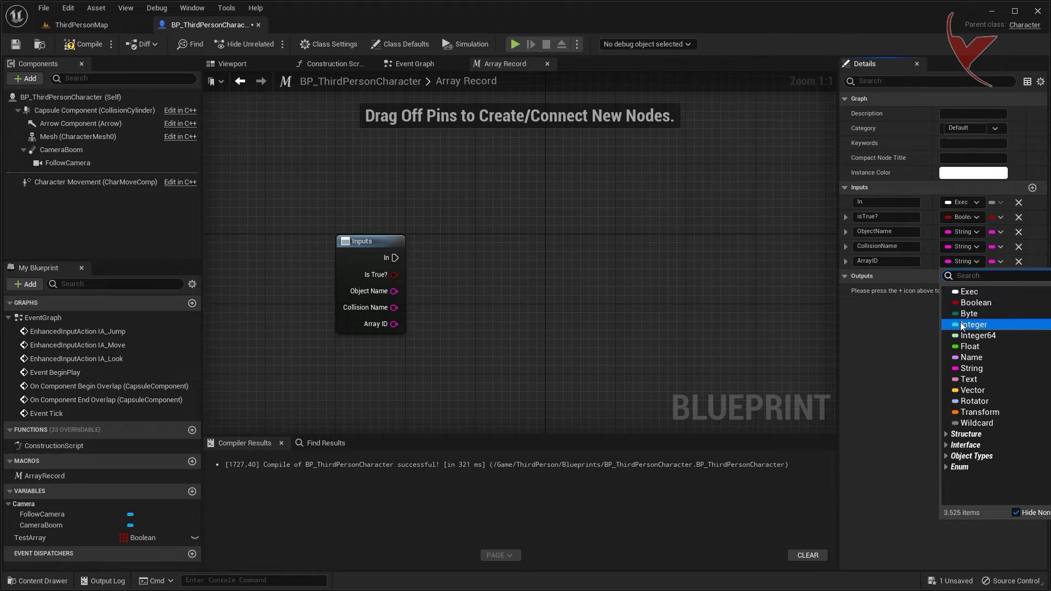
left_click(969, 325)
left_click(416, 64)
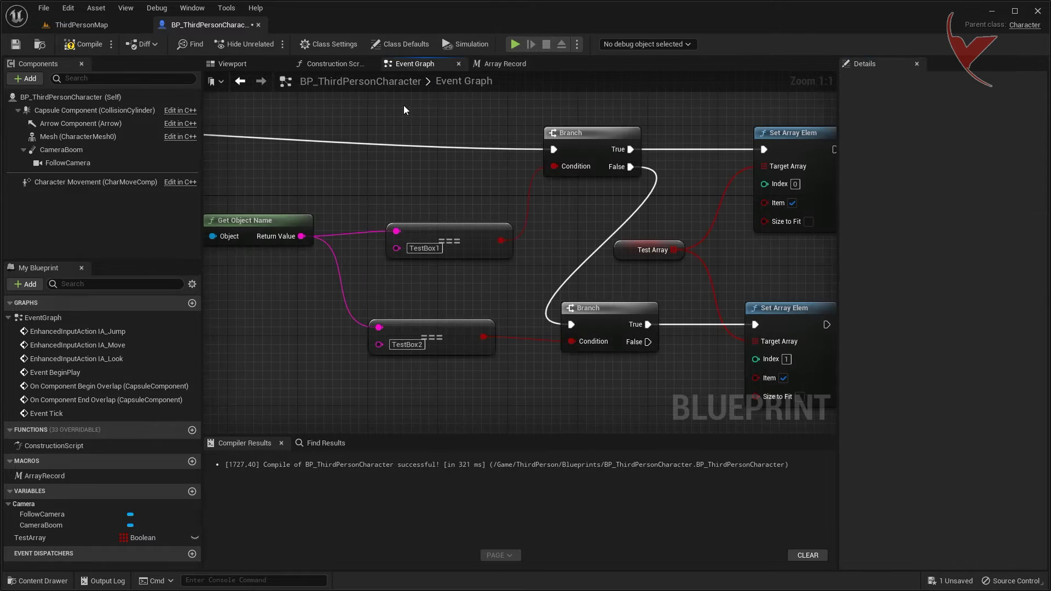
Compile, then place an ArrayRecord node after the overlap event, shifting the nodes beyond it right.
left_click(80, 46)
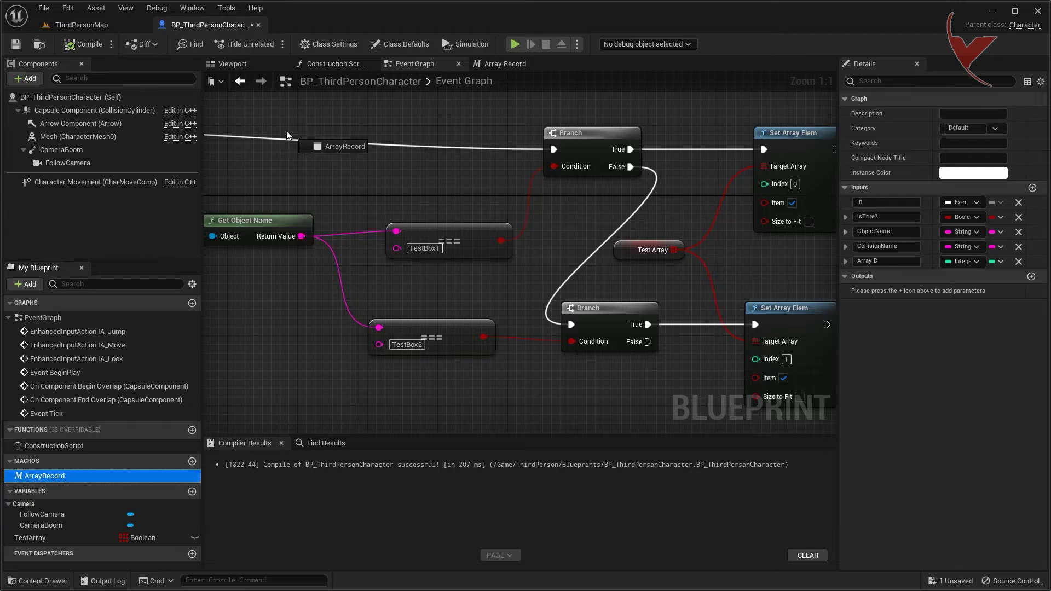
left_click_drag(45, 476, 328, 148)
right_click_drag(471, 153, 605, 221)
right_click_drag(504, 255, 384, 200)
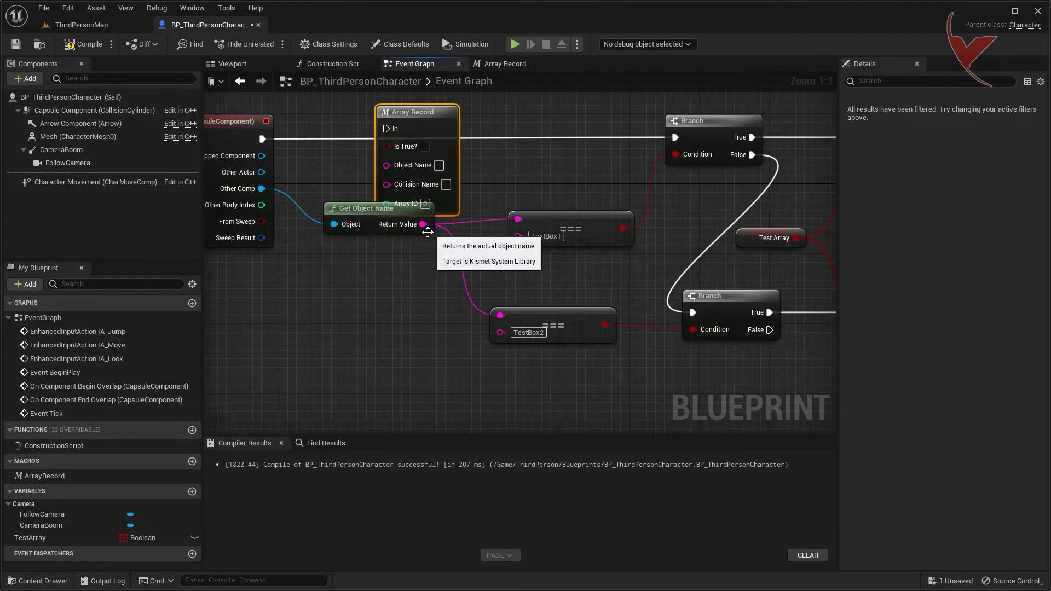
scroll(394, 235, "down", 3)
left_click_drag(460, 172, 789, 369)
left_click_drag(488, 306, 597, 309)
scroll(444, 175, "up", 2)
left_click_drag(444, 176, 527, 185)
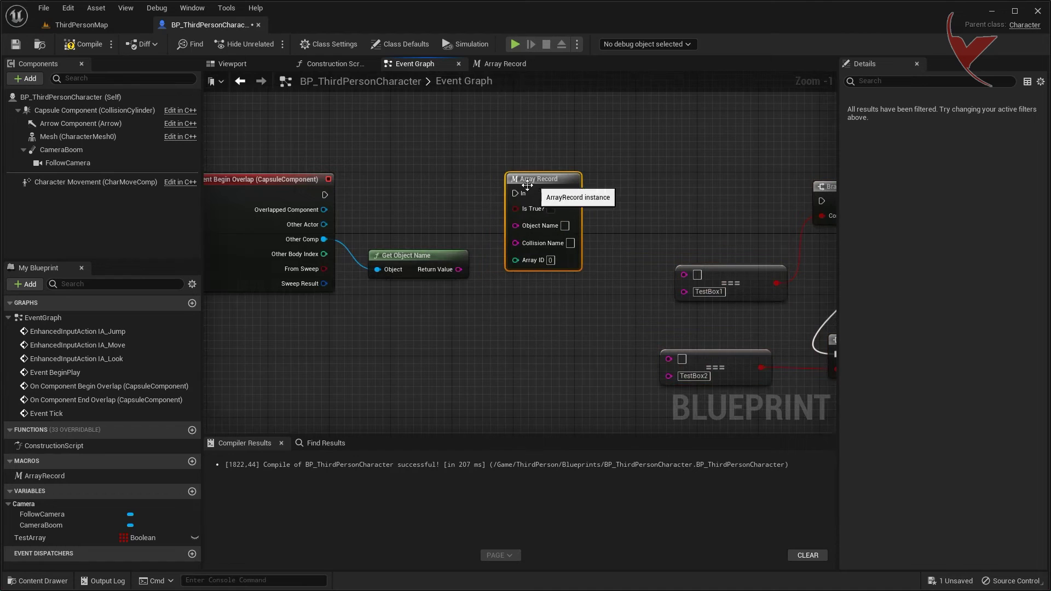
scroll(551, 212, "up", 1)
Tick Is True? and wire Get Object Name's Return Value into Array Record's Object Name.
left_click(553, 207)
left_click_drag(437, 275, 514, 225)
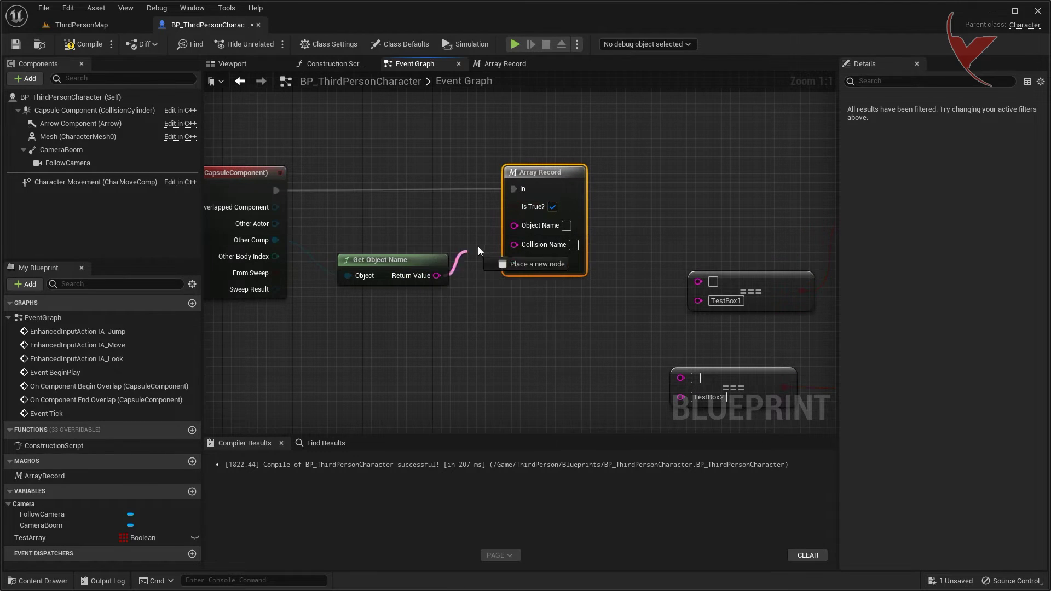
left_click_drag(403, 265, 401, 230)
right_click_drag(725, 307, 634, 293)
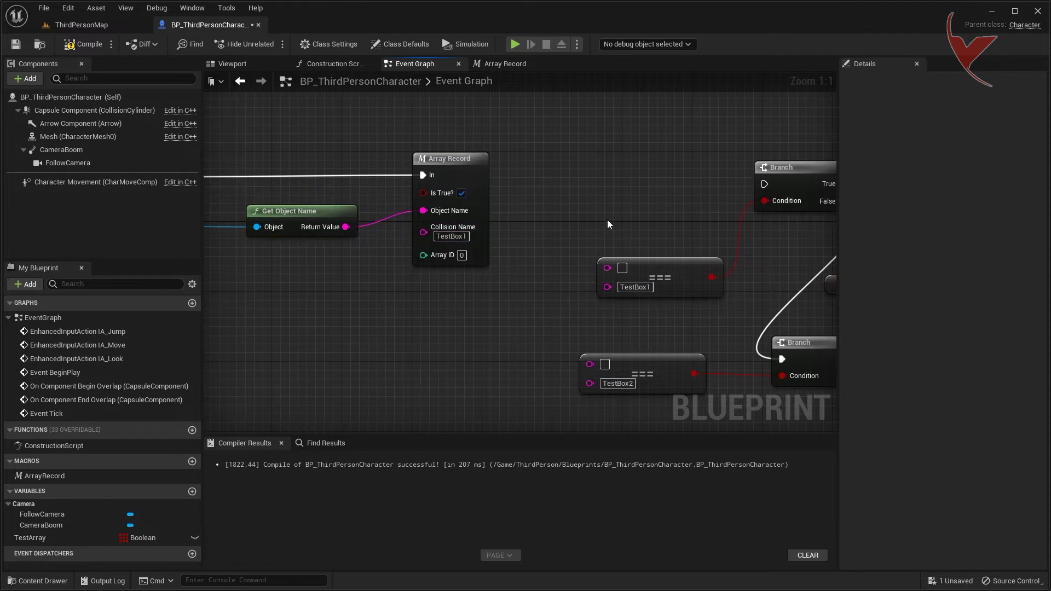
right_click_drag(606, 219, 357, 216)
mouse_move(308, 272)
right_mouse_down()
mouse_move(510, 274)
mouse_move(451, 284)
right_mouse_up()
In the Array Record macro, add a Branch node driven by the In exec pin.
left_click(495, 64)
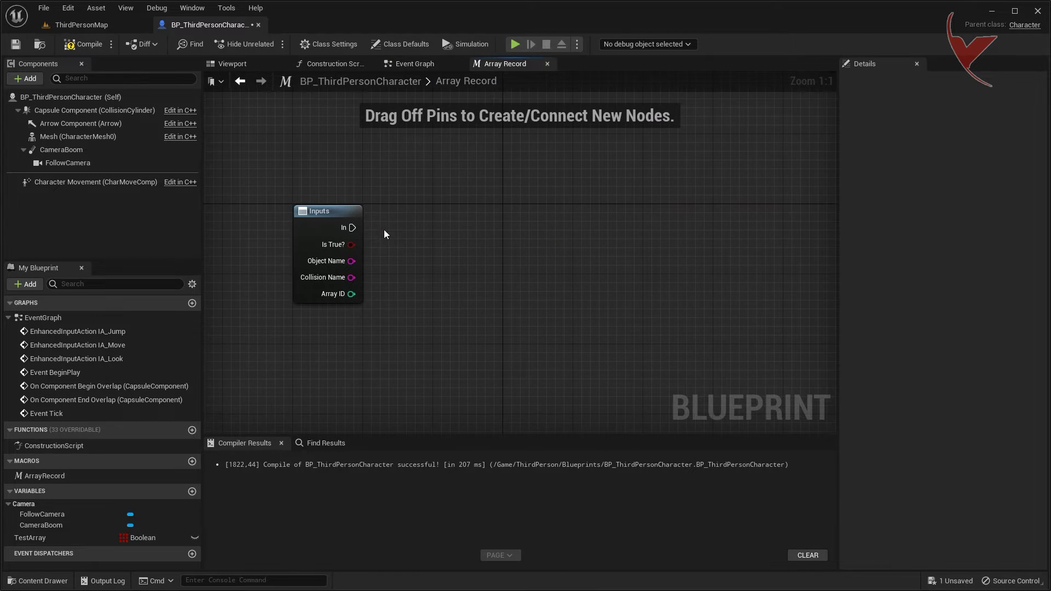
left_click_drag(478, 226, 599, 218)
type("branch")
key("Return")
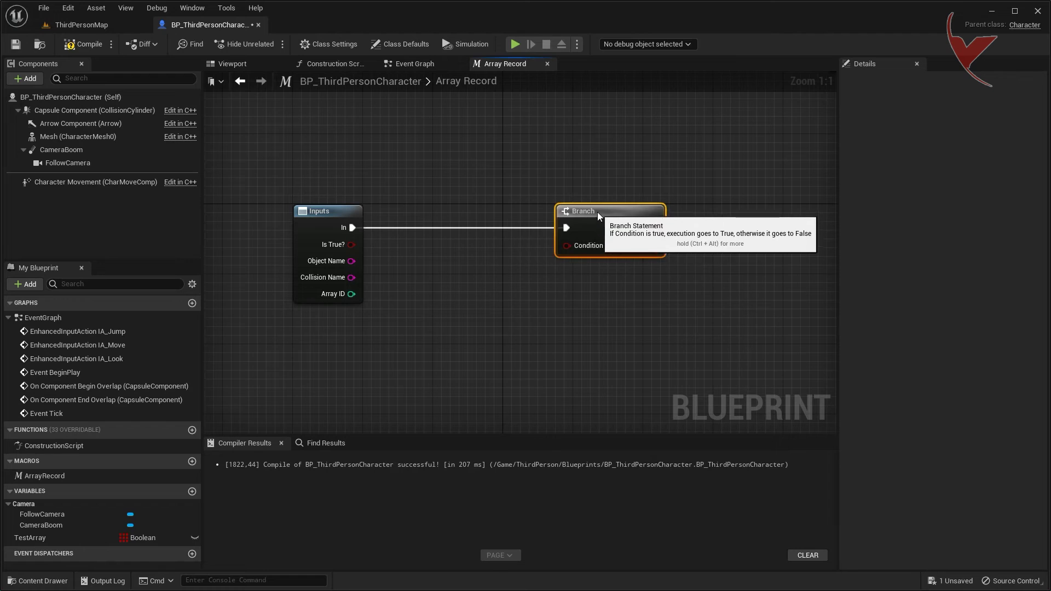
left_click_drag(351, 261, 463, 268)
Feed an Equal Exactly (===) of Object Name into the Branch Condition; move isTrue? below CollisionName.
type("equal")
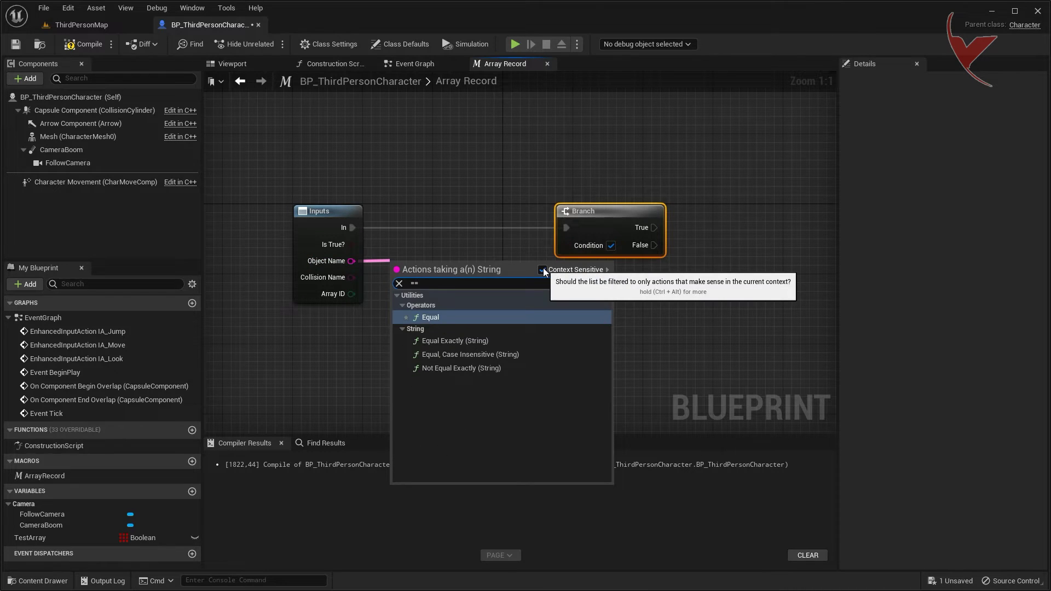
left_click(468, 336)
left_click_drag(469, 273, 529, 259)
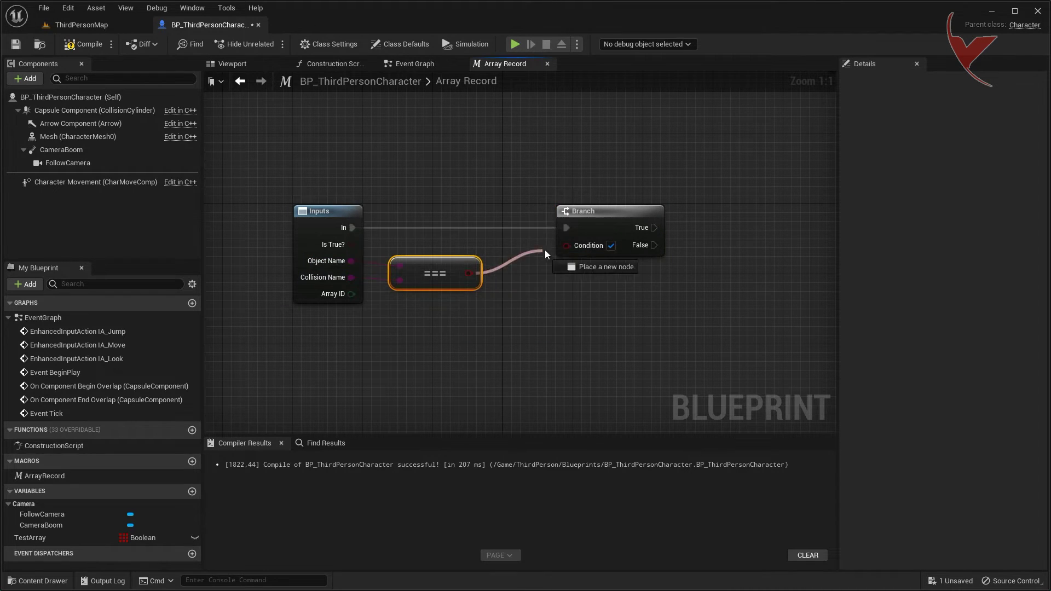
left_click(362, 235)
left_click_drag(843, 218, 843, 258)
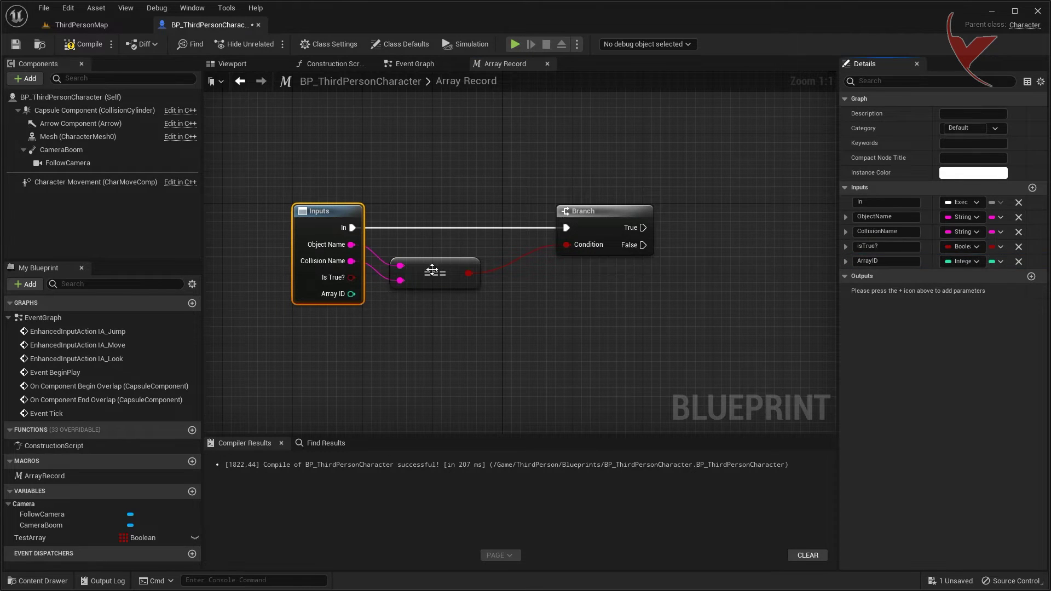
left_click_drag(423, 277, 447, 257)
right_click_drag(616, 267, 578, 248)
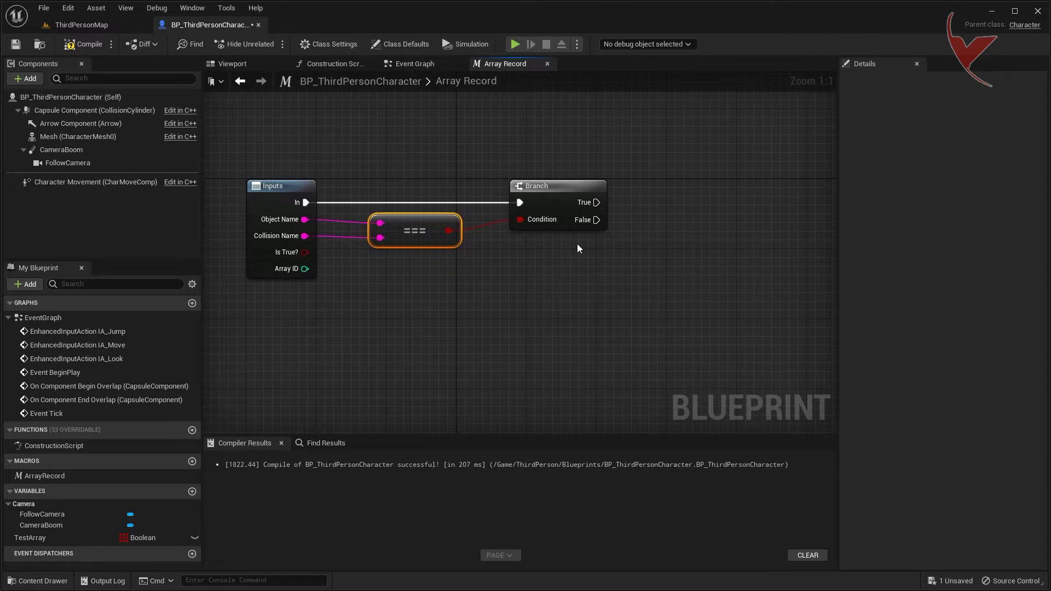
Add a Test Array getter with a Set Array Elem node wired to it.
left_click_drag(28, 542, 615, 111)
left_click(641, 144)
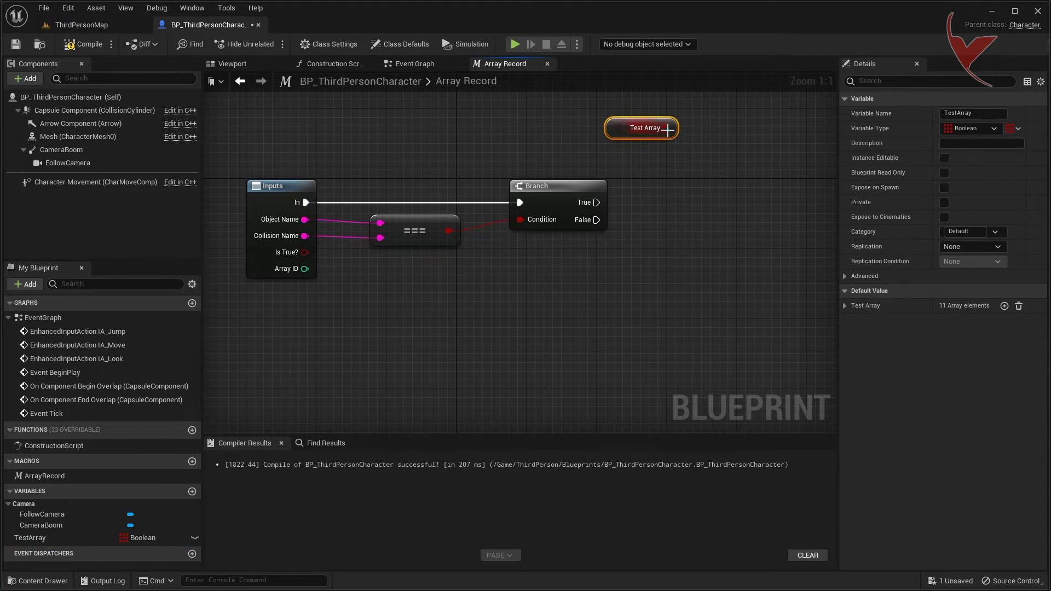
left_click_drag(673, 128, 708, 198)
type("set alam")
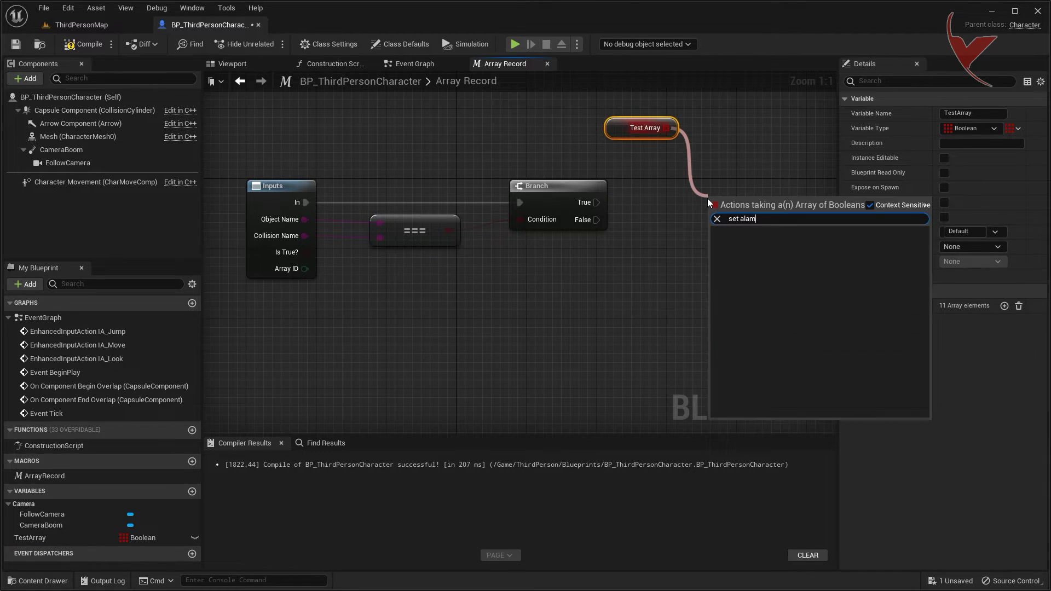
key("BackSpace")
key("BackSpace")
key("BackSpace")
type("array")
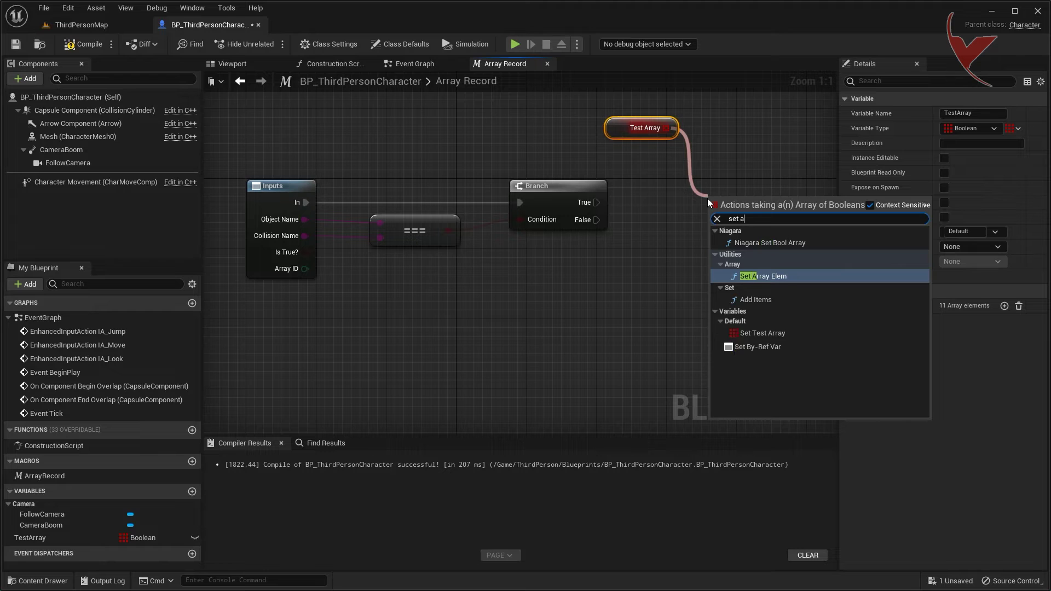
left_click(748, 275)
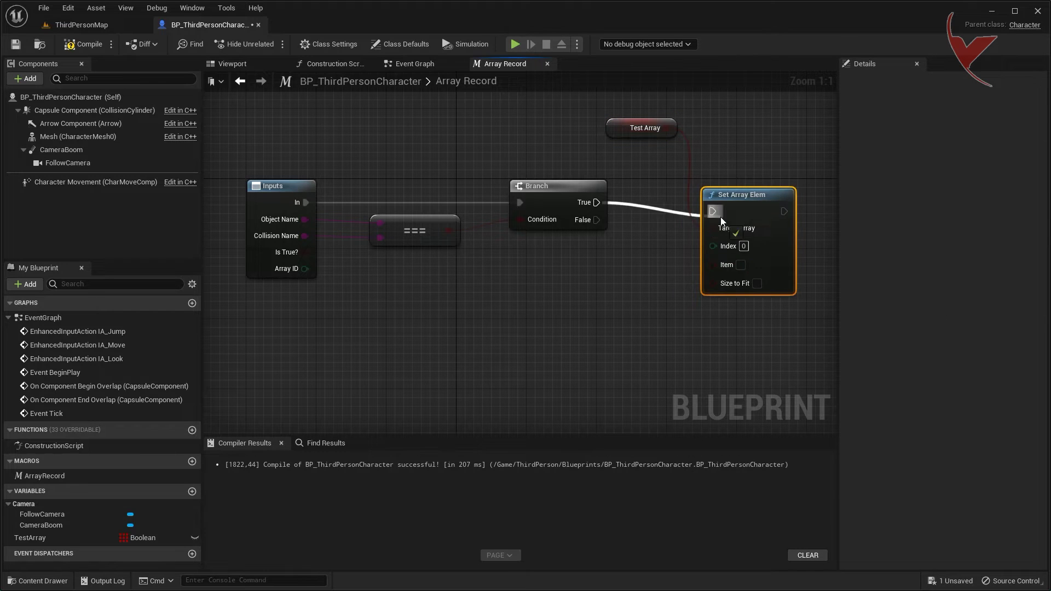
Wire Branch True into Set Array Elem, Is True? into Item, and Array ID into Index.
left_click_drag(597, 202, 712, 211)
right_click_drag(637, 263, 607, 250)
left_click_drag(271, 241, 703, 245)
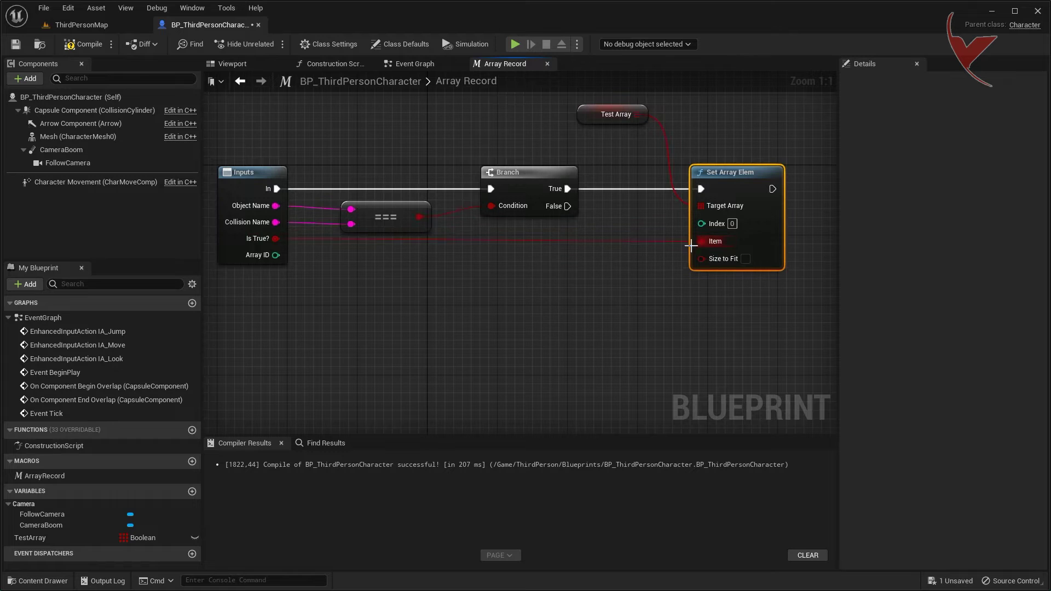
left_click(240, 237)
left_click_drag(845, 247, 844, 264)
left_click_drag(276, 239, 701, 223)
Add reroute points on the Is True? and Array ID wires to tidy the graph.
double_click(624, 239)
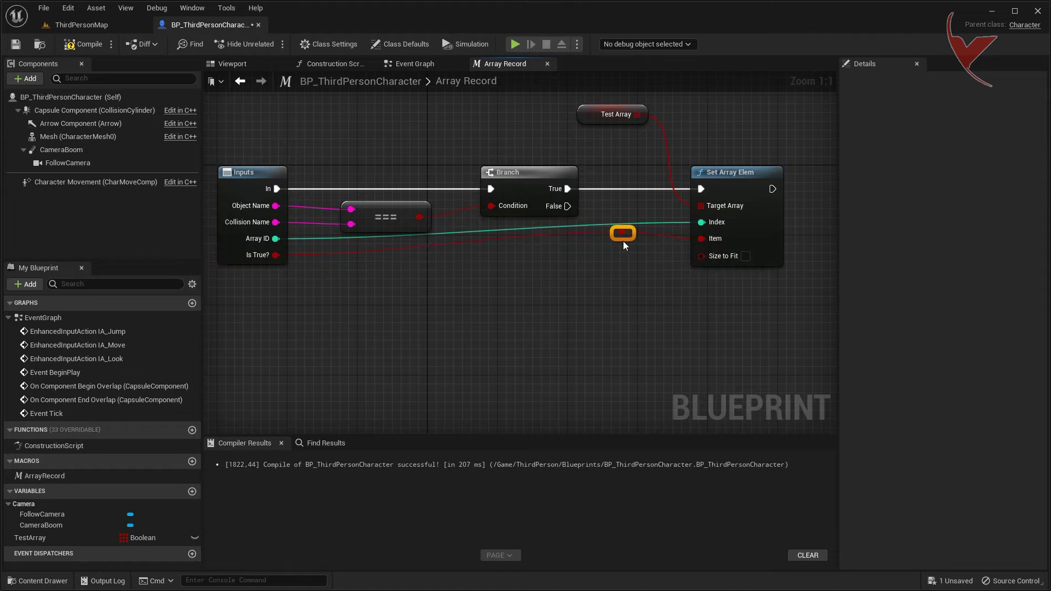
left_click_drag(633, 257, 633, 263)
double_click(625, 225)
left_click_drag(625, 225, 615, 248)
right_click_drag(530, 275, 550, 298)
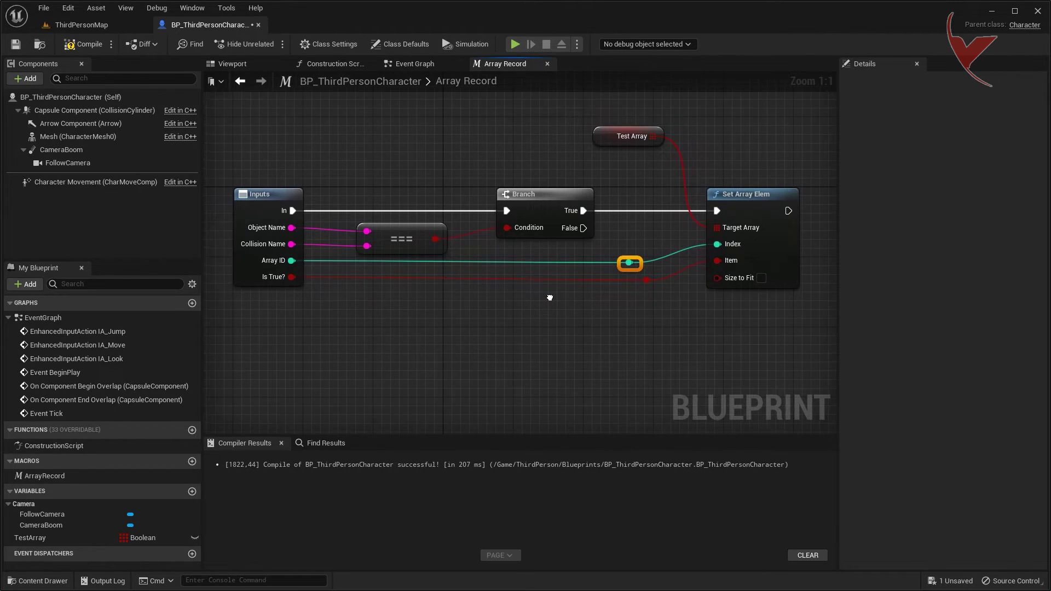
left_click(419, 65)
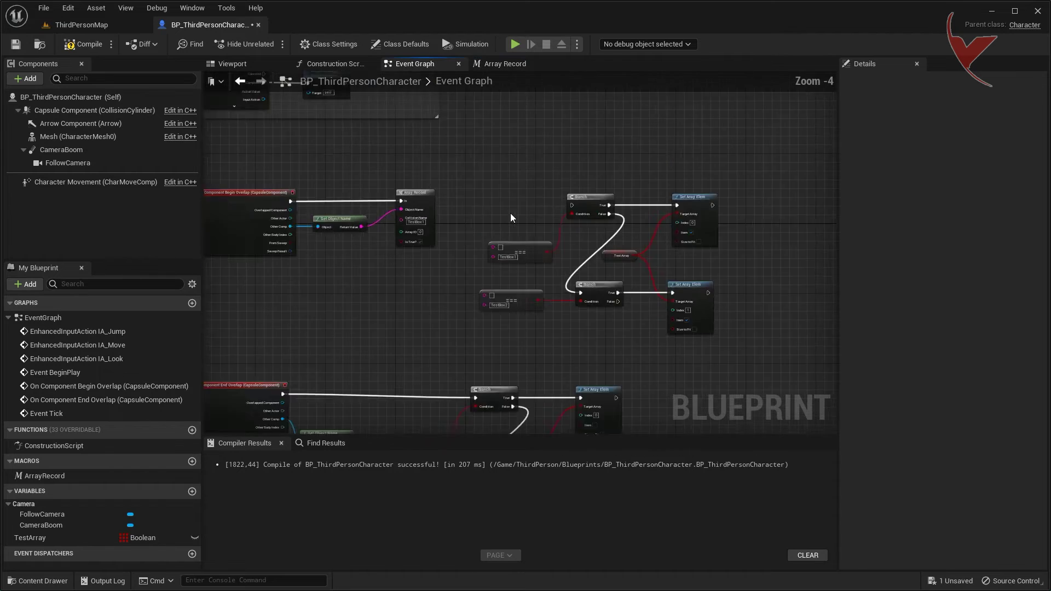
Duplicate the Array Record node in the Event Graph.
scroll(564, 227, "up", 3)
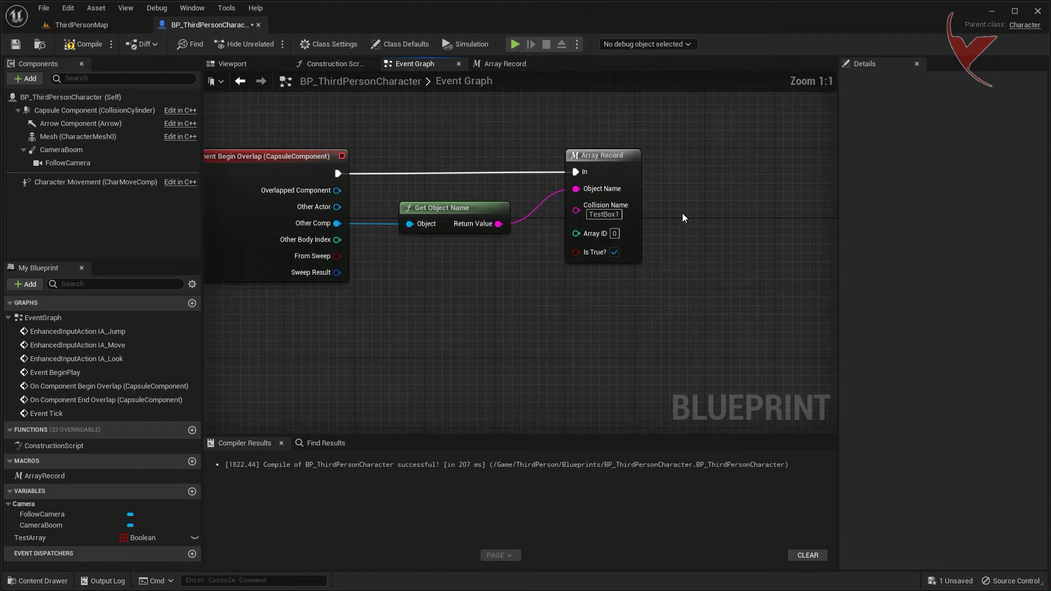
scroll(542, 163, "up", 2)
left_click(543, 163)
key("ctrl+c")
key("ctrl+v")
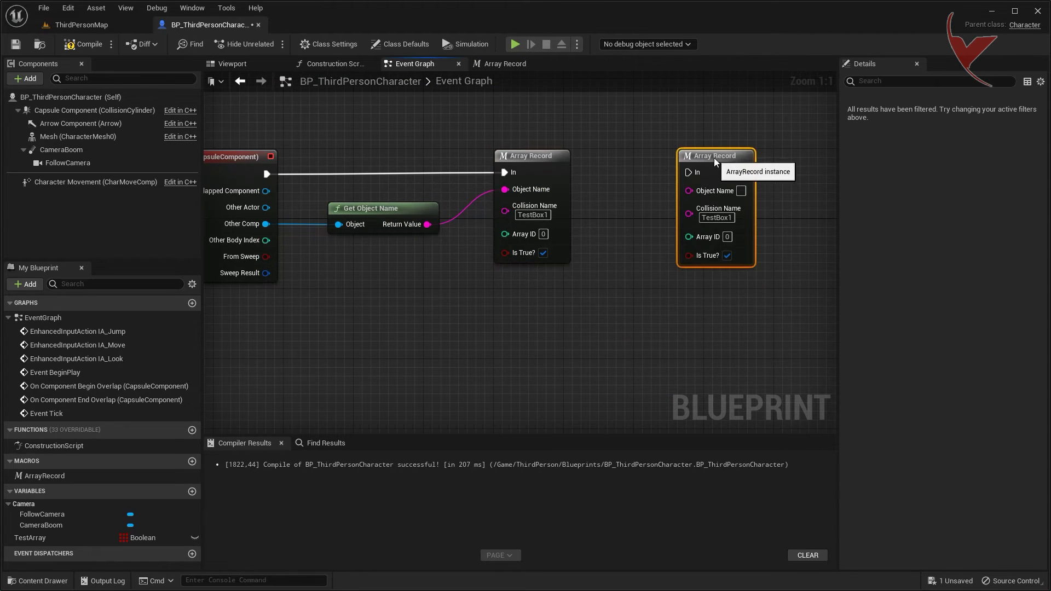
left_click(573, 161)
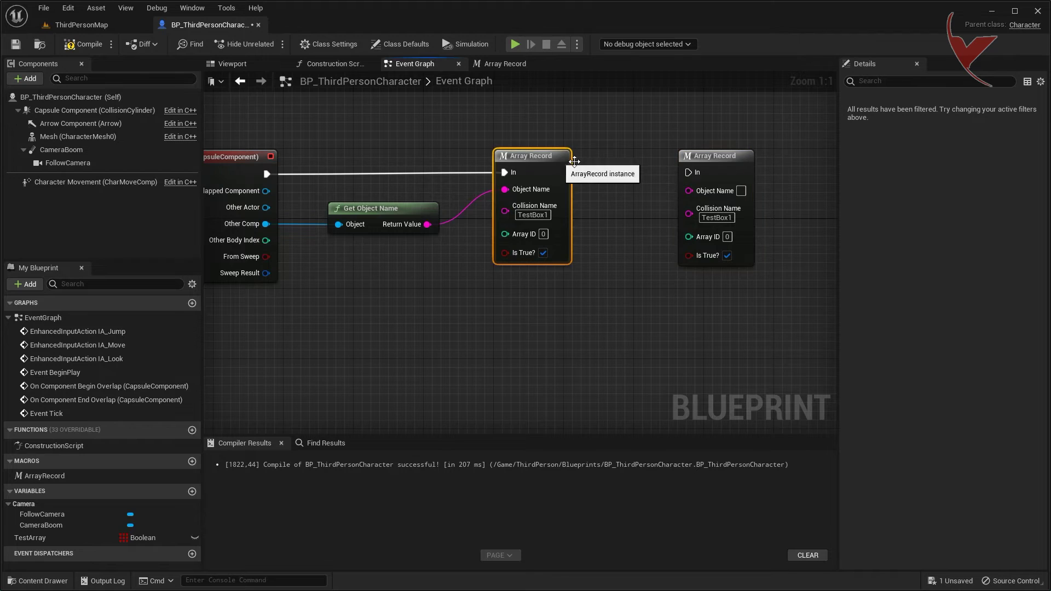
Add an execution output named Out to the Array Record macro.
left_click(505, 64)
scroll(626, 226, "down", 2)
left_click(629, 215)
scroll(748, 248, "up", 2)
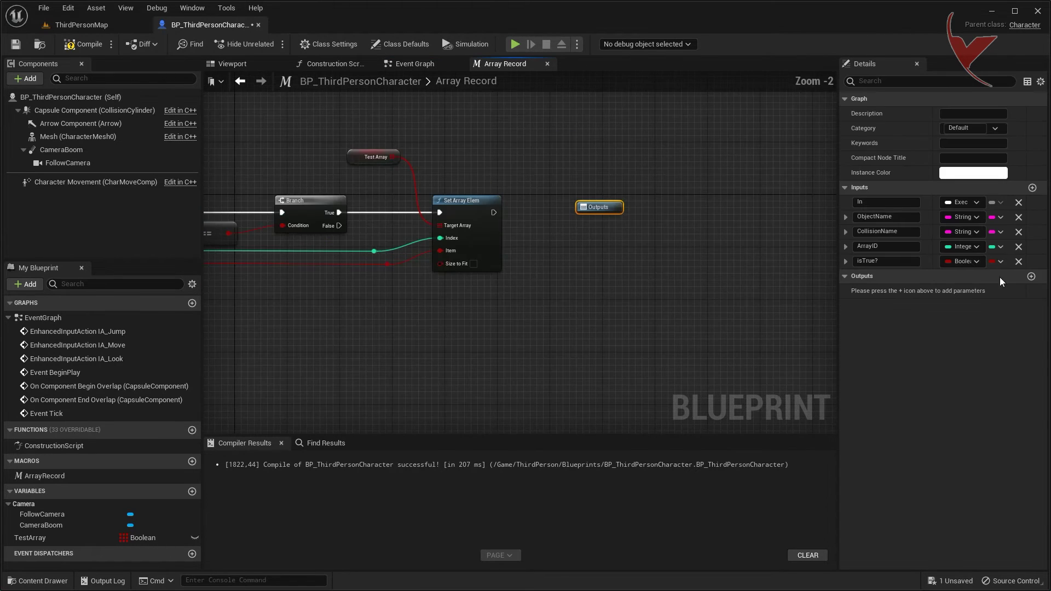
left_click(1032, 277)
double_click(915, 289)
type("Out")
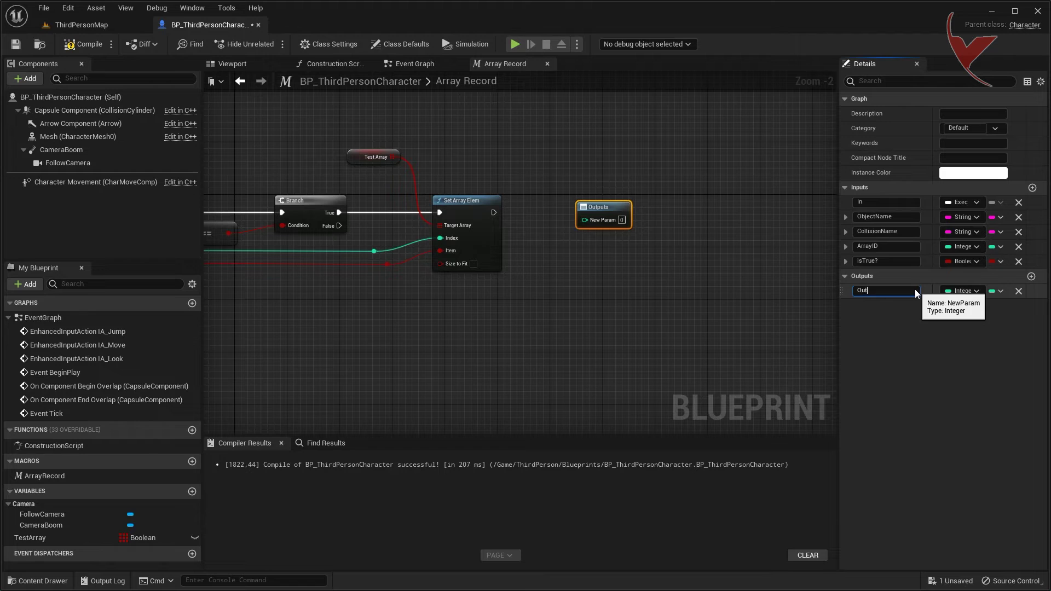
key("Return")
left_click(962, 291)
left_click(969, 319)
Wire Set Array Elem and Branch False to Out, rerouting the False wire underneath.
right_click_drag(667, 255, 716, 260)
left_click_drag(543, 217, 632, 225)
right_click_drag(669, 210, 711, 193)
left_click_drag(430, 214, 699, 206)
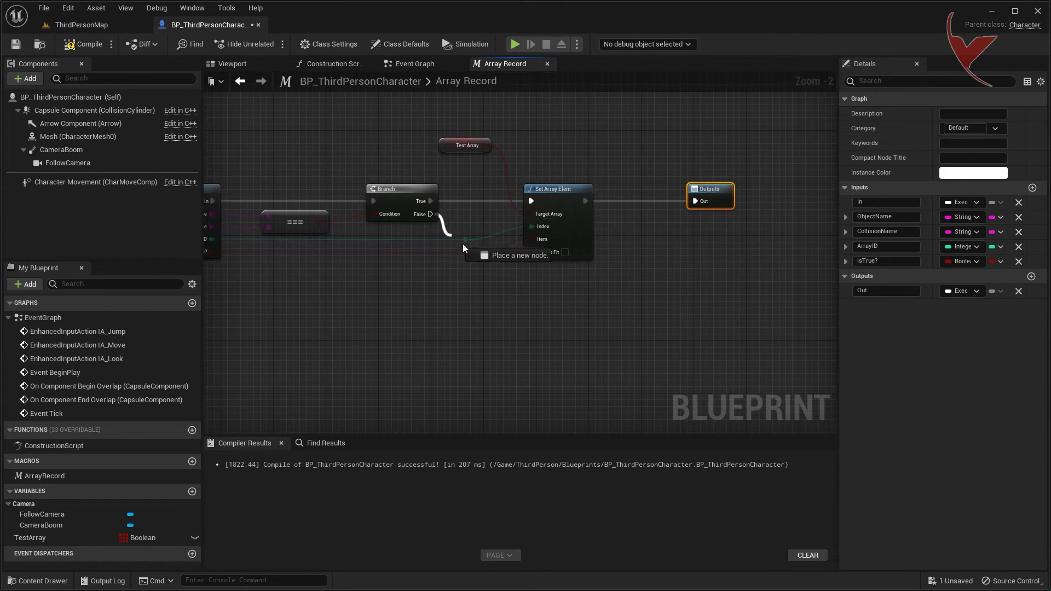
double_click(489, 212)
mouse_move(487, 210)
left_mouse_down()
mouse_move(455, 281)
mouse_move(461, 300)
left_mouse_up()
double_click(613, 220)
left_click_drag(613, 221, 643, 300)
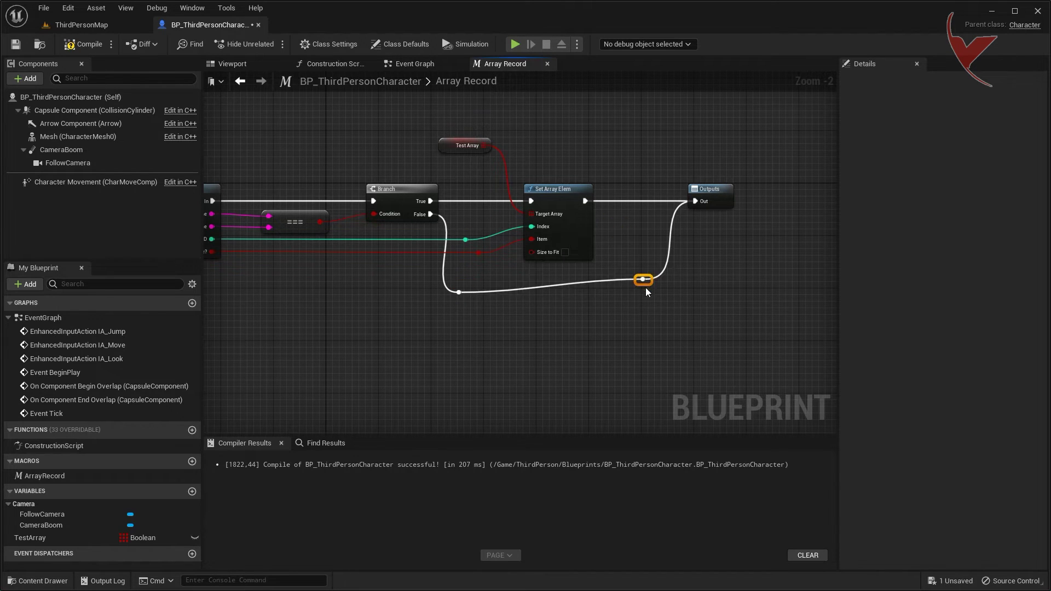
Feed the object name into the second Array Record, set Collision Name TestBox2, and play-test.
left_click(413, 63)
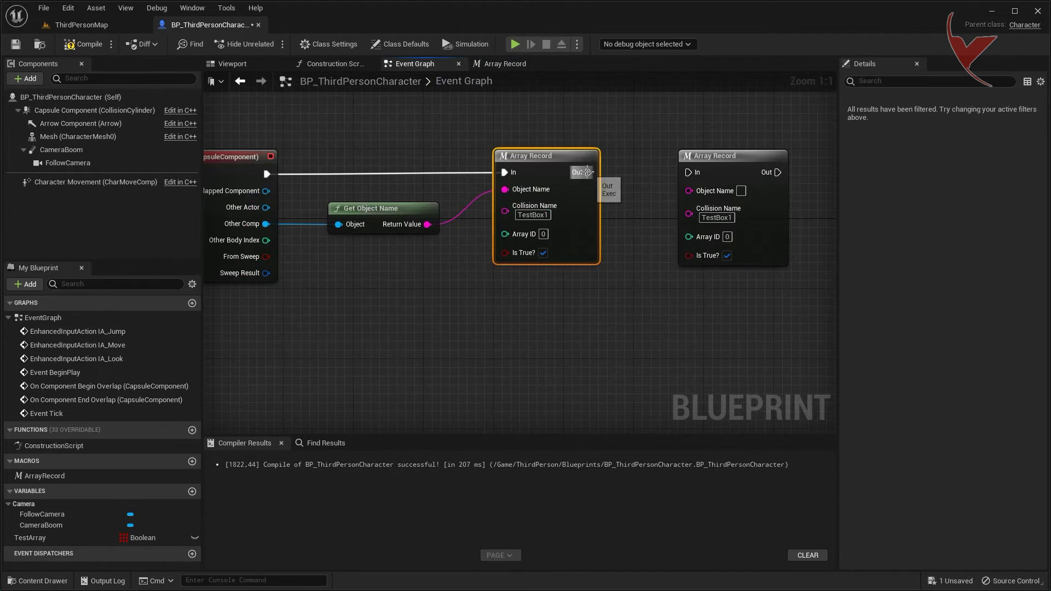
left_click_drag(423, 183, 685, 150)
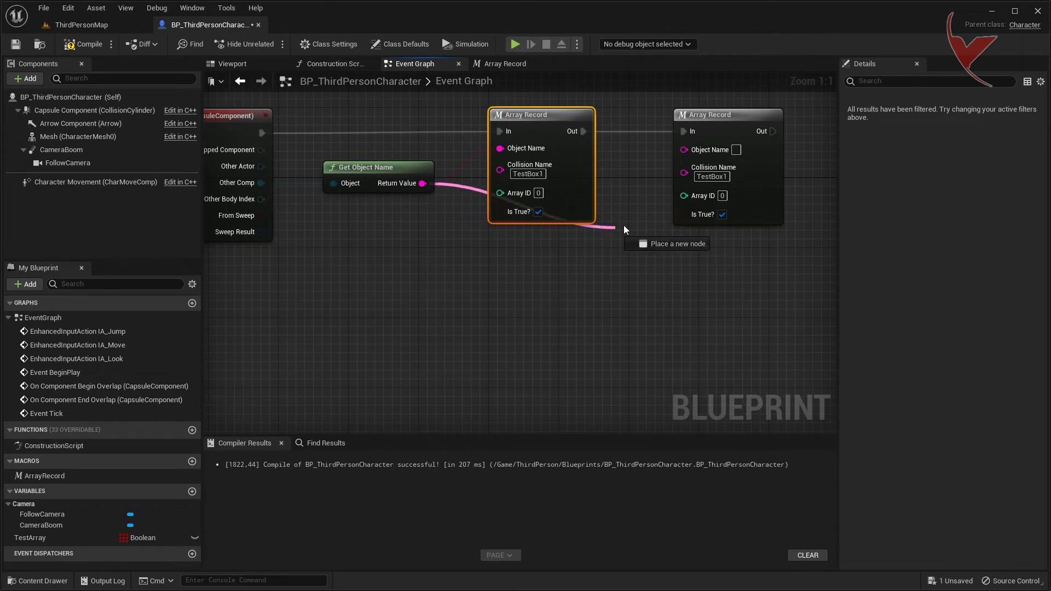
double_click(613, 149)
left_click_drag(546, 296, 546, 287)
left_click(712, 174)
type("TestBox2")
key("Return")
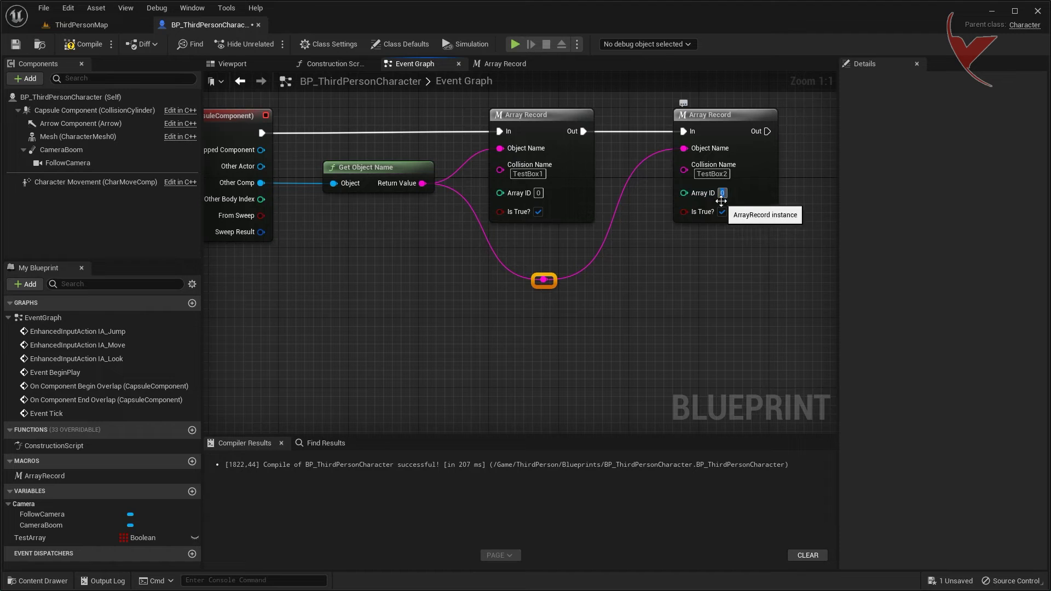
left_click(82, 25)
left_click(269, 44)
Run the character into both test boxes, watching the Textbox1 and Textbox2 prints, then stop with Esc.
key("w")
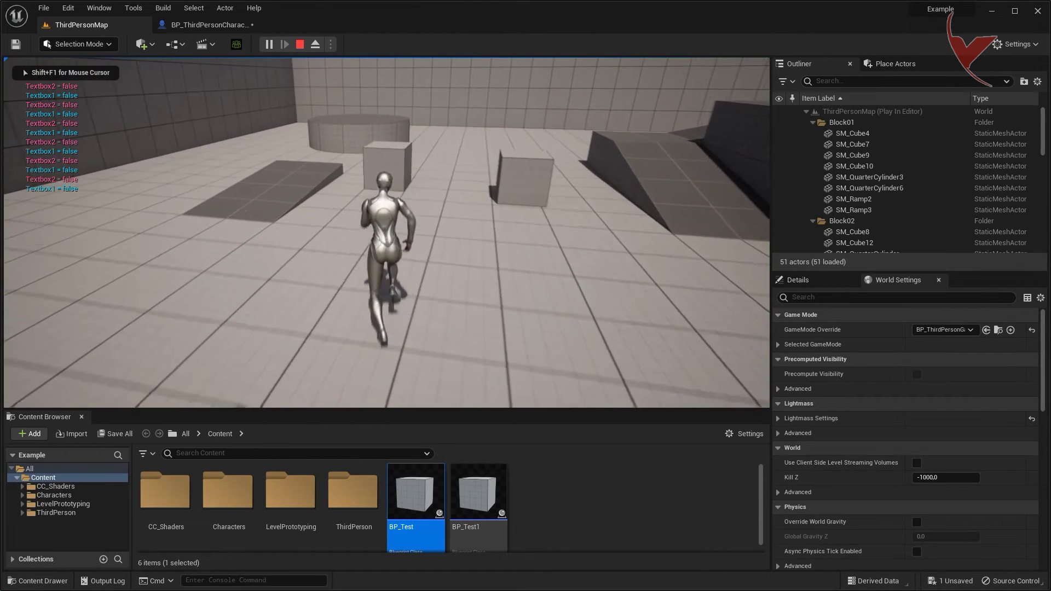
key("w")
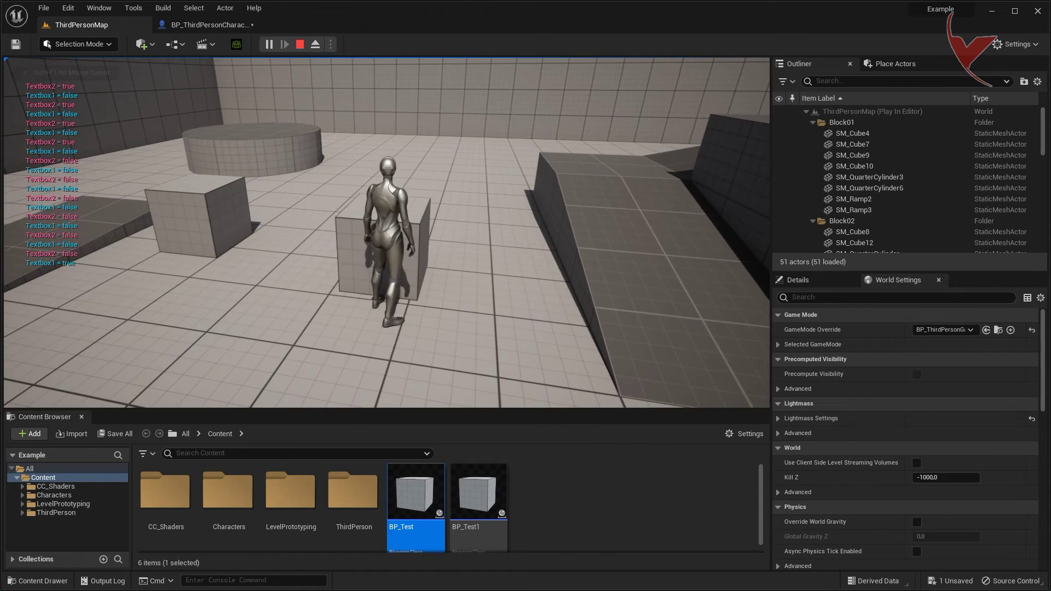
key("a")
key("Escape")
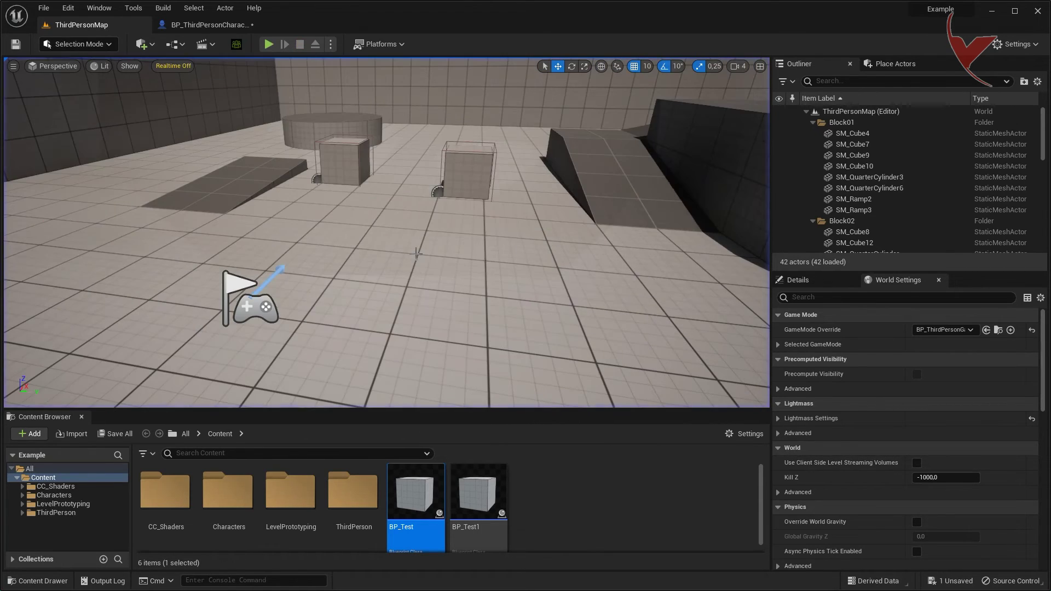
Back in the character Blueprint, delete the leftover Branch and Set Array Elem nodes.
left_click(225, 27)
scroll(432, 231, "down", 2)
mouse_move(432, 231)
right_mouse_down()
mouse_move(455, 104)
mouse_move(415, 103)
right_mouse_up()
left_click_drag(358, 209, 678, 357)
left_click_drag(420, 180, 657, 368)
key("Delete")
Paste the Array Record pair beside End Overlap and wire its exec and object name into them.
right_click_drag(446, 195, 465, 280)
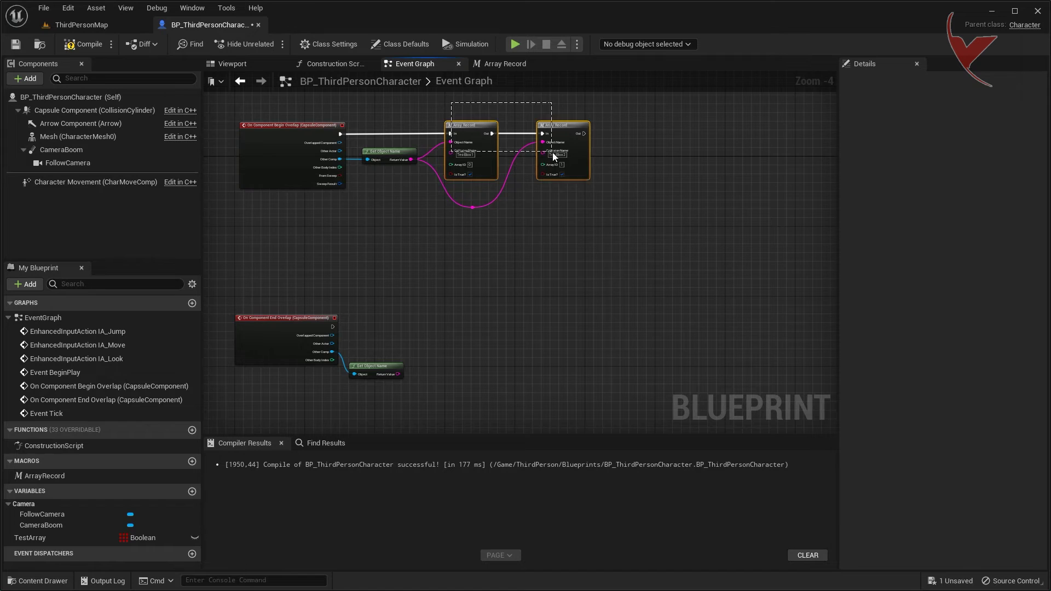
left_click_drag(552, 156, 552, 156)
right_click_drag(552, 272, 563, 193)
key("ctrl+v")
scroll(487, 241, "up", 2)
left_click_drag(467, 211, 472, 249)
scroll(331, 258, "up", 2)
left_click_drag(378, 336, 516, 389)
left_click_drag(379, 336, 472, 259)
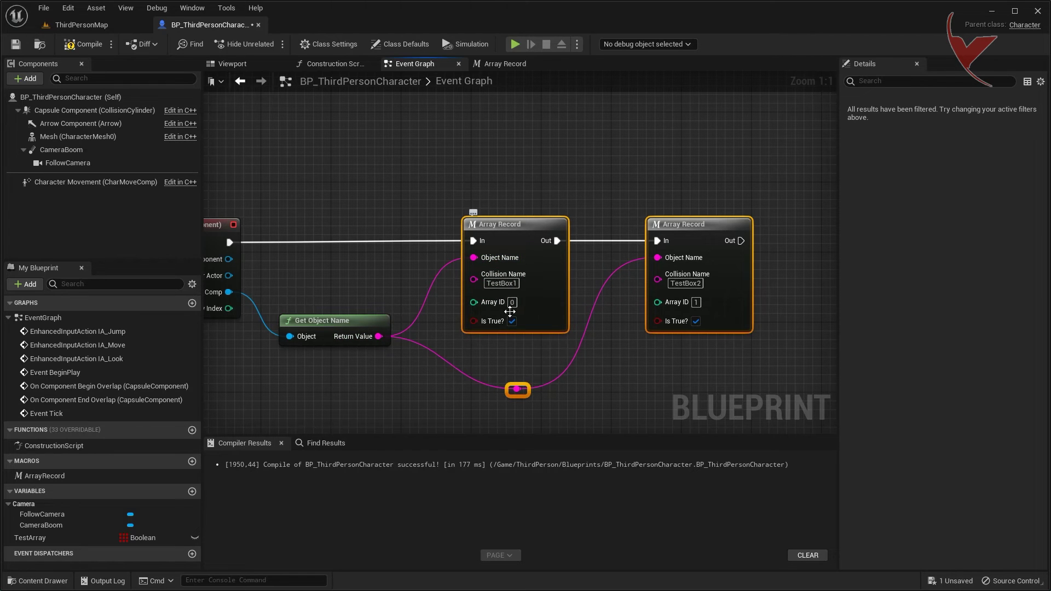
left_click(85, 27)
Play-test again (Alt+P), running the character through the boxes, then stop with Esc.
key("alt+p")
key("w")
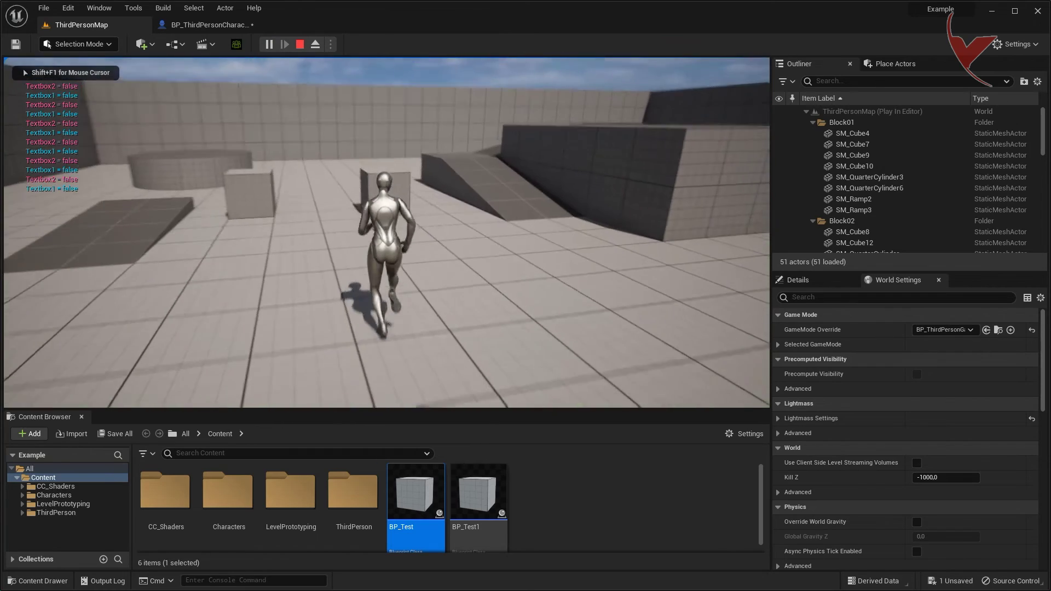
key("d")
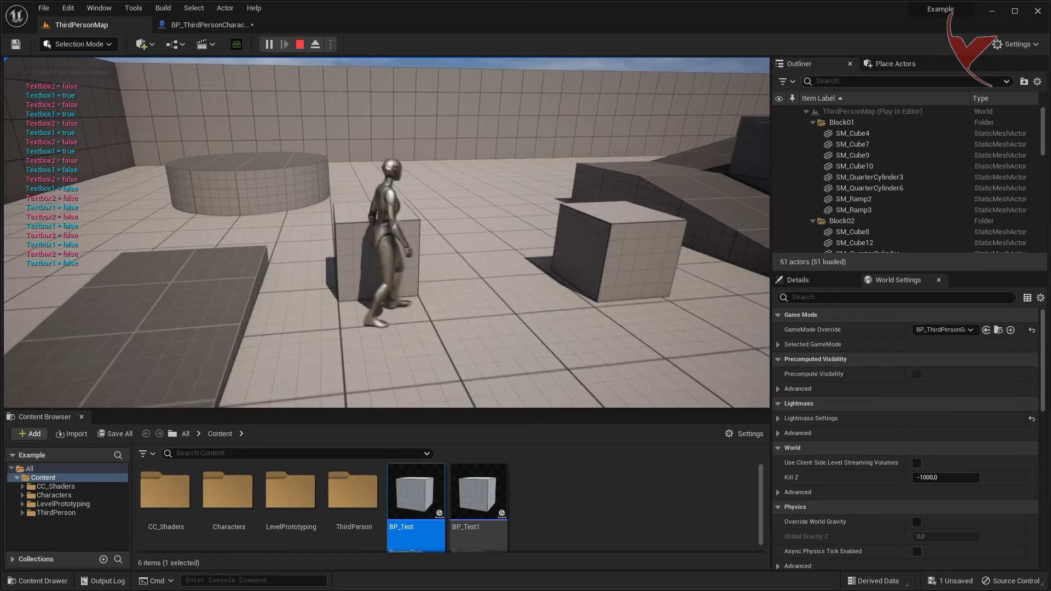
key("a")
key("s")
key("Escape")
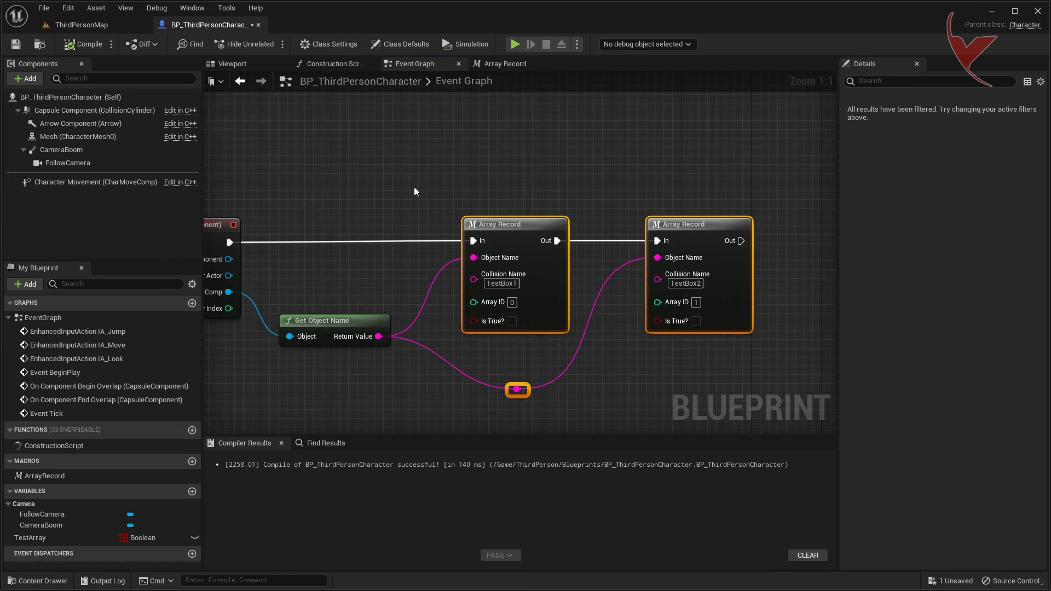
Zoom and pan the Event Graph to center the Event Tick print chain.
scroll(458, 200, "down", 3)
scroll(562, 206, "down", 3)
scroll(524, 304, "up", 2)
scroll(520, 284, "up", 2)
scroll(530, 289, "up", 2)
right_click_drag(530, 288, 534, 225)
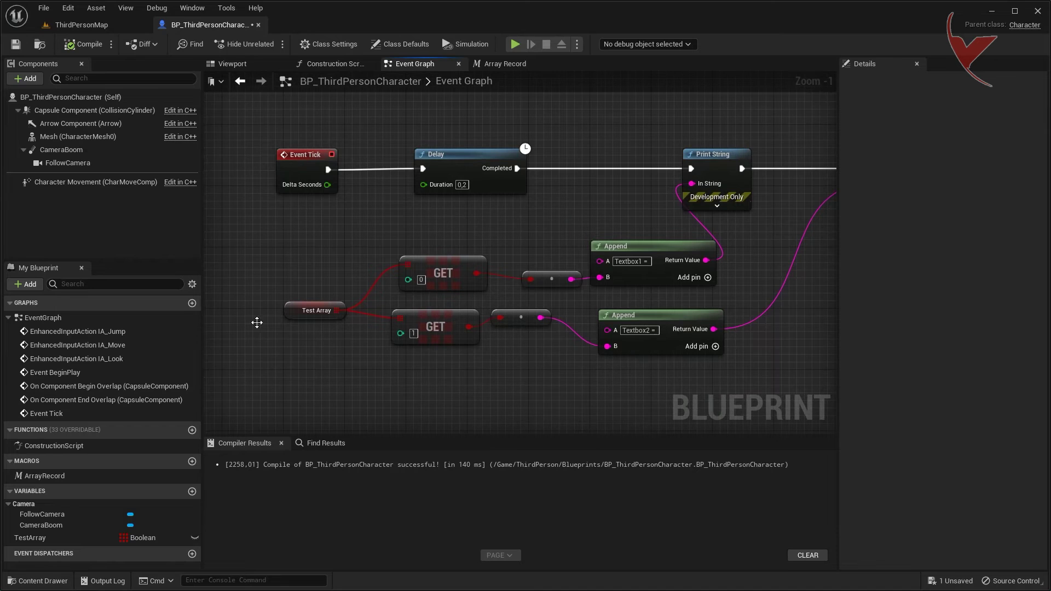
Add a new macro named ArrayDetect.
left_click(192, 461)
type("ArrayDetect")
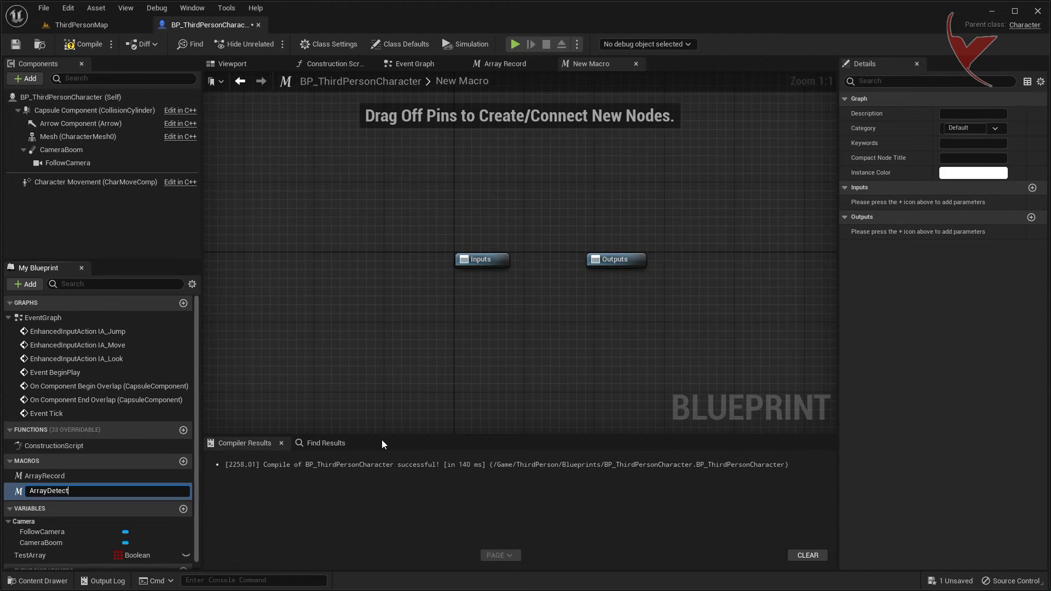
key("Return")
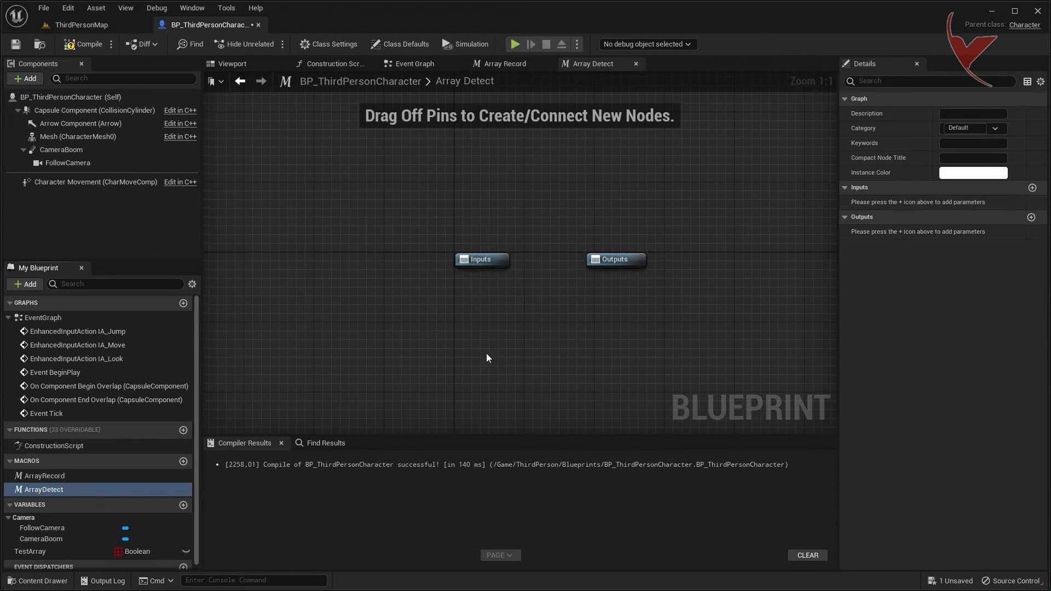
Give ArrayDetect an exec input In and an exec output Out.
left_click(1033, 187)
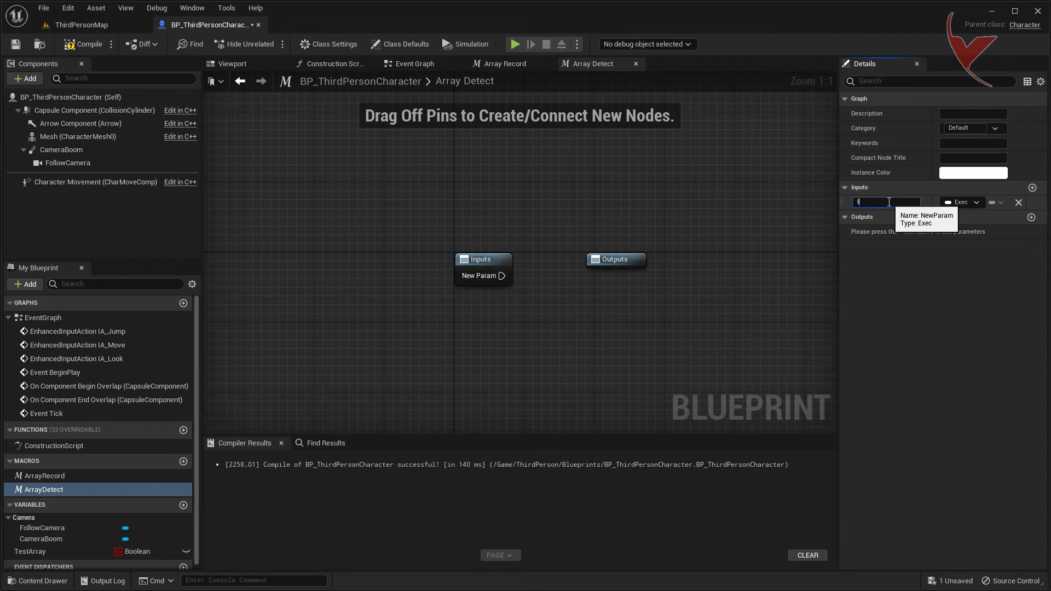
type("n")
key("Return")
left_click(1031, 218)
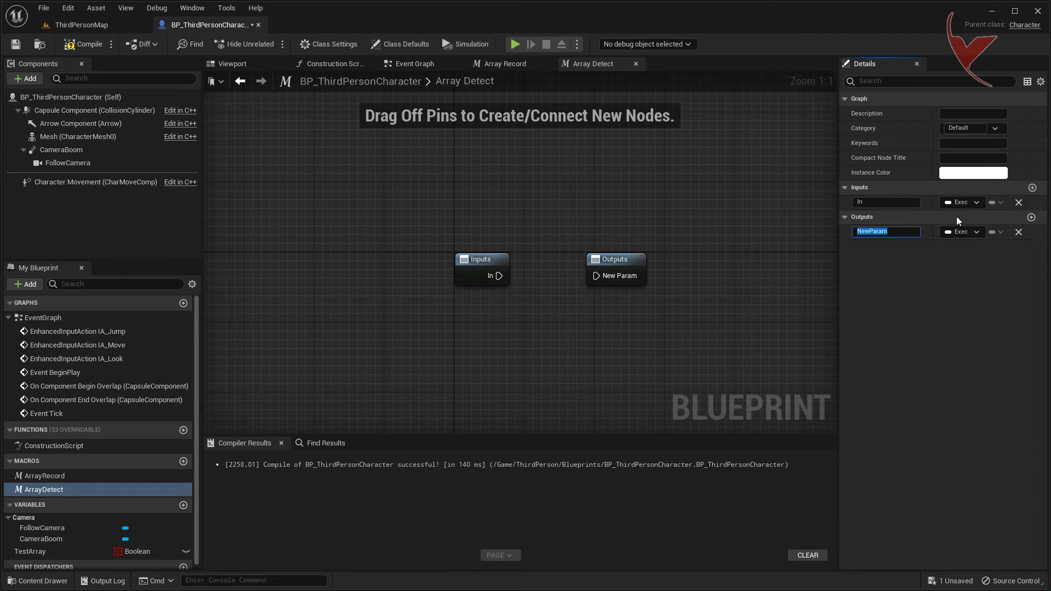
left_click_drag(471, 261, 276, 261)
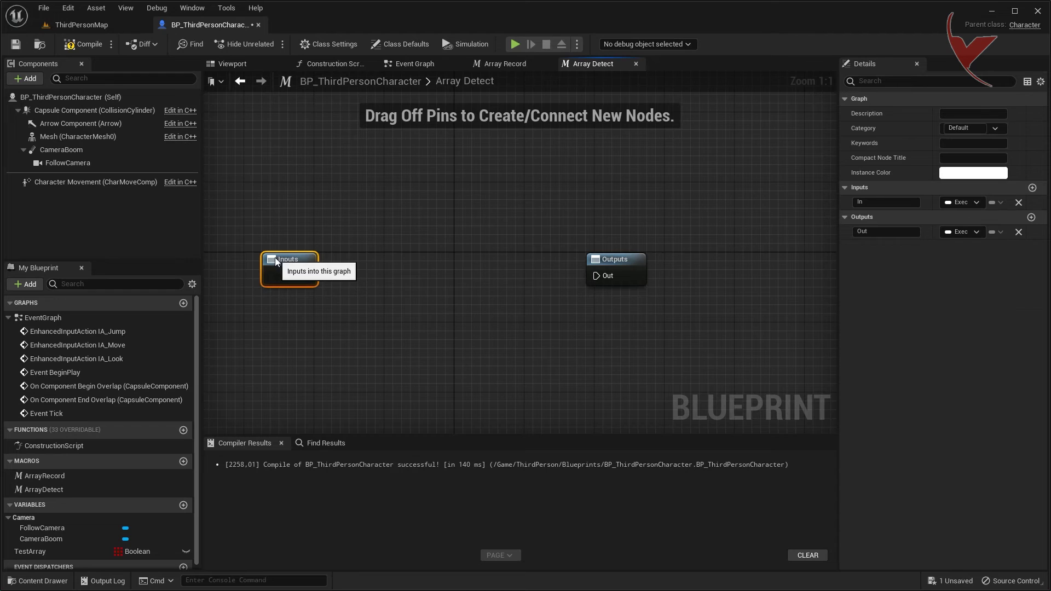
left_click(421, 65)
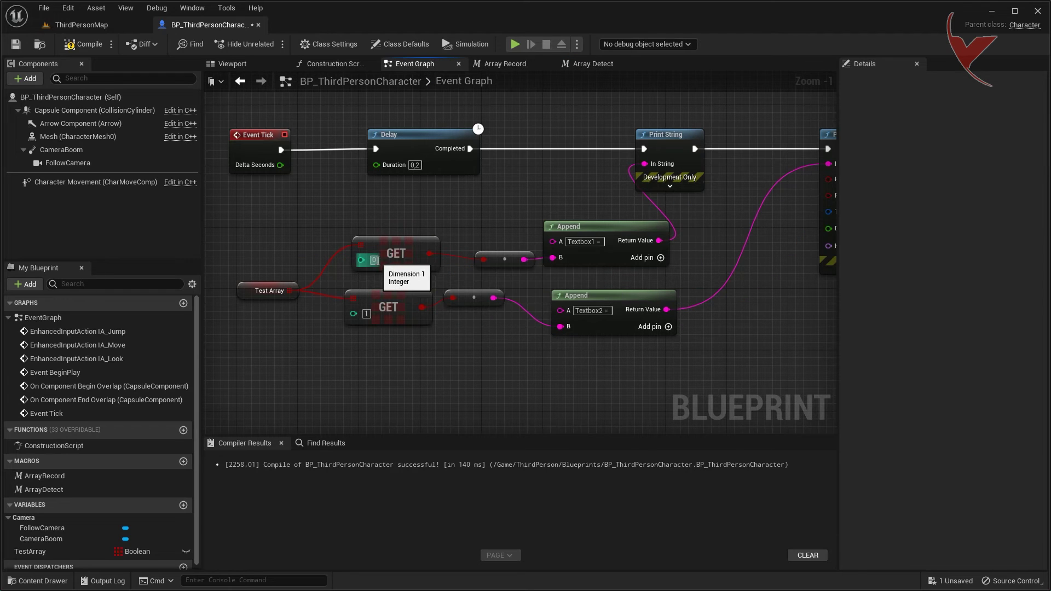
Add an Integer input named ArrayID to the Array Detect macro.
left_click(570, 64)
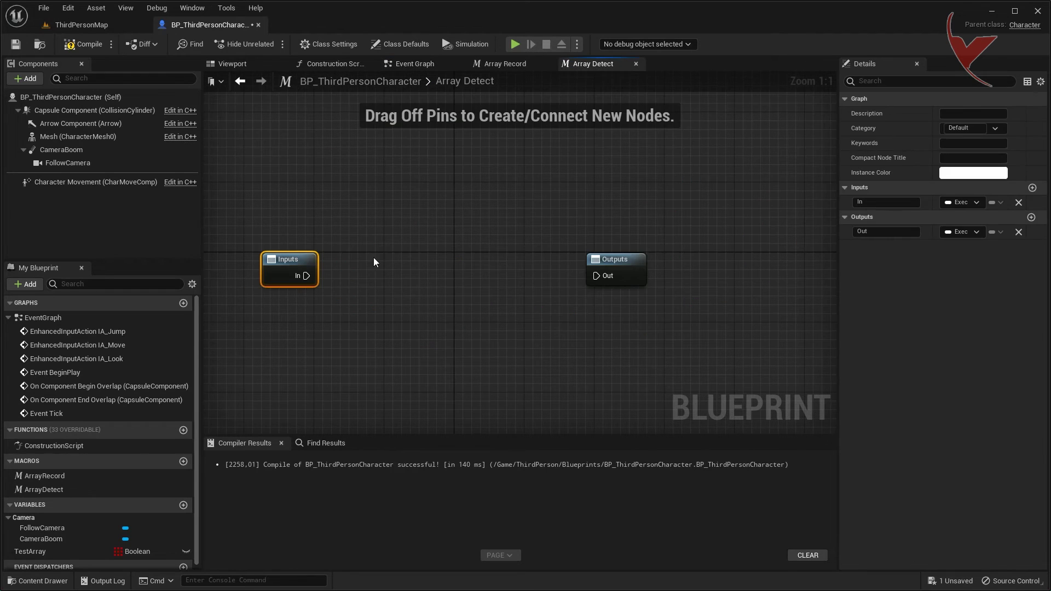
left_click(1032, 188)
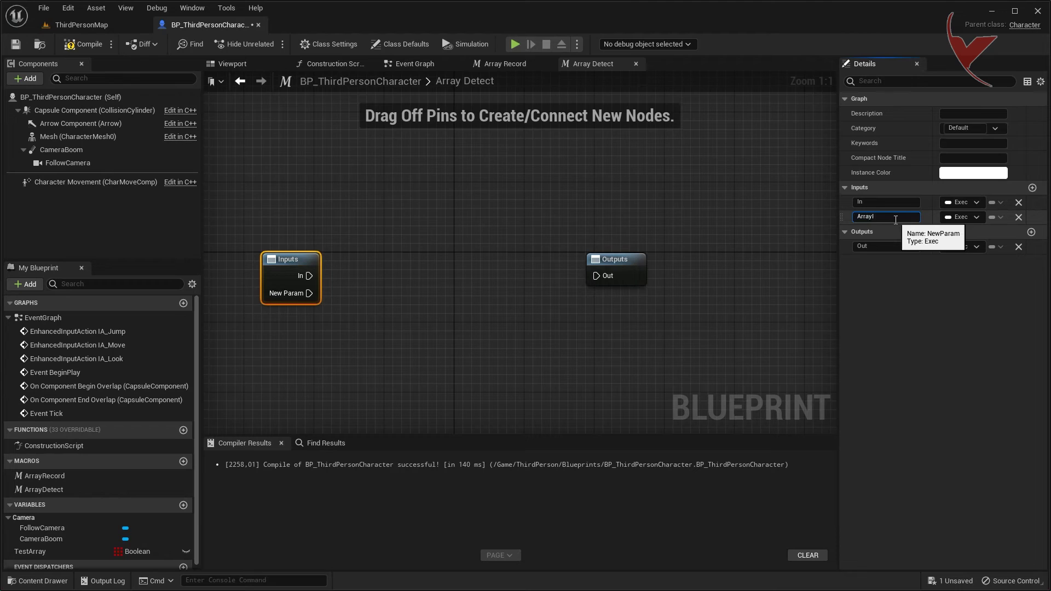
type("D")
key("Return")
left_click(962, 218)
left_click(962, 283)
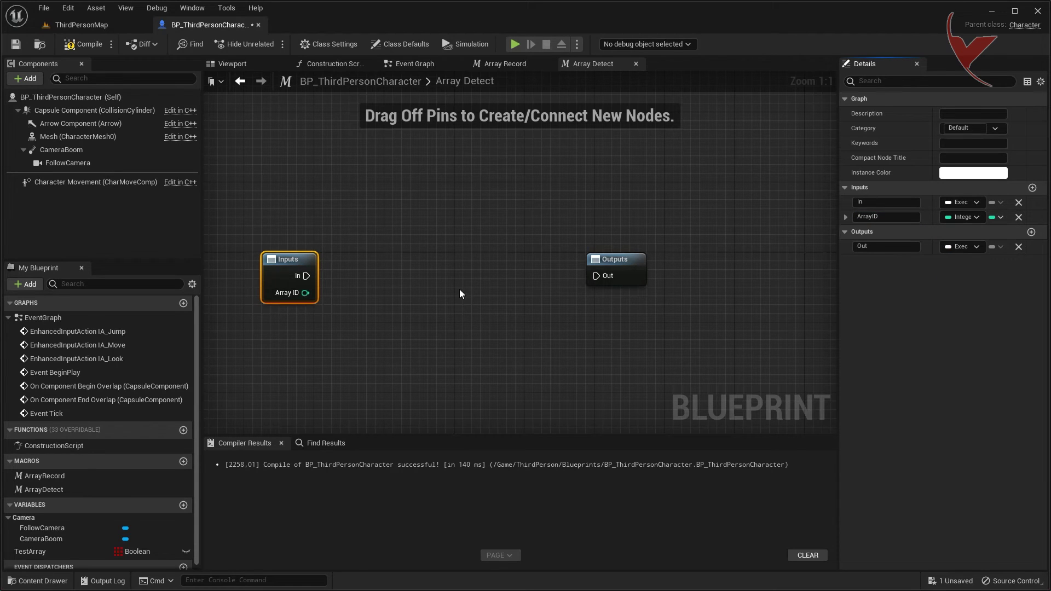
Delete the Textbox1 GET, reroute and Append nodes, and select Test Array with its GET to copy.
left_click(433, 65)
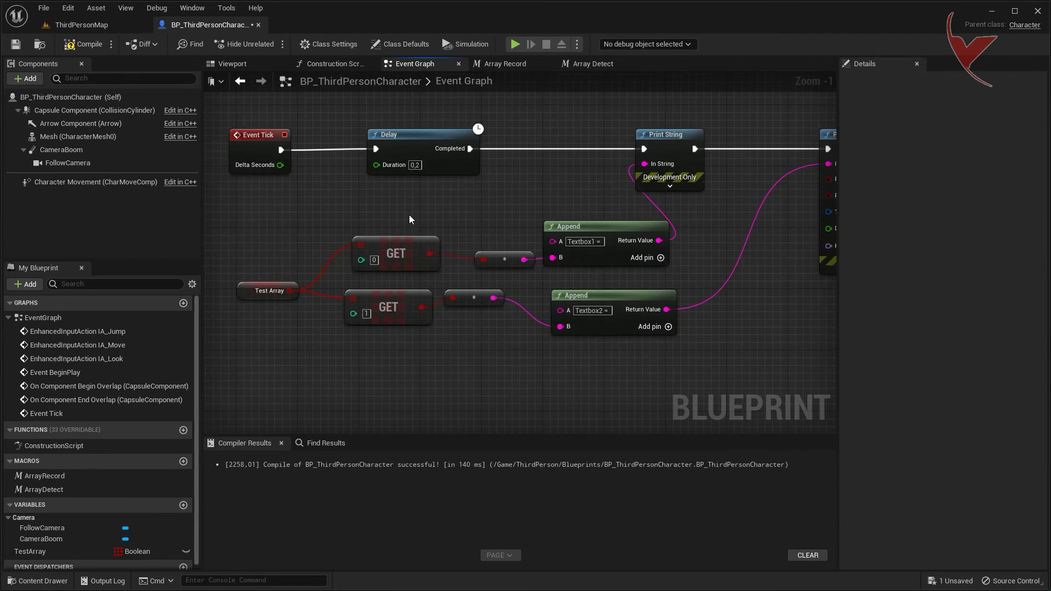
right_click_drag(409, 219, 372, 207)
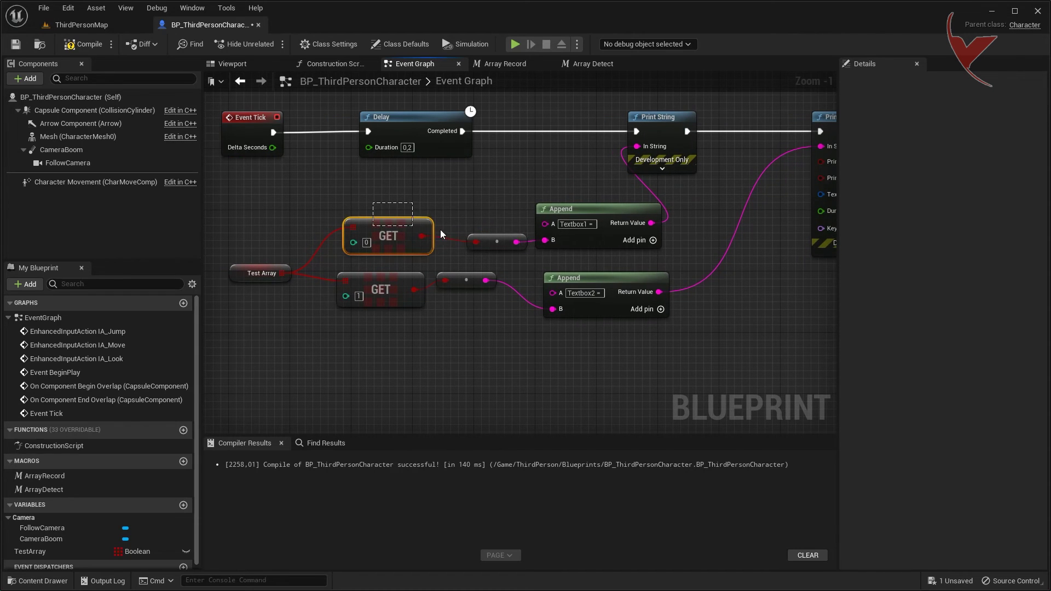
left_click_drag(441, 229, 547, 247)
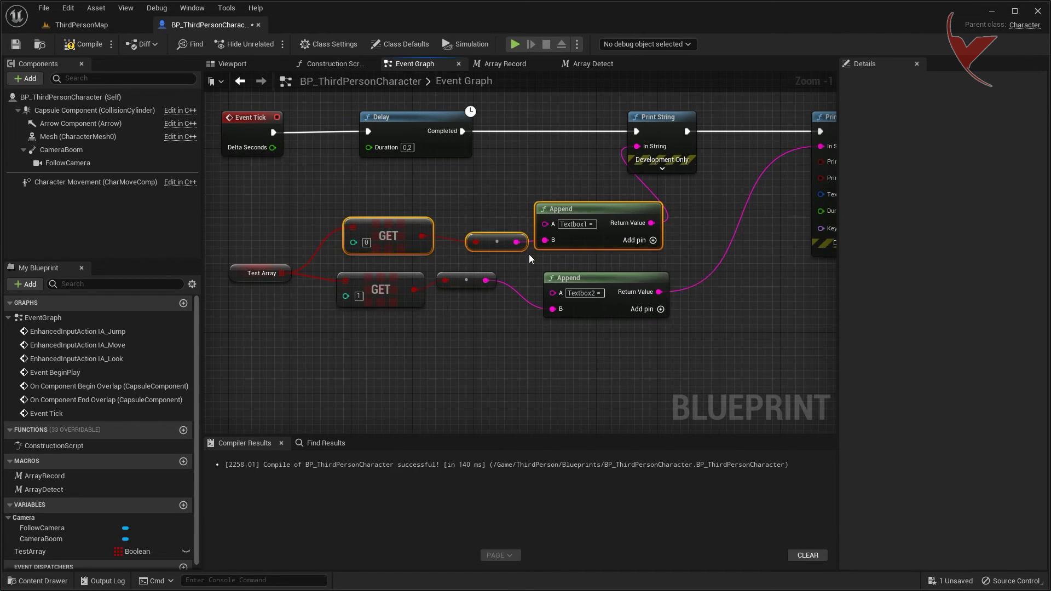
key("Delete")
left_click_drag(278, 275, 378, 298)
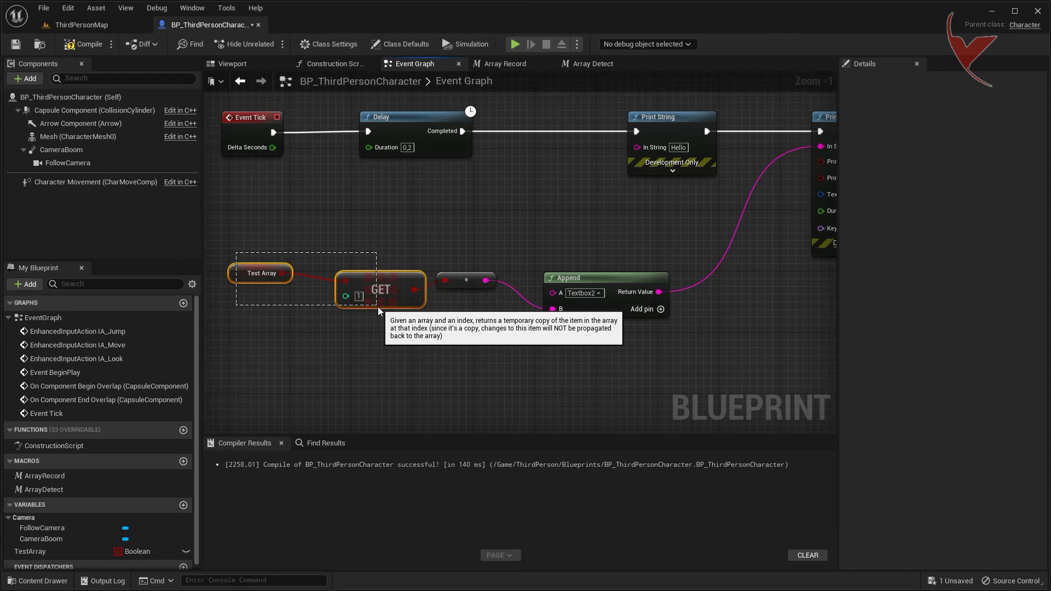
left_click(576, 65)
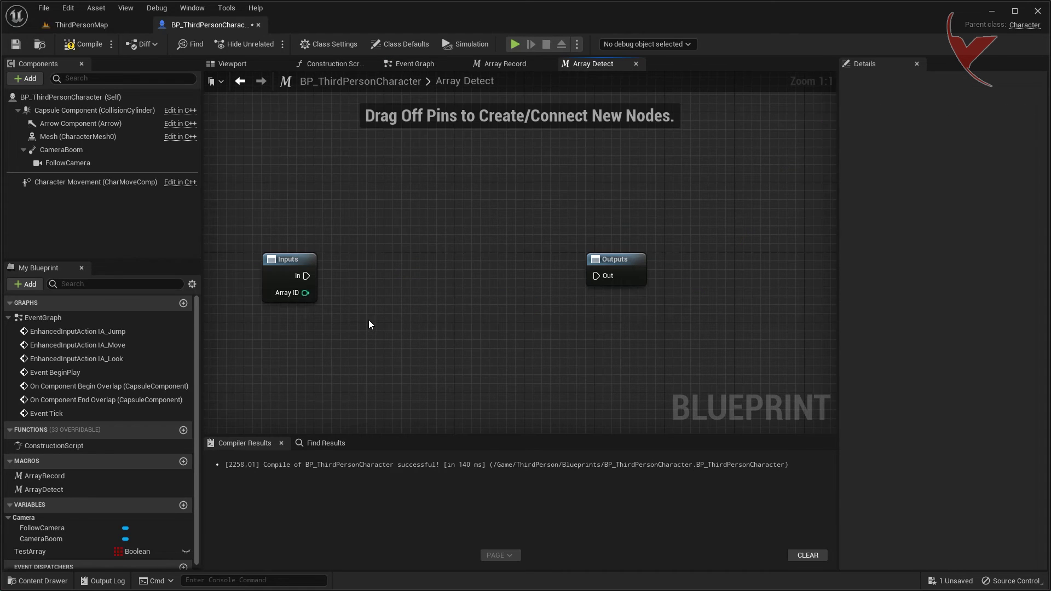
Paste Test Array and GET into the macro and wire Array ID to GET's index.
key("ctrl+v")
left_click(426, 320)
left_click_drag(473, 374, 471, 302)
left_click_drag(305, 293, 416, 316)
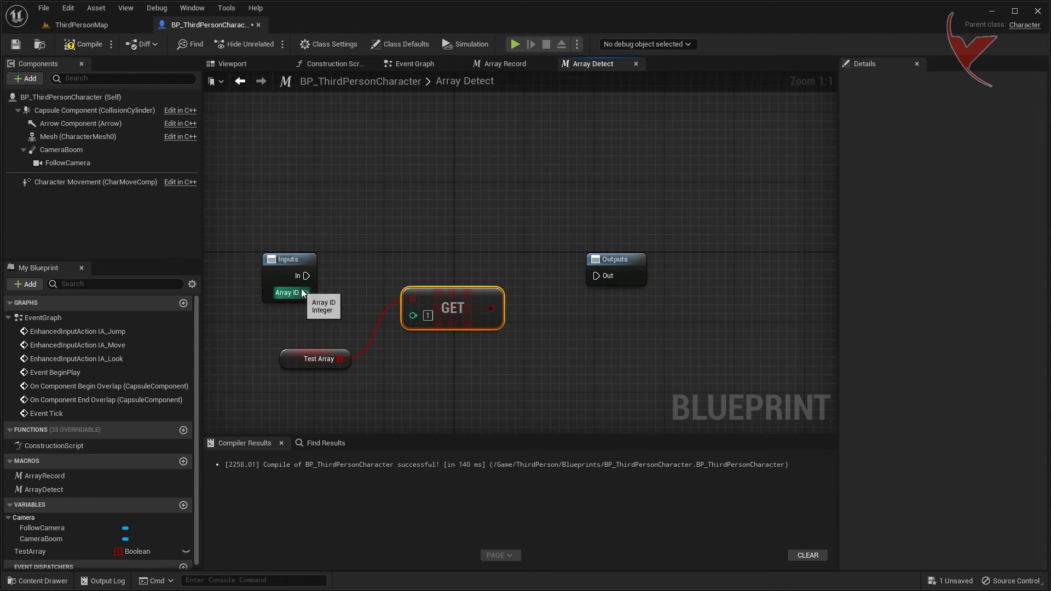
left_click_drag(293, 358, 284, 349)
left_click_drag(447, 309, 448, 300)
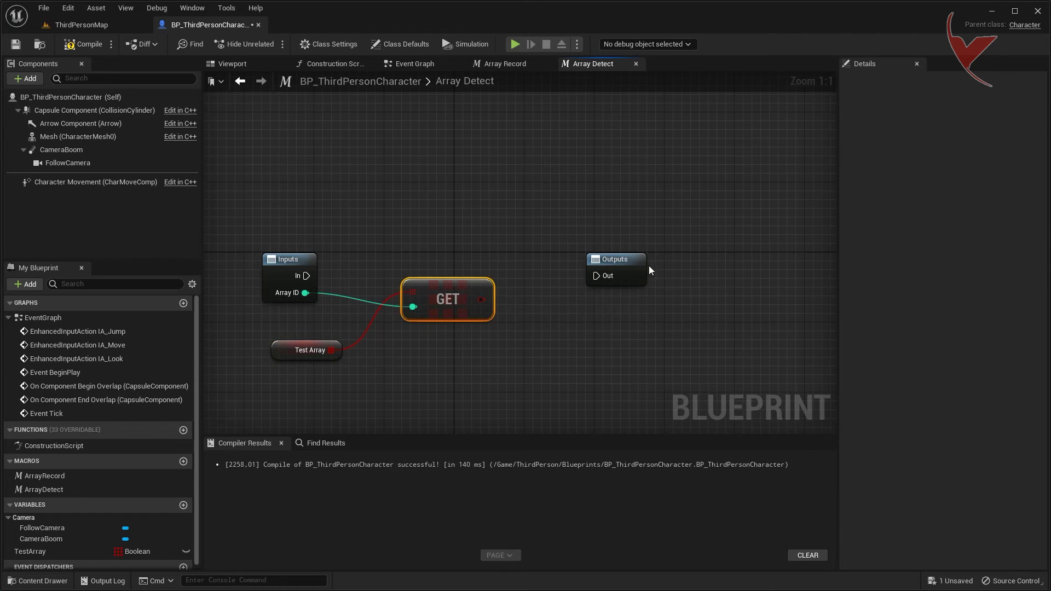
left_click_drag(618, 263, 680, 264)
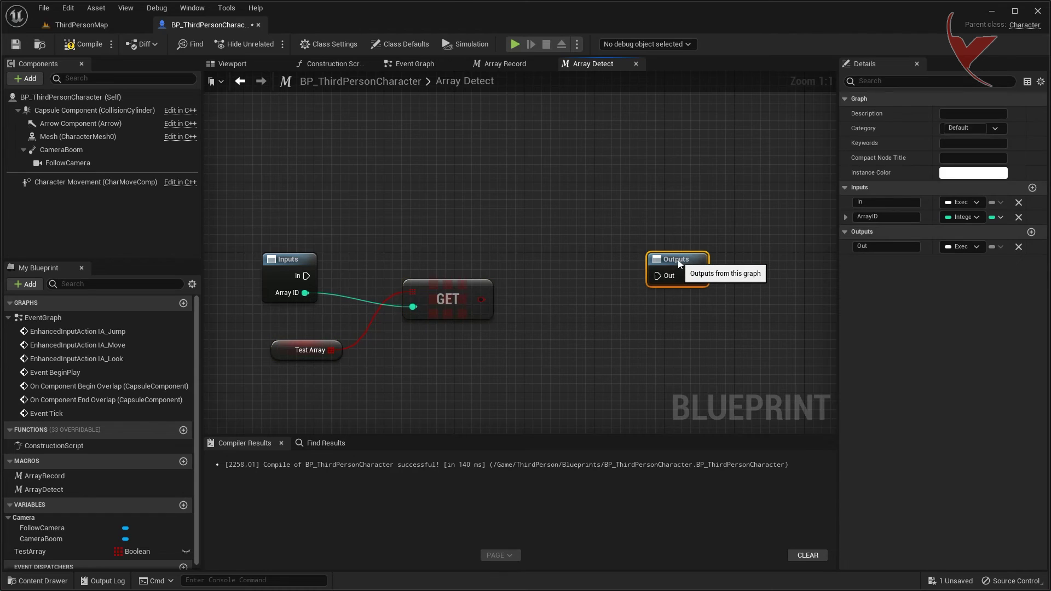
Add a Boolean output isTrue? and wire the macro's In straight through to Out.
left_click(1031, 232)
type("isTrue")
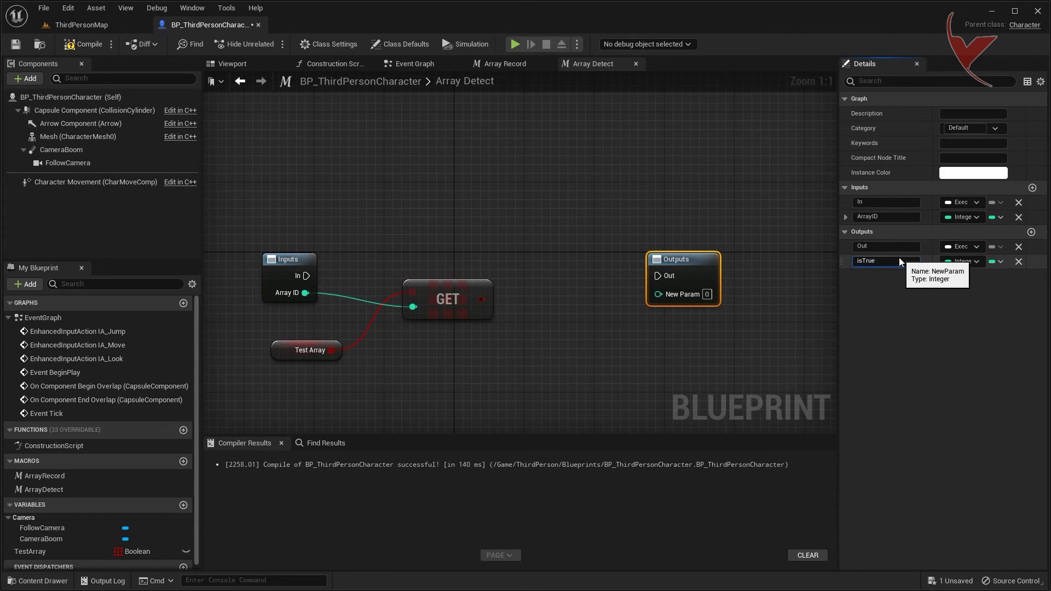
type("?")
key("Return")
left_click(959, 262)
left_click(964, 300)
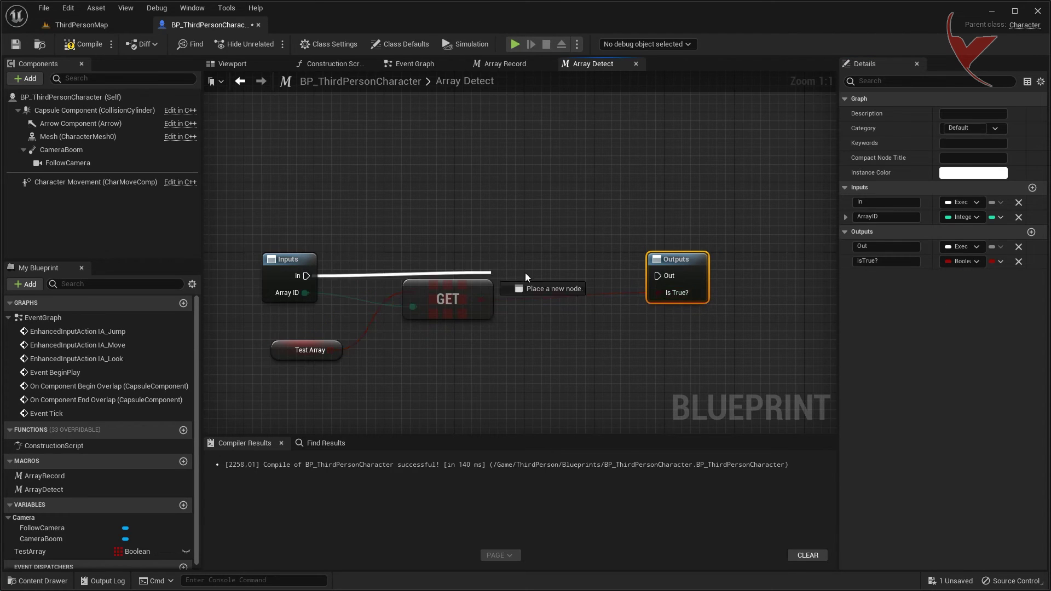
left_click_drag(457, 285, 482, 294)
left_click_drag(285, 346, 337, 232)
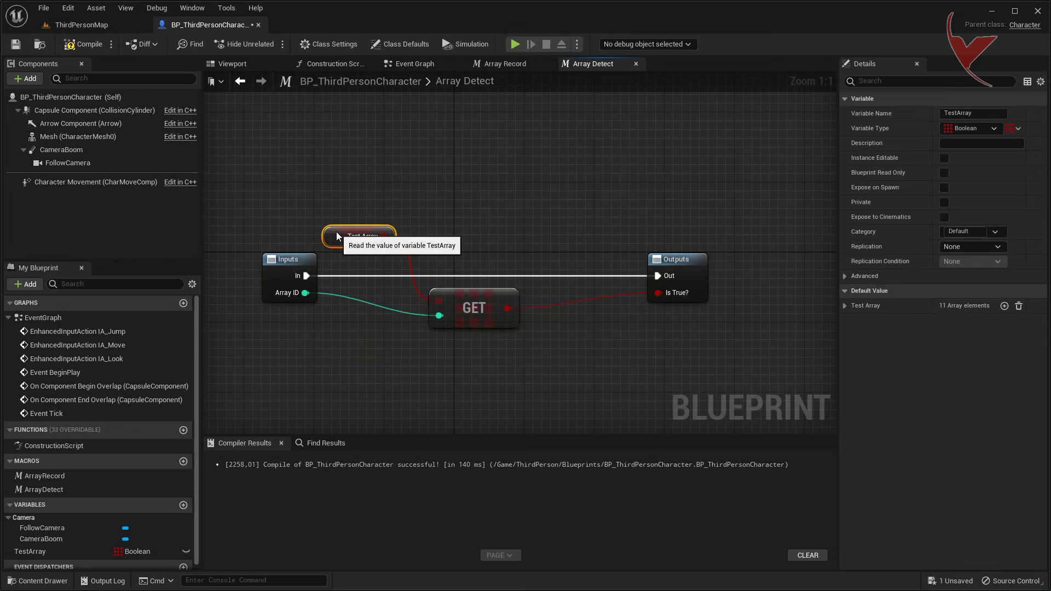
left_click_drag(685, 271, 622, 270)
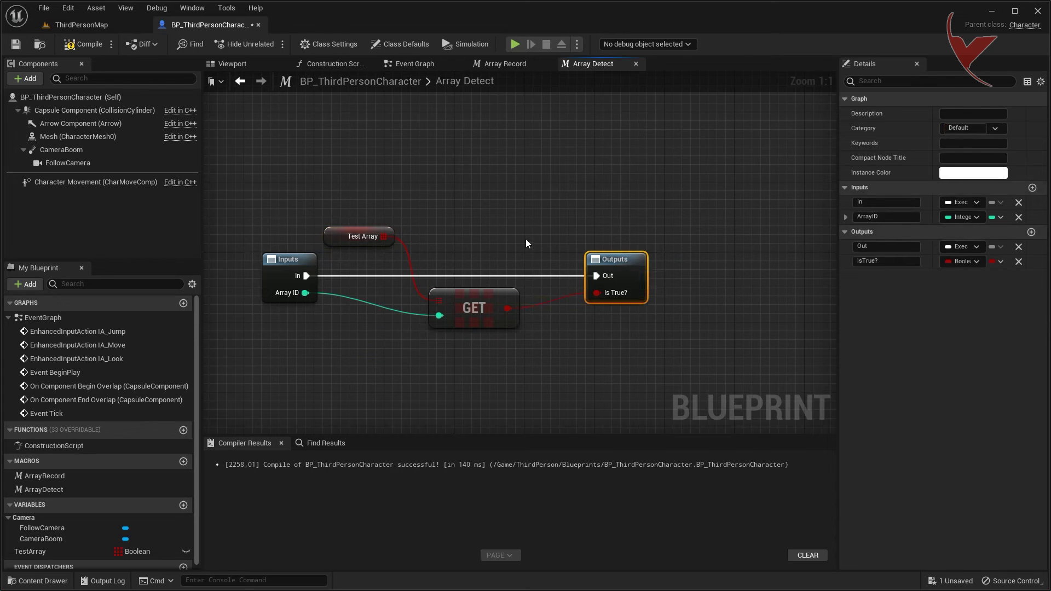
left_click(405, 67)
scroll(448, 232, "down", 1)
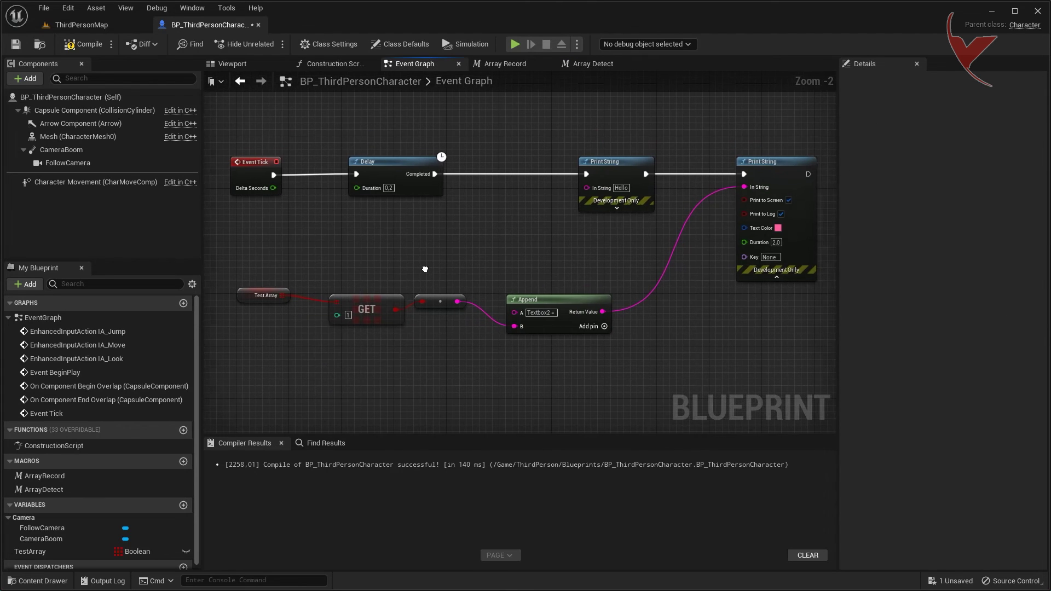
Replace the old Test Array lookup nodes with an Array Detect macro between Delay and Print String.
left_click_drag(259, 268, 509, 339)
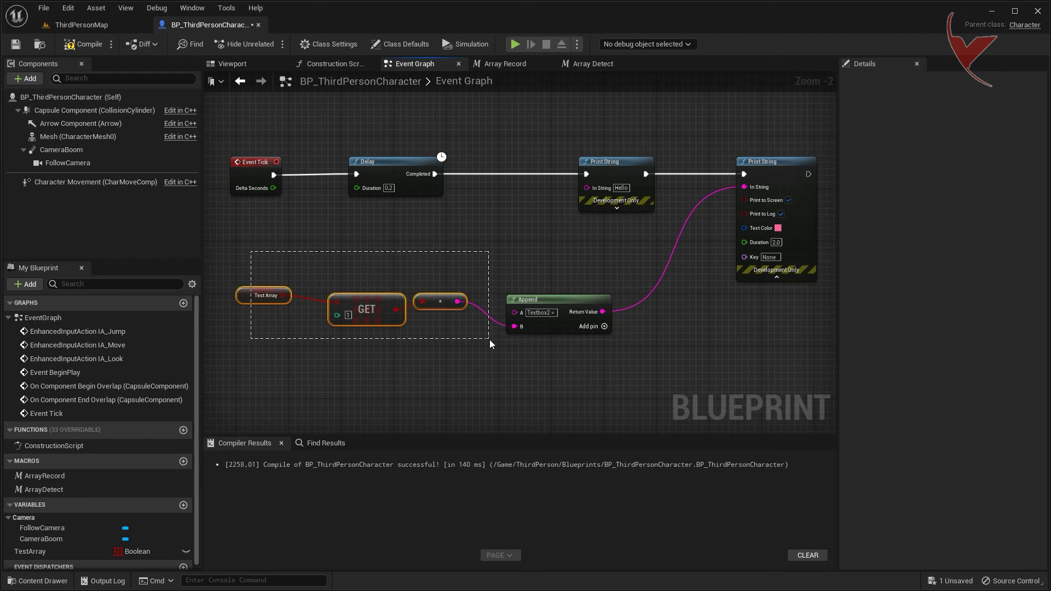
key("Delete")
mouse_move(49, 490)
left_mouse_down()
mouse_move(316, 250)
mouse_move(500, 169)
left_mouse_up()
right_click_drag(358, 166, 390, 199)
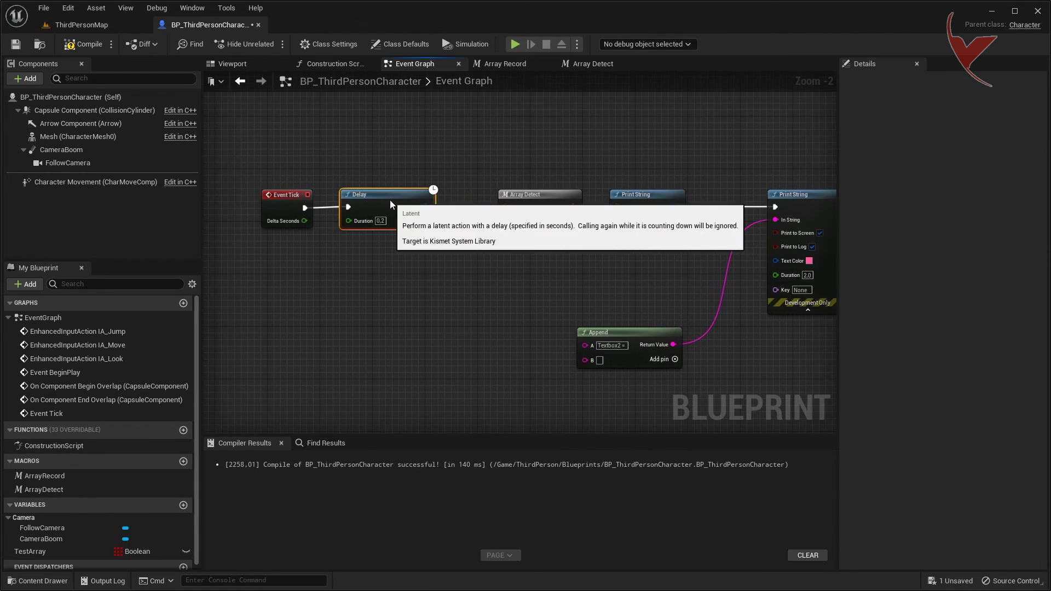
Add a Branch after Array Detect, its True pin driving the Hello Print String.
right_click_drag(498, 206, 372, 206)
left_click_drag(469, 160, 731, 385)
left_click_drag(543, 208, 660, 207)
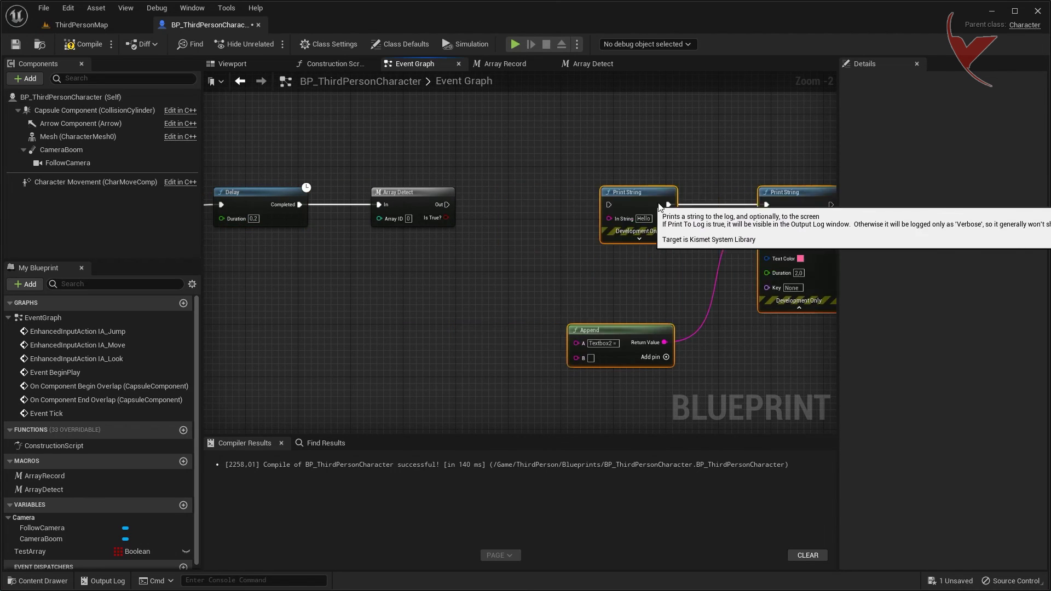
mouse_move(395, 202)
left_mouse_down()
mouse_move(435, 202)
mouse_move(395, 215)
left_mouse_up()
type("bra")
key("Return")
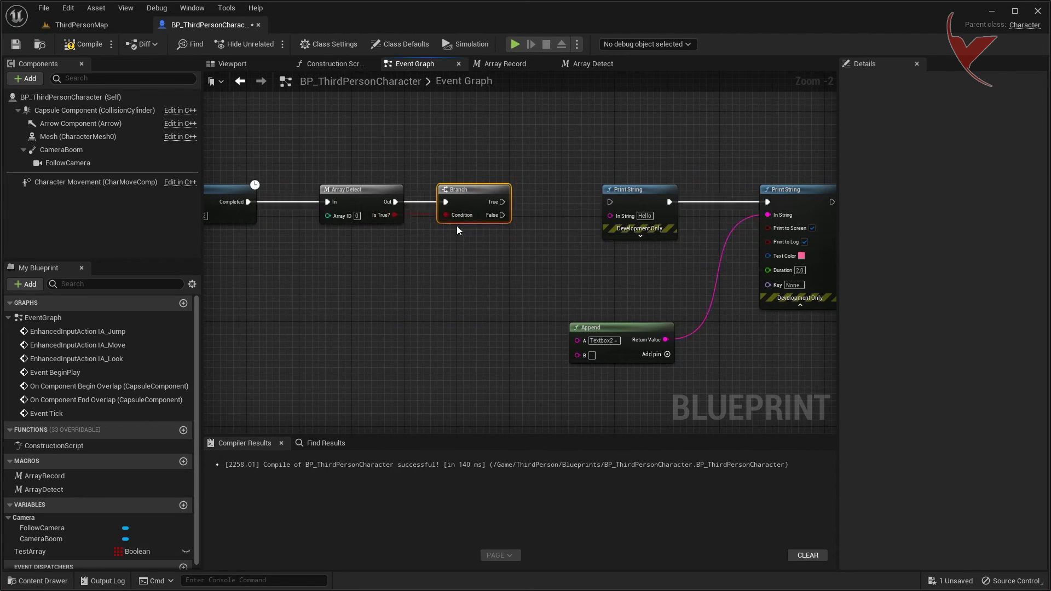
right_click_drag(456, 226, 387, 223)
left_click_drag(541, 199, 540, 200)
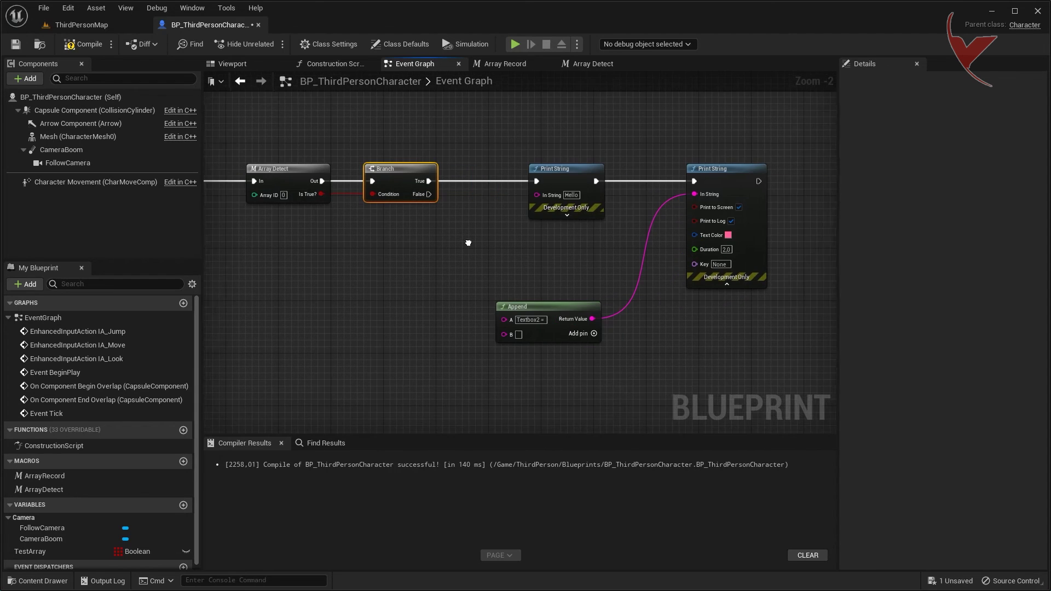
Set Append's A text to 'Textbox1 =' and the print text colour to blue.
right_click_drag(532, 298, 649, 281)
scroll(653, 275, "down", 1)
scroll(649, 276, "down", 1)
scroll(629, 260, "up", 4)
right_click(616, 294)
left_click(633, 311)
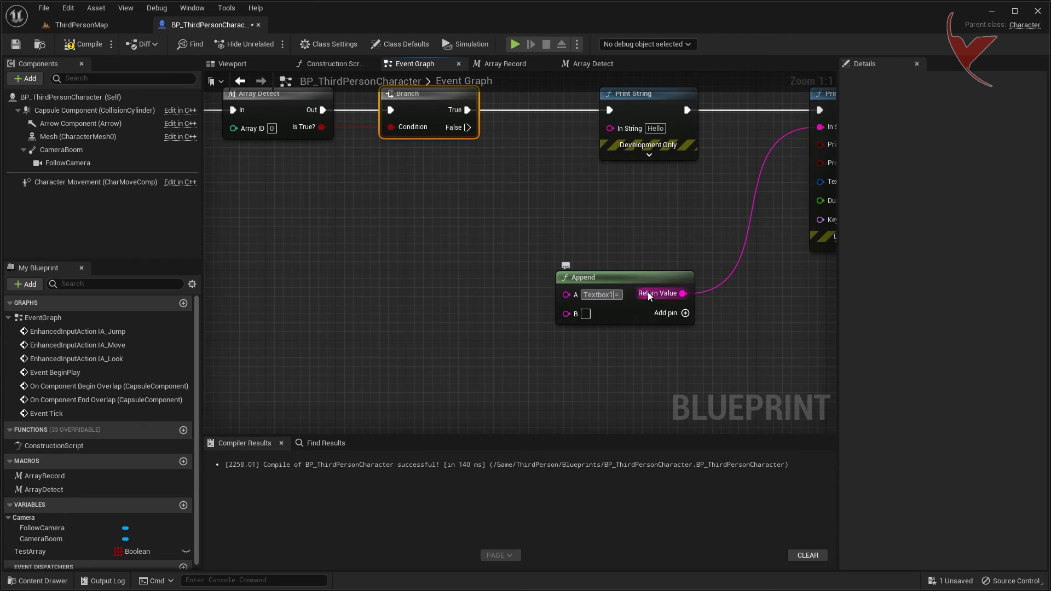
right_click_drag(681, 222, 514, 246)
left_click(698, 205)
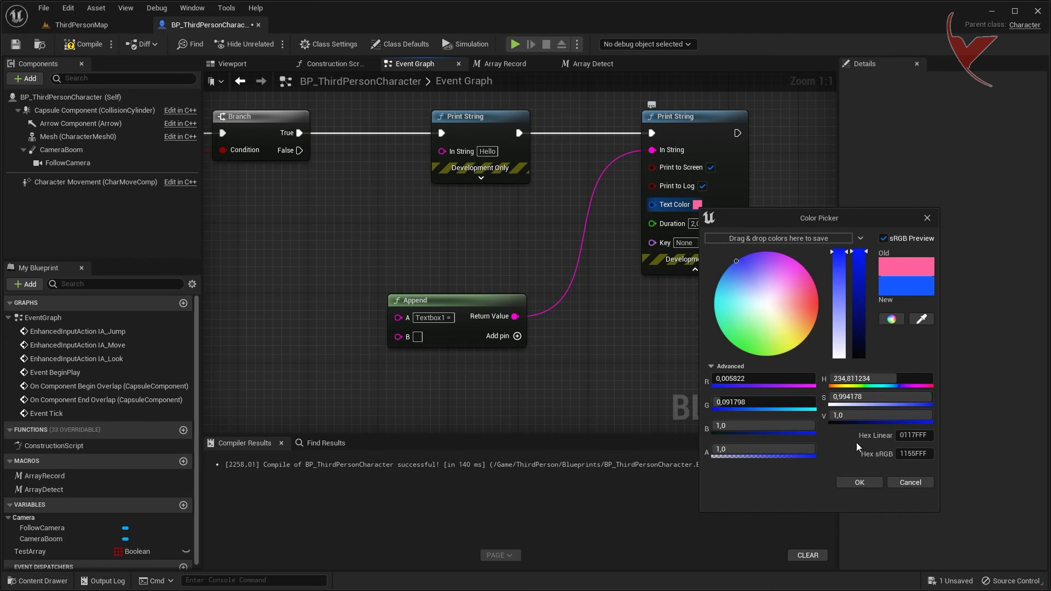
left_click(859, 483)
left_click_drag(479, 300, 531, 247)
right_click_drag(567, 289, 605, 291)
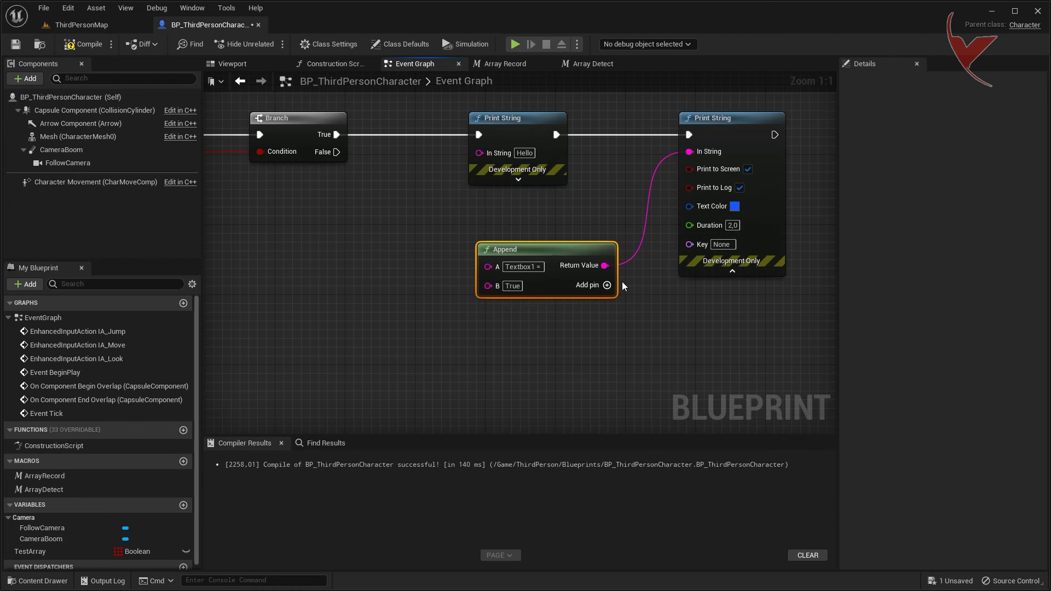
right_click_drag(624, 286, 561, 298)
scroll(509, 286, "down", 1)
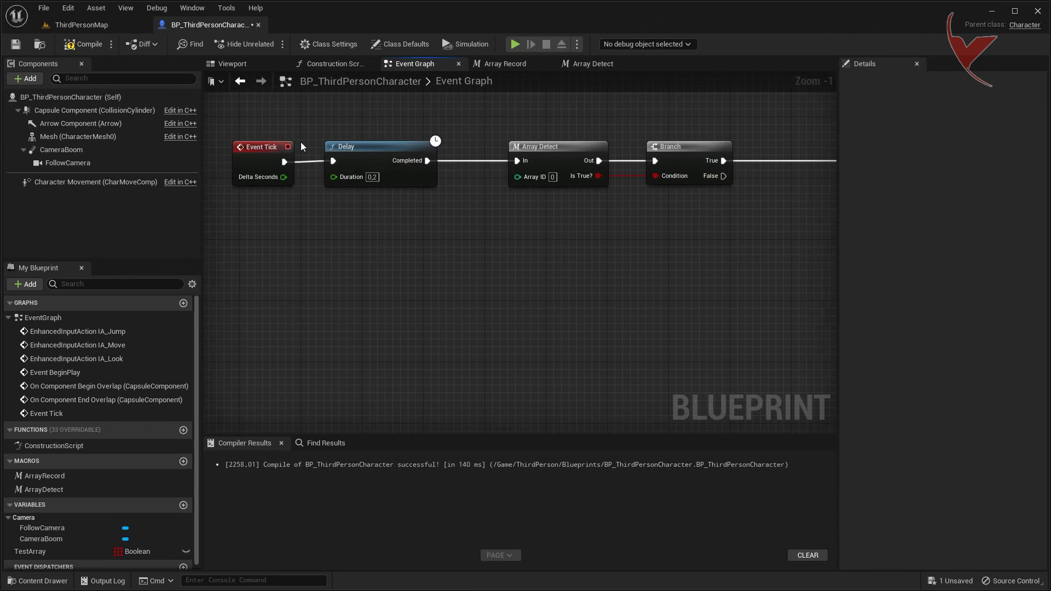
Add a Sequence node after the Delay's Completed pin.
mouse_move(397, 149)
left_mouse_down()
mouse_move(304, 149)
mouse_move(370, 161)
left_mouse_up()
type("se")
left_click(418, 290)
right_click_drag(633, 232, 504, 232)
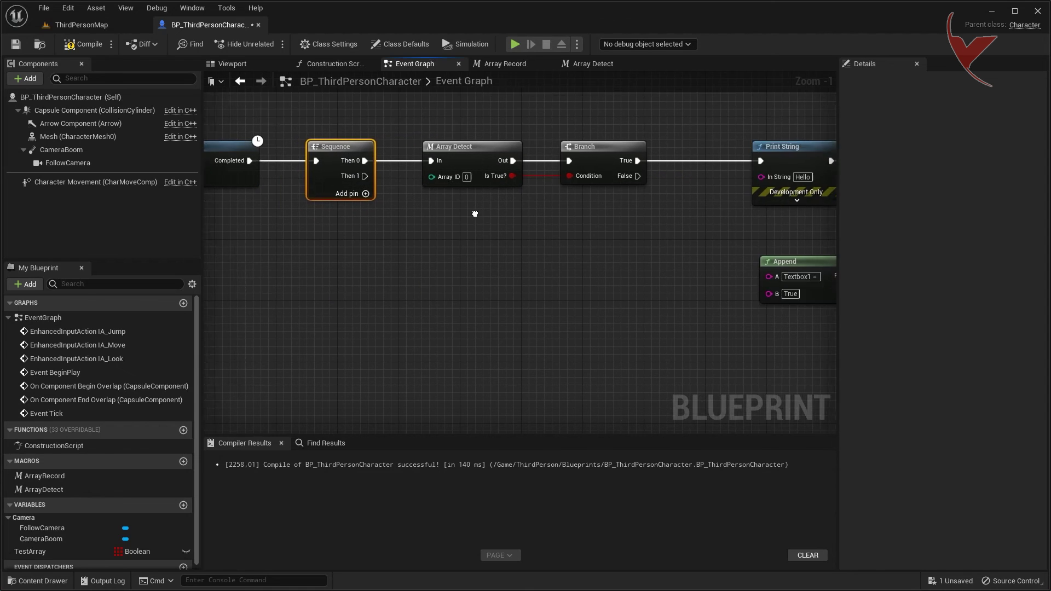
scroll(504, 236, "down", 2)
Duplicate the Array Detect check chain onto Sequence Then 1 with Array ID 1.
right_click_drag(726, 286, 648, 286)
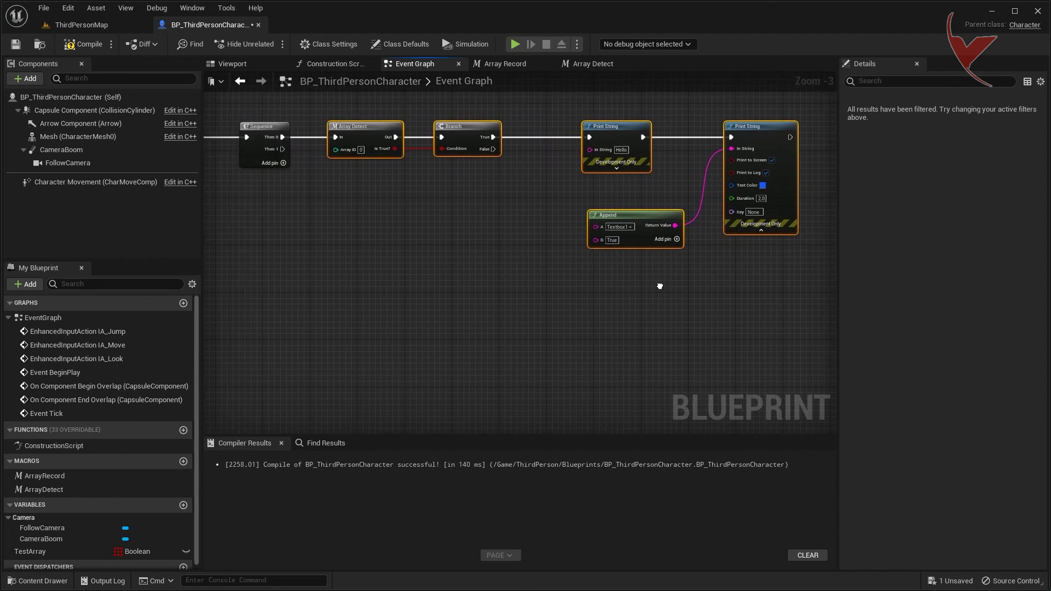
key("ctrl+v")
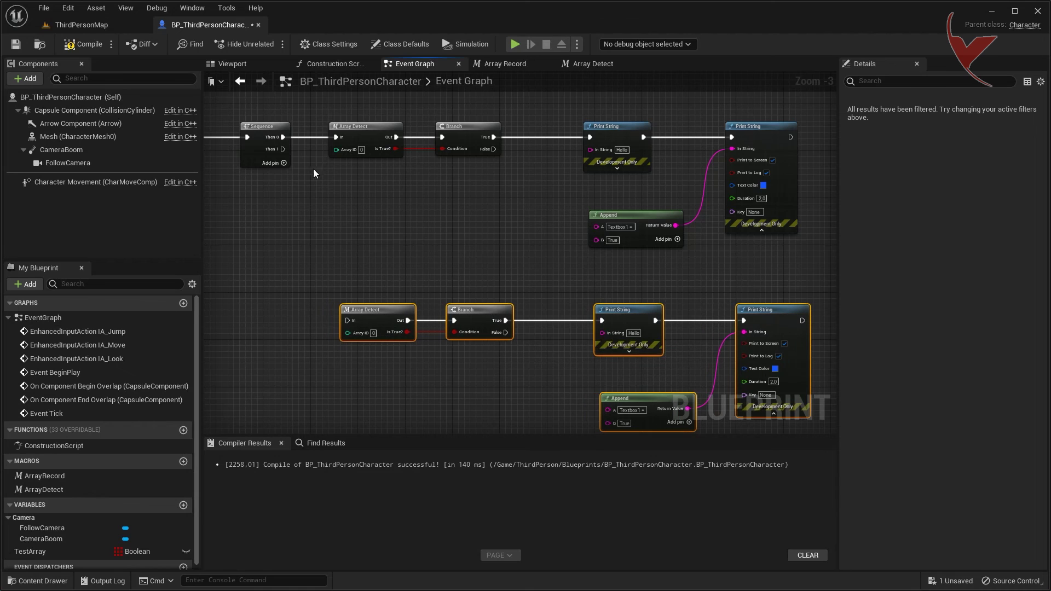
left_click_drag(283, 149, 347, 320)
scroll(382, 332, "up", 3)
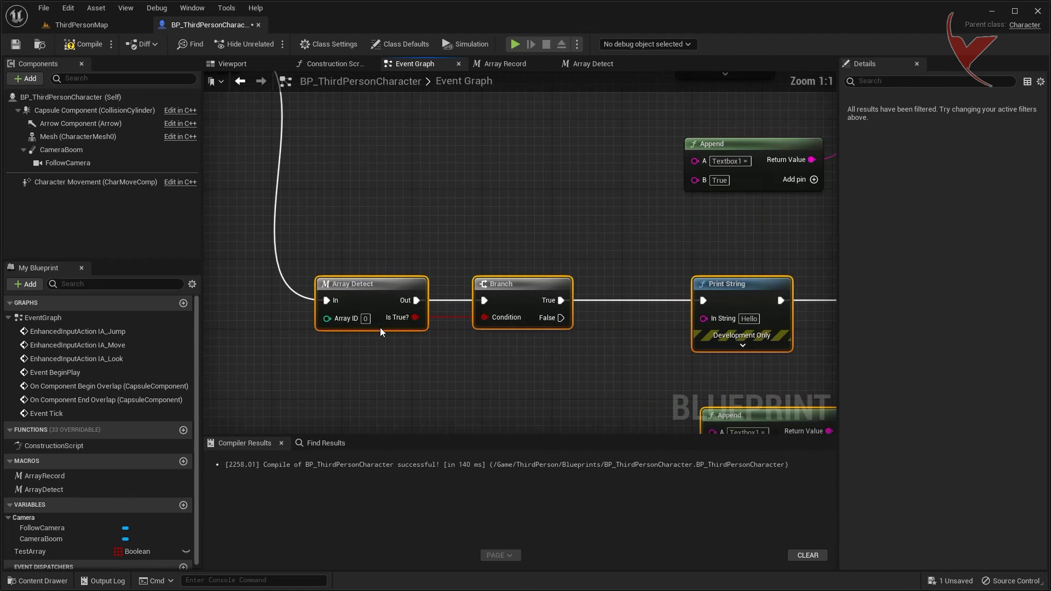
left_click(416, 359)
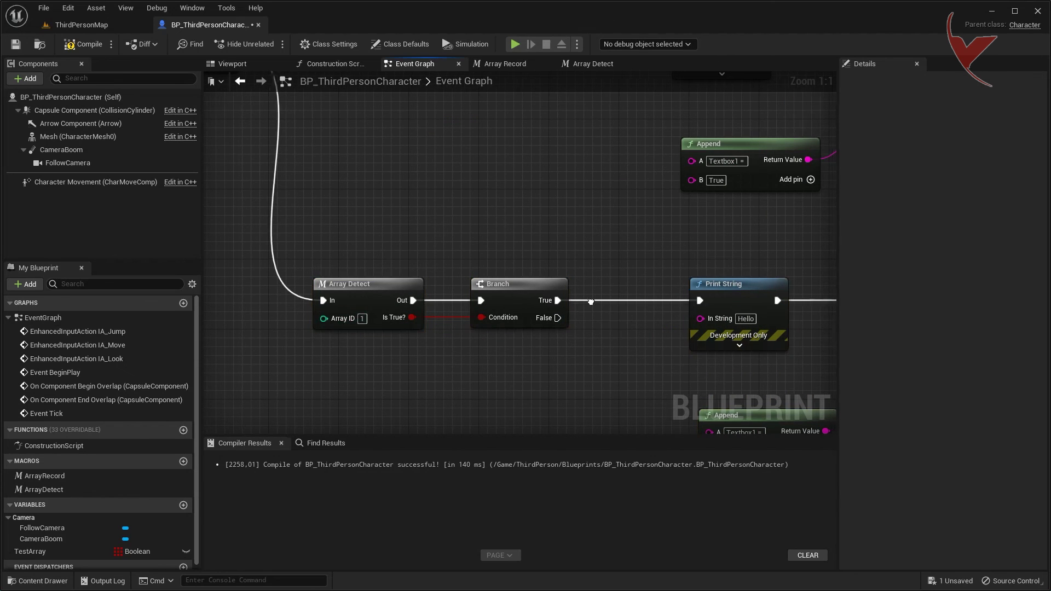
Make the lower print say 'Textbox2 =' in pink, replacing its Hello print, gated by Branch True.
right_click_drag(761, 362, 517, 298)
left_click_drag(515, 369, 514, 379)
type("2")
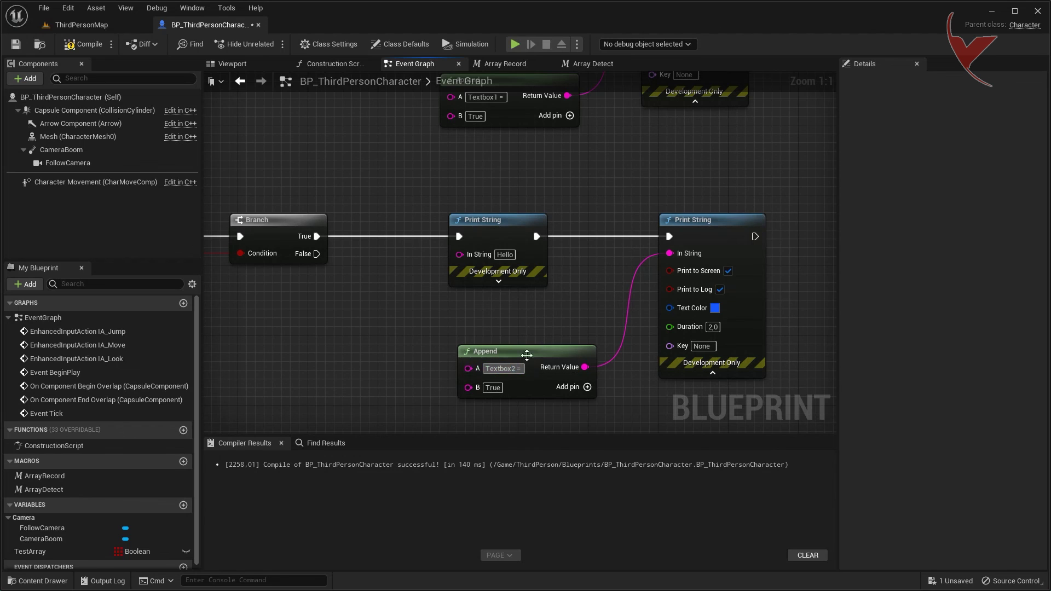
left_click(550, 318)
left_click(714, 308)
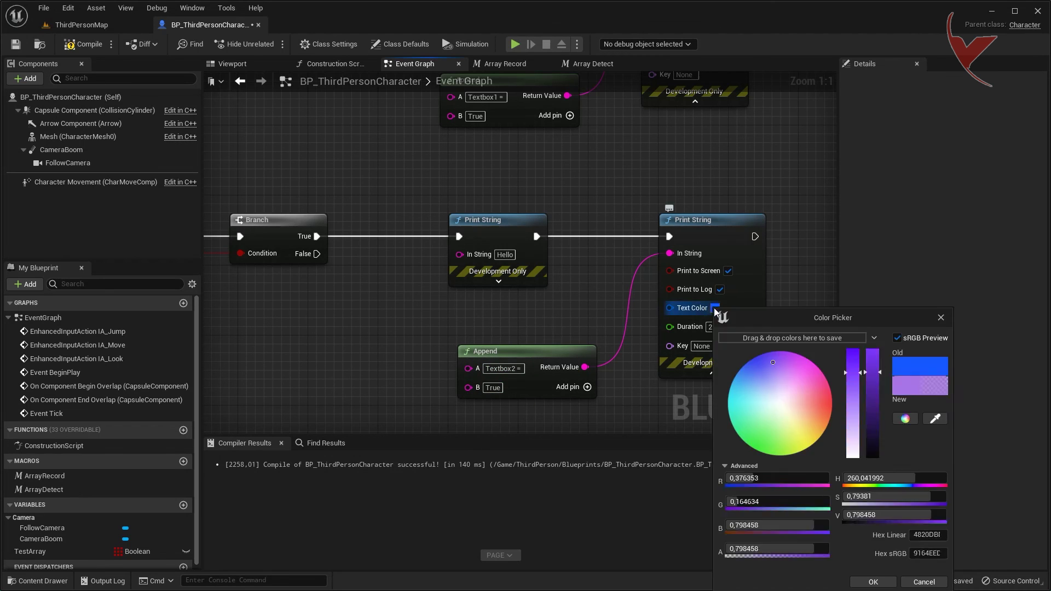
left_click(873, 582)
key("Delete")
left_click_drag(317, 236, 669, 236)
Move both Append and Print String pairs beside their Branches and wire the upper Branch True.
left_click_drag(783, 205, 580, 405)
left_click_drag(705, 234, 484, 234)
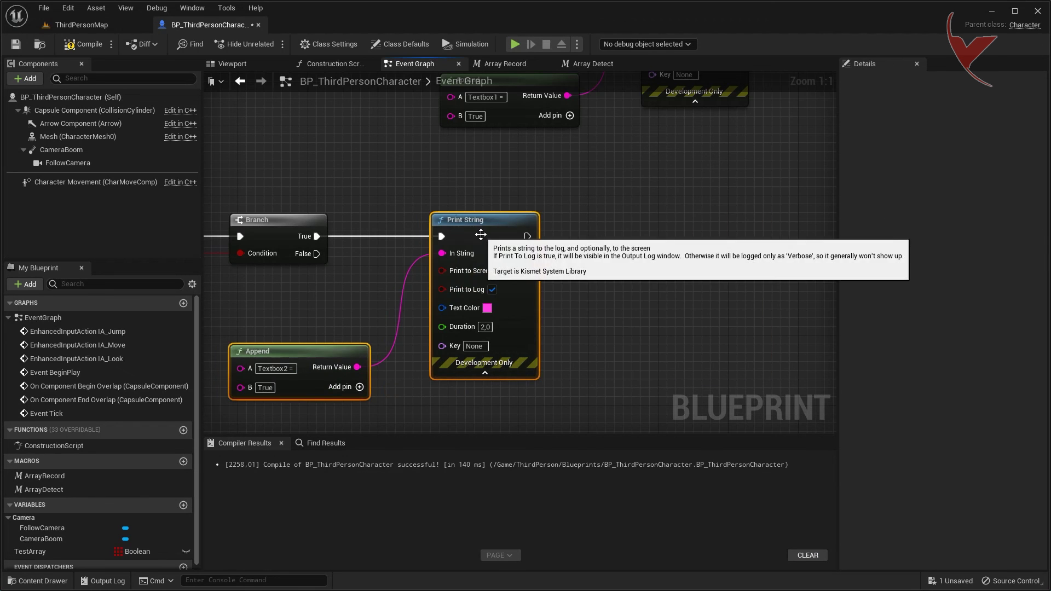
scroll(576, 261, "down", 3)
left_click(590, 167)
left_click_drag(553, 109, 711, 235)
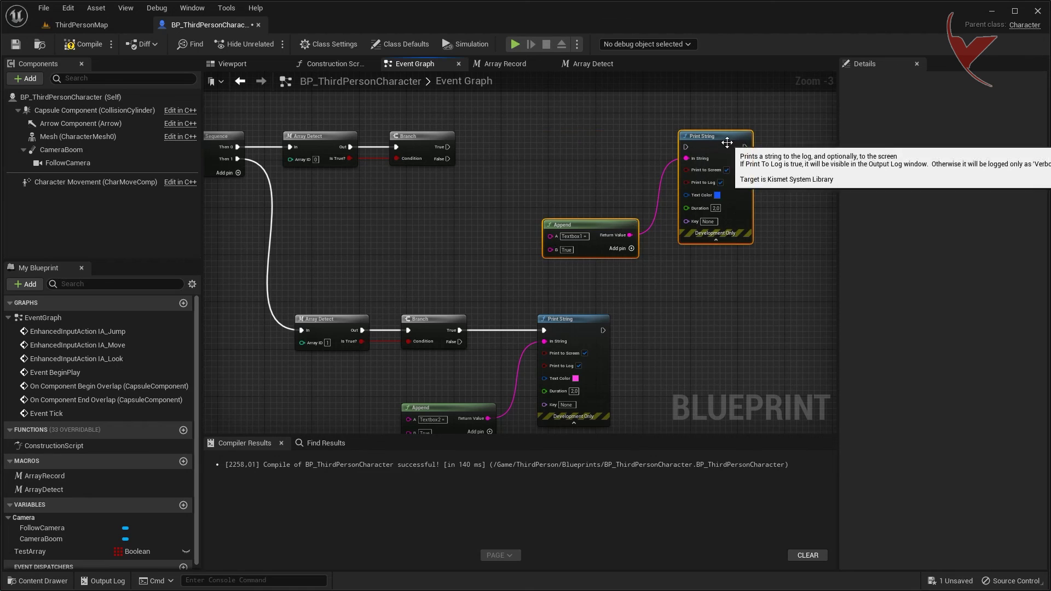
left_click_drag(728, 145, 587, 145)
left_click_drag(448, 147, 531, 146)
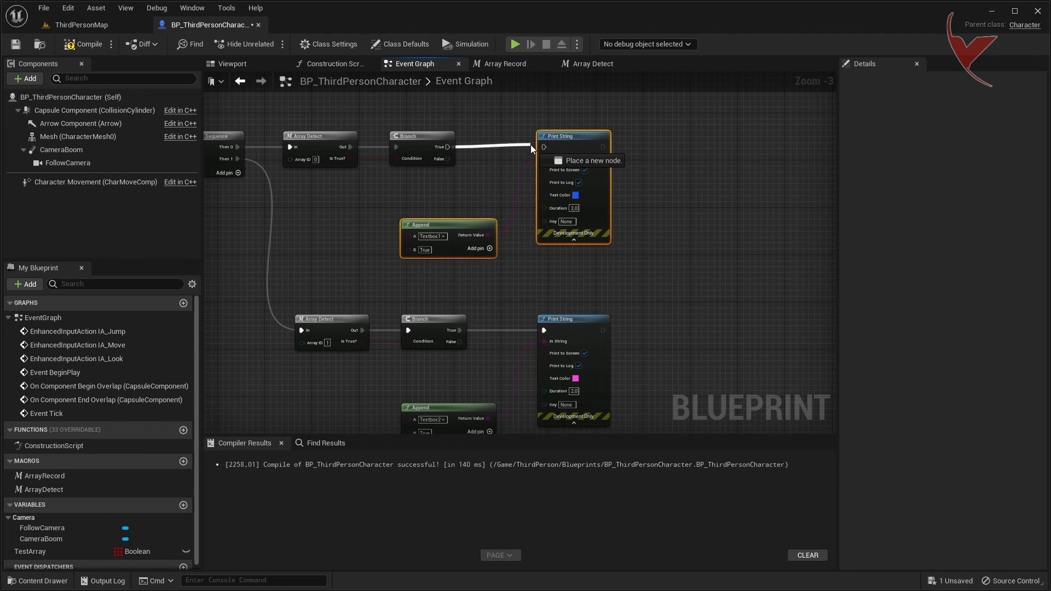
scroll(467, 206, "up", 2)
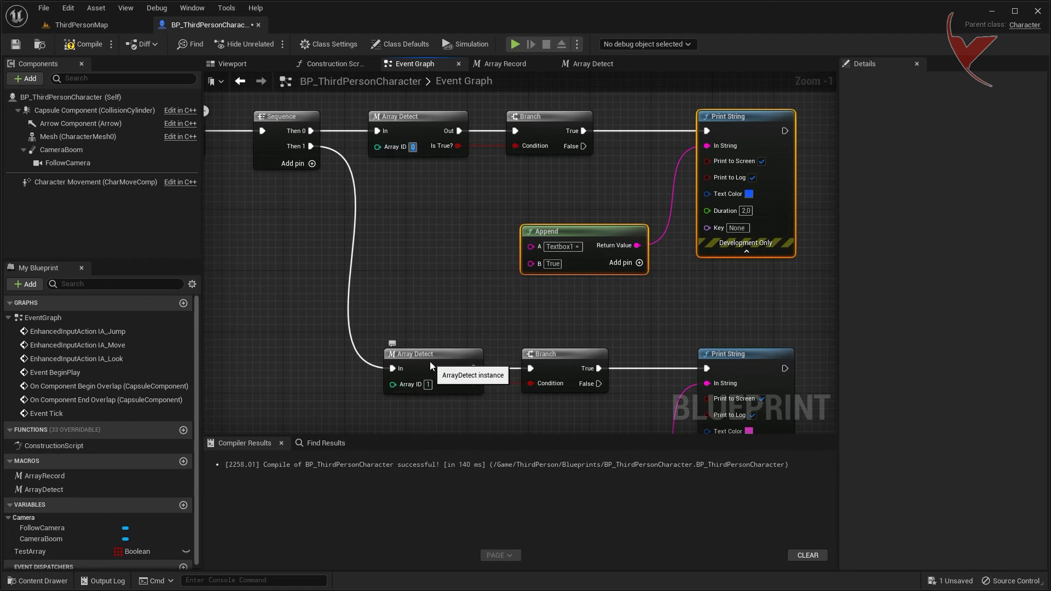
left_click_drag(436, 393, 412, 393)
left_click(82, 24)
Play ThirdPersonMap and walk the character with W and S while the True messages print.
left_click(269, 44)
key("w")
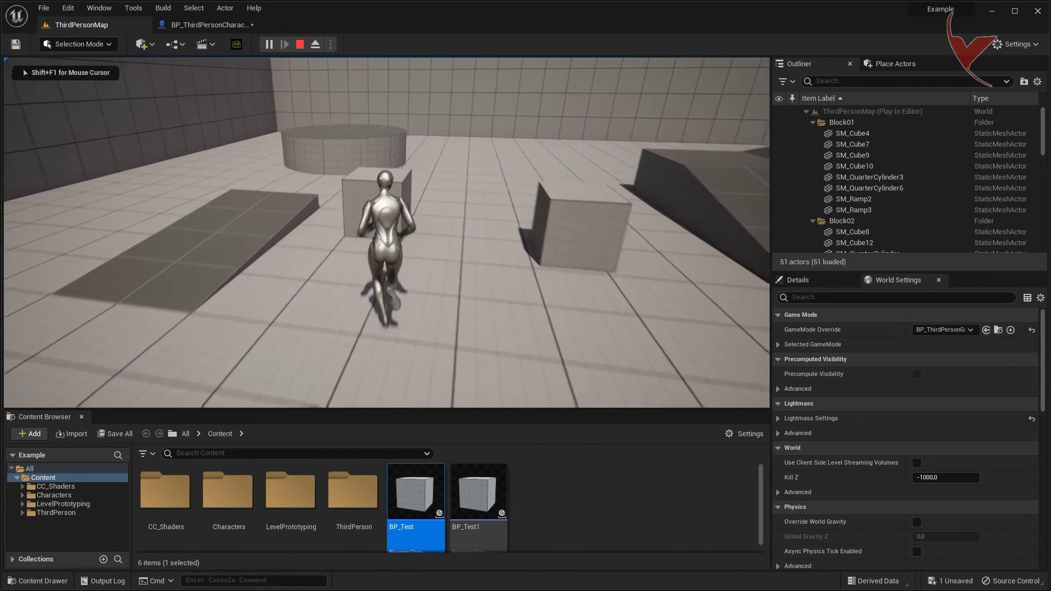
key("s")
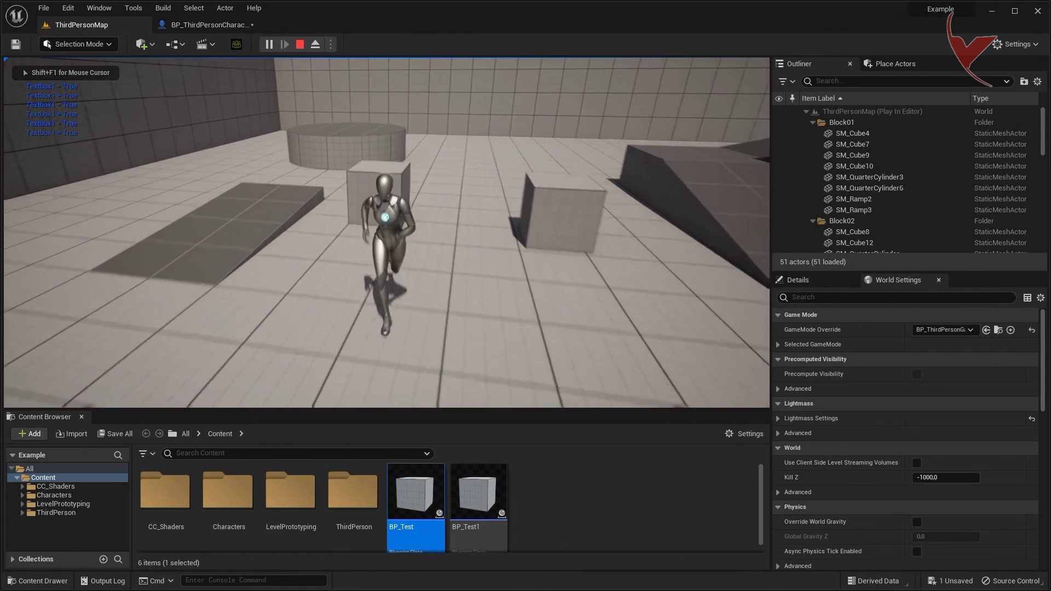
key("w")
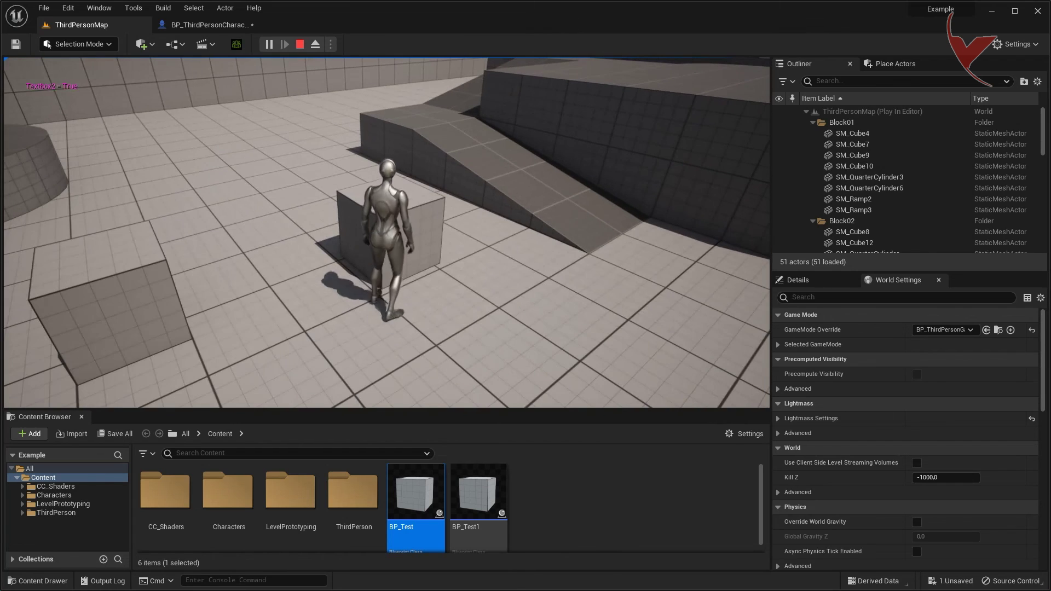
key("s")
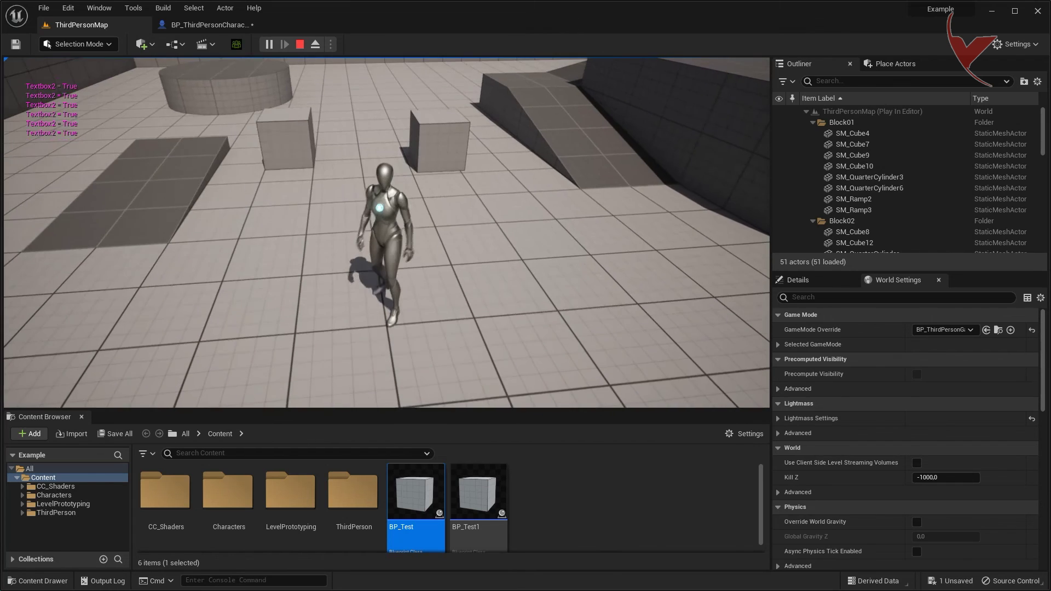